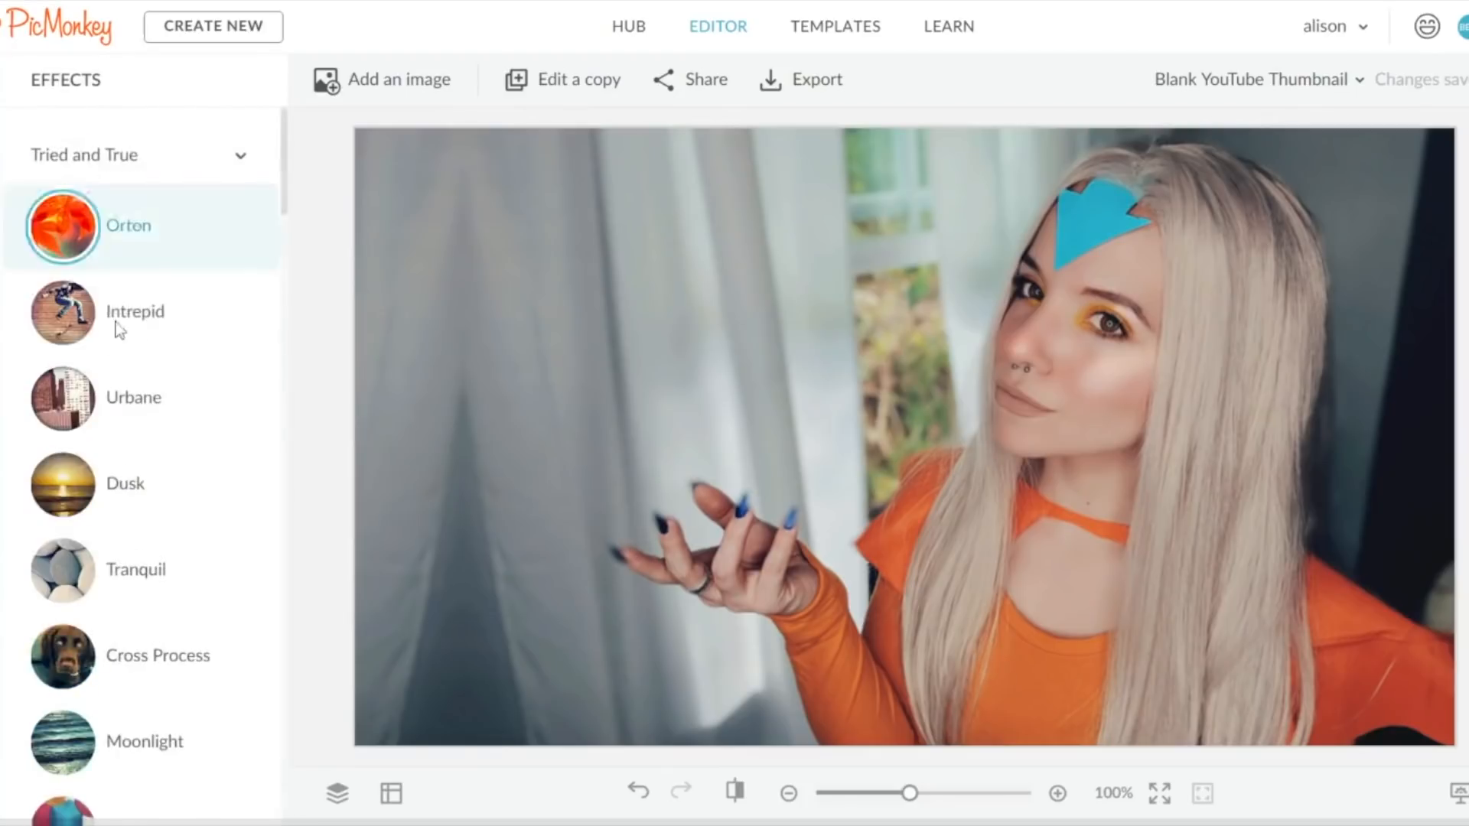
# Add the Tint effect to the background photo and set its colour to orange #ff4e00.
pyautogui.scroll(-5, 197, 494)
pyautogui.scroll(-12, 196, 496)
pyautogui.scroll(-3, 190, 493)
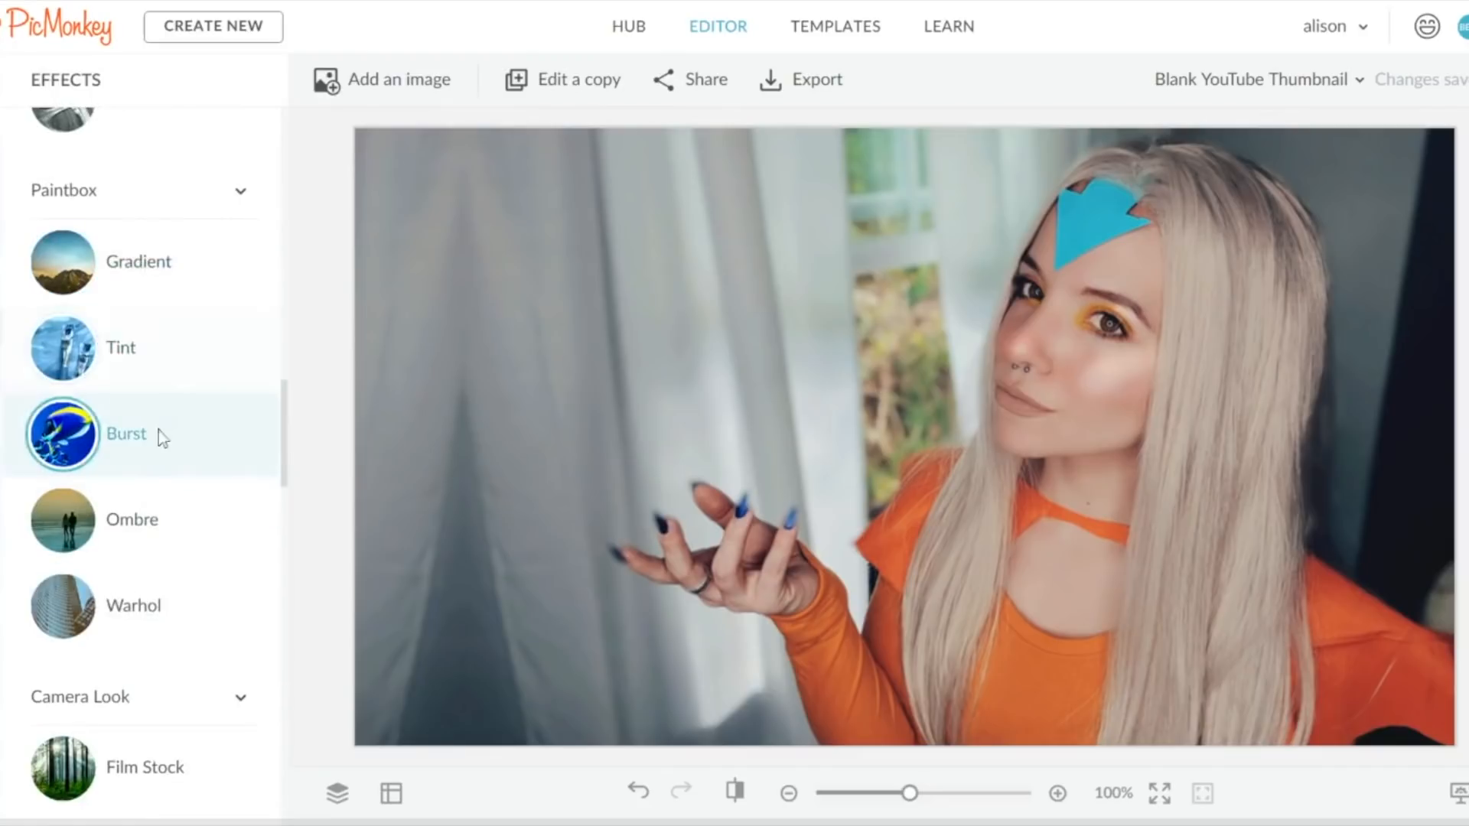
pyautogui.click(158, 357)
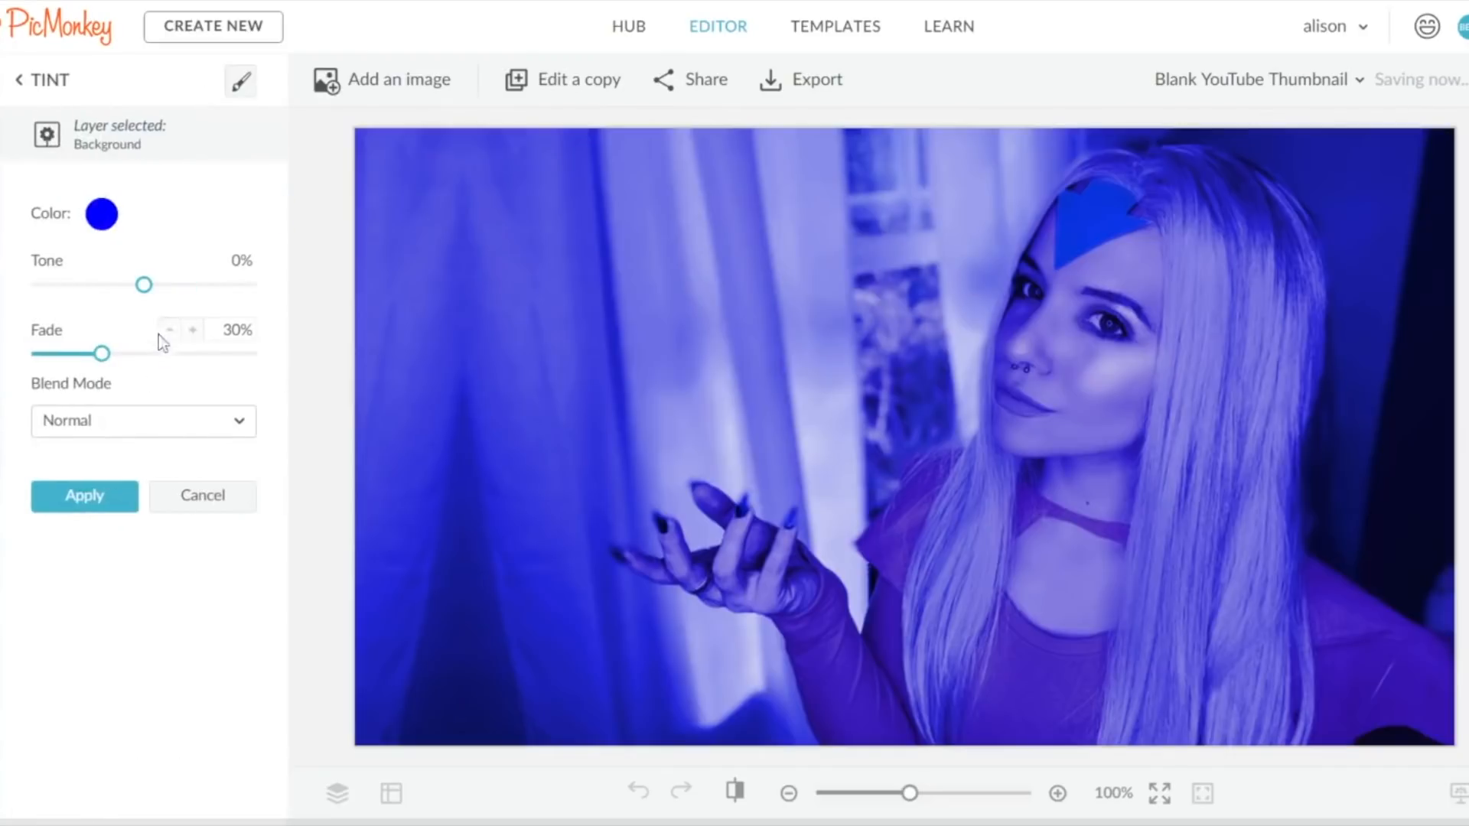
pyautogui.click(102, 215)
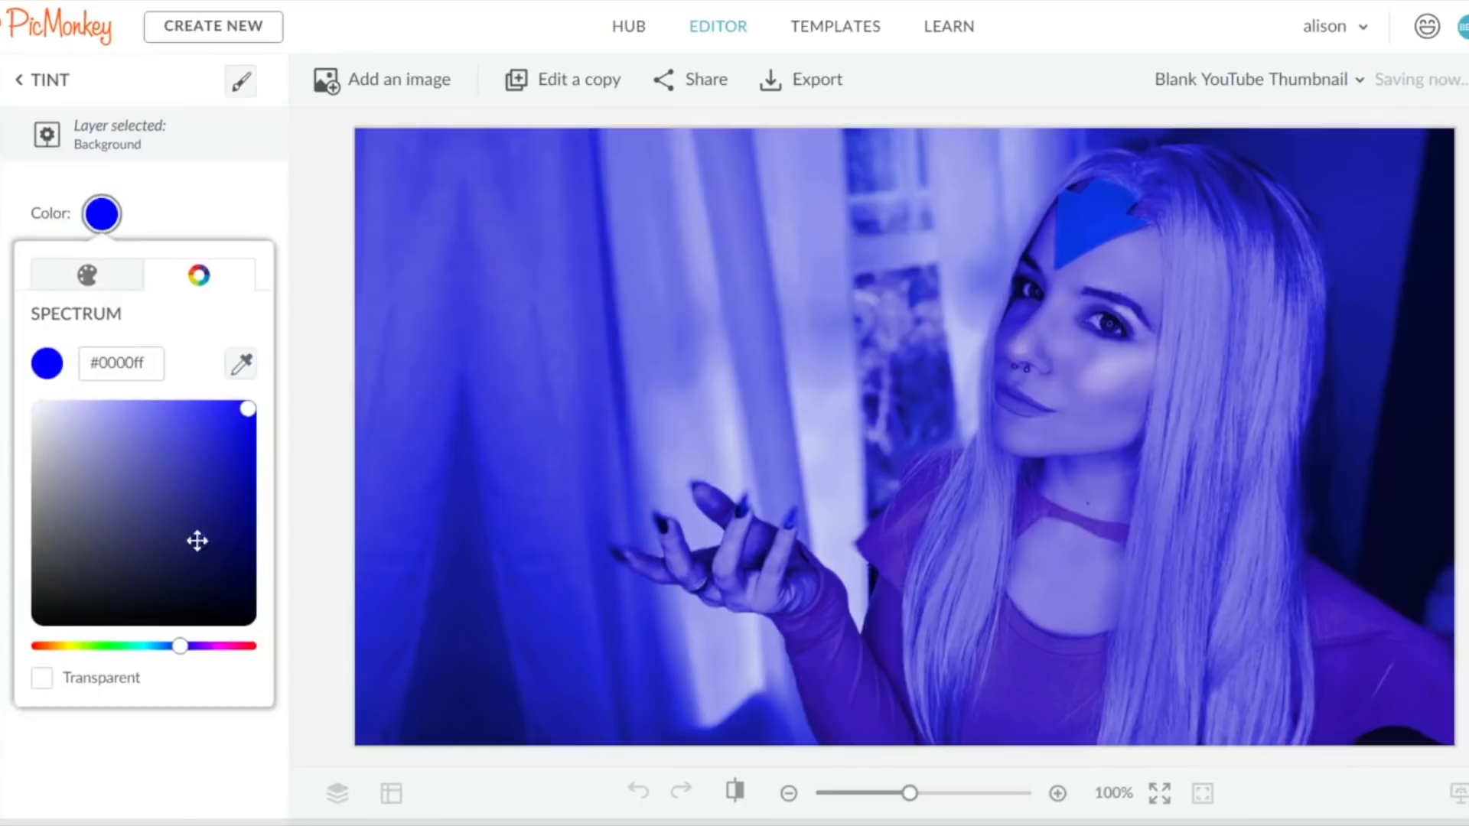
pyautogui.moveTo(180, 646); pyautogui.dragTo(50, 646)
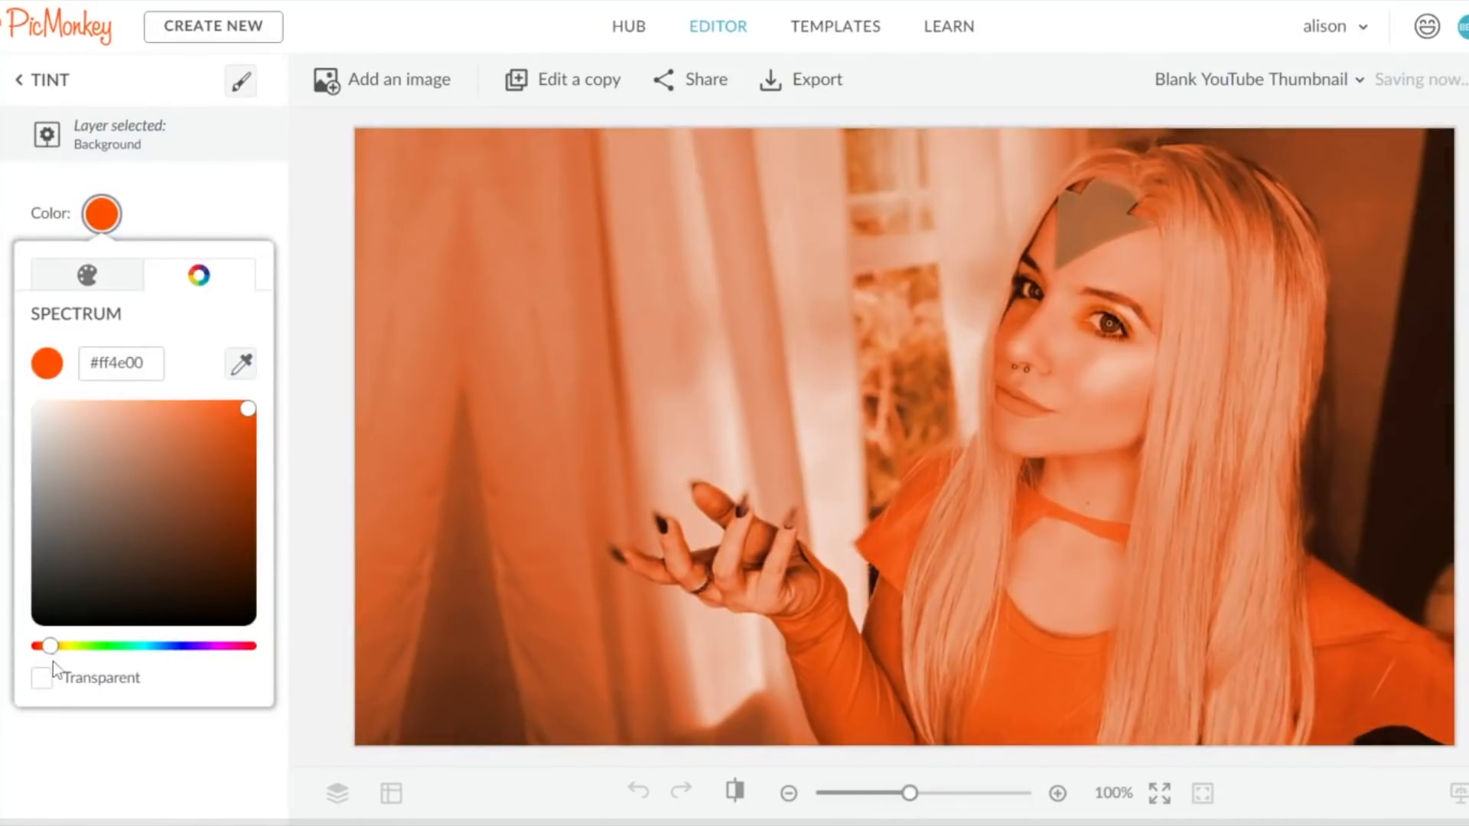
pyautogui.click(149, 216)
# Set the tint's blend mode to Normal and its fade to 40%.
pyautogui.moveTo(187, 358)
pyautogui.mouseDown()
pyautogui.moveTo(89, 374)
pyautogui.moveTo(182, 370)
pyautogui.mouseUp()
pyautogui.moveTo(179, 291)
pyautogui.mouseDown()
pyautogui.moveTo(138, 306)
pyautogui.moveTo(153, 297)
pyautogui.mouseUp()
pyautogui.click(167, 266)
pyautogui.click(167, 265)
pyautogui.click(201, 442)
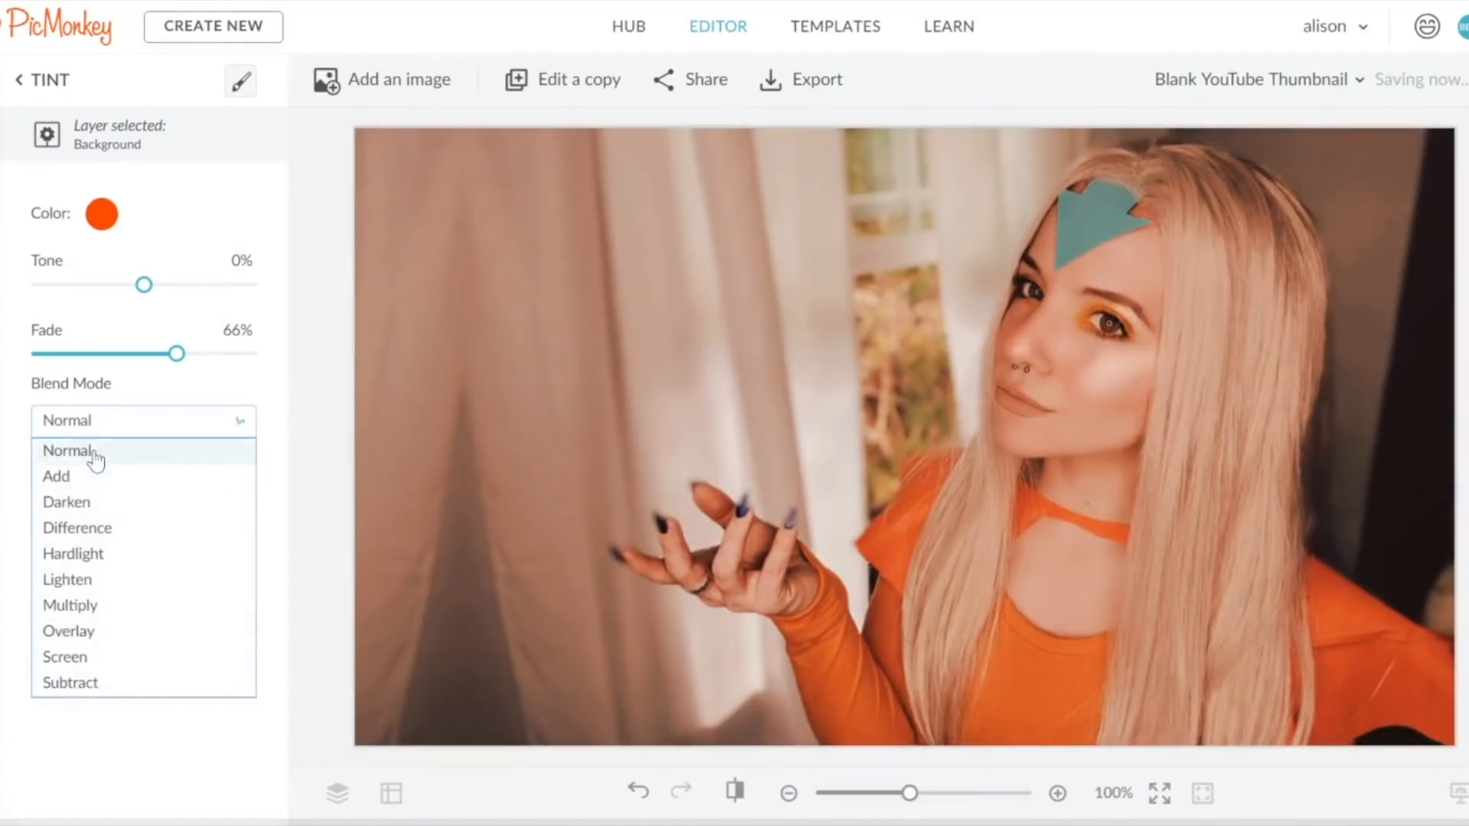
pyautogui.click(91, 452)
pyautogui.moveTo(177, 354); pyautogui.dragTo(123, 353)
# Erase the tint from the woman's face, hair, body, arm and hand with a size 100 eraser at 27% hardness.
pyautogui.click(240, 81)
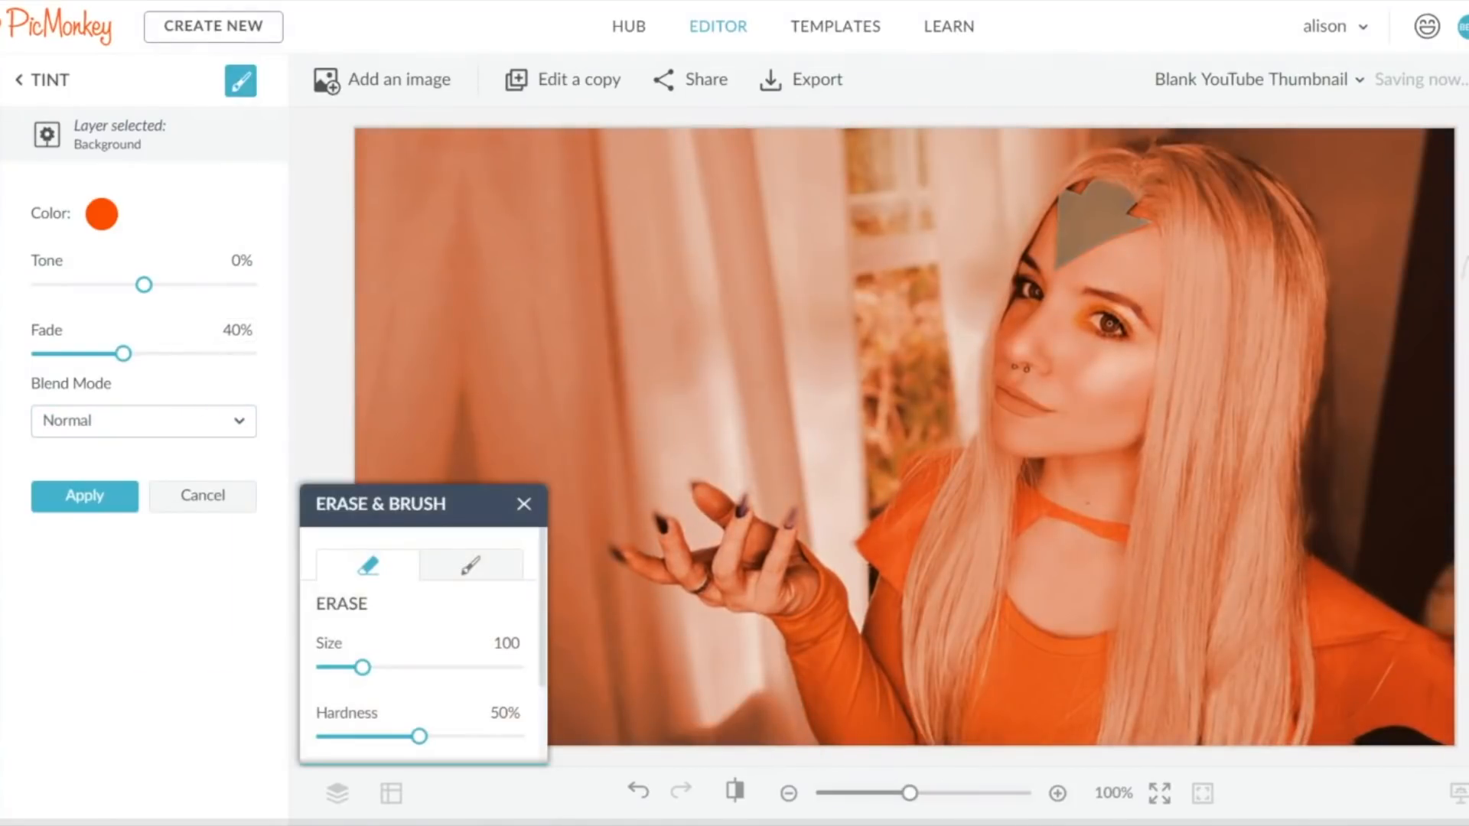
pyautogui.moveTo(441, 501); pyautogui.dragTo(241, 225)
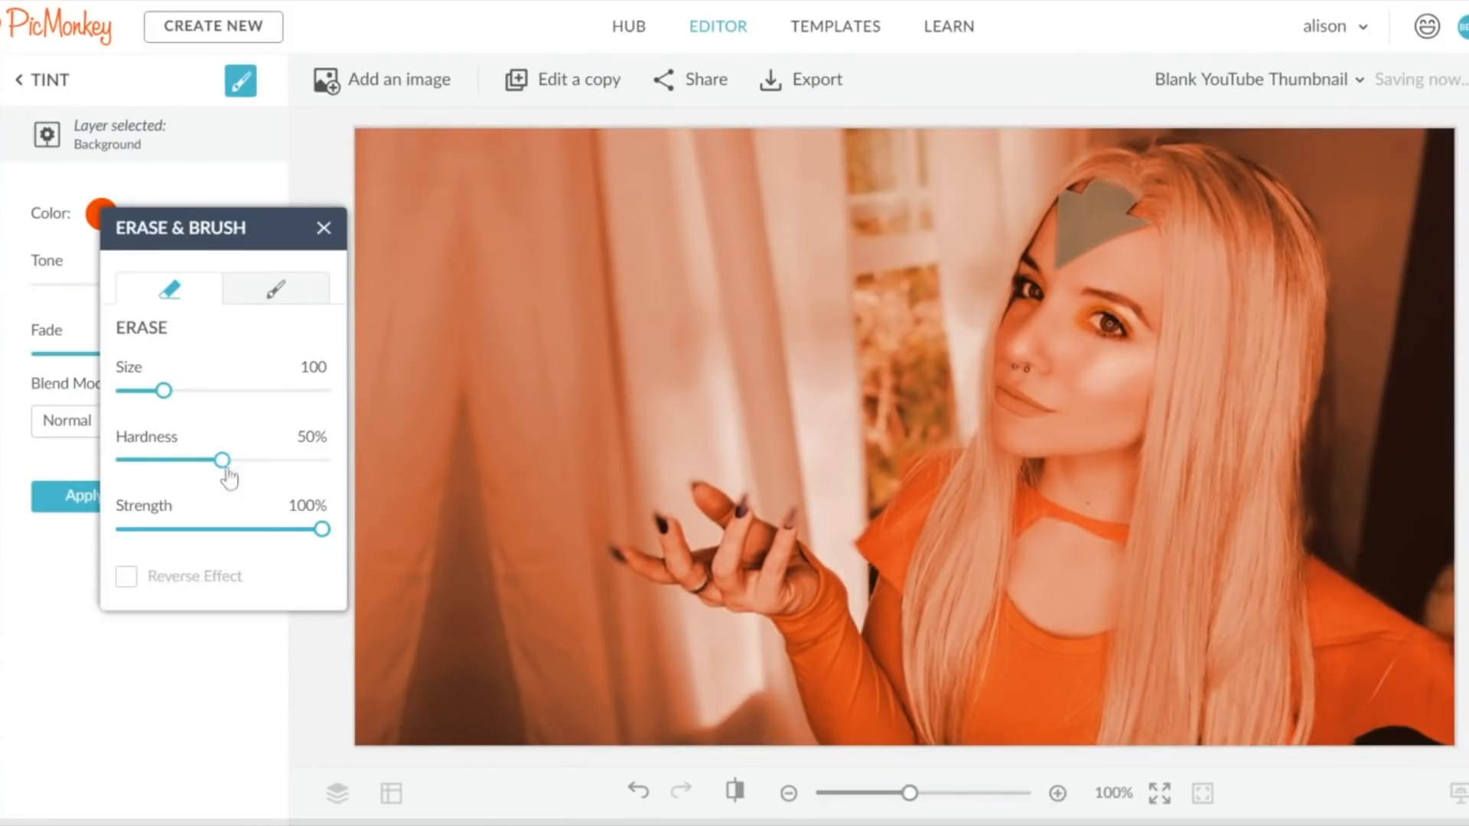
pyautogui.moveTo(218, 471); pyautogui.dragTo(175, 462)
pyautogui.moveTo(1101, 246)
pyautogui.mouseDown()
pyautogui.moveTo(1129, 270)
pyautogui.moveTo(1082, 712)
pyautogui.moveTo(1121, 695)
pyautogui.moveTo(1198, 594)
pyautogui.moveTo(1165, 519)
pyautogui.moveTo(1169, 213)
pyautogui.moveTo(1087, 262)
pyautogui.moveTo(1049, 396)
pyautogui.moveTo(1040, 351)
pyautogui.moveTo(1126, 245)
pyautogui.moveTo(1053, 444)
pyautogui.moveTo(1014, 618)
pyautogui.moveTo(1108, 704)
pyautogui.moveTo(1113, 734)
pyautogui.moveTo(1235, 617)
pyautogui.mouseUp()
pyautogui.moveTo(1337, 697)
pyautogui.mouseDown()
pyautogui.moveTo(1358, 669)
pyautogui.moveTo(1410, 681)
pyautogui.moveTo(1444, 717)
pyautogui.moveTo(1375, 720)
pyautogui.moveTo(1419, 662)
pyautogui.moveTo(1313, 597)
pyautogui.moveTo(1239, 623)
pyautogui.moveTo(1277, 568)
pyautogui.moveTo(1255, 452)
pyautogui.moveTo(1261, 551)
pyautogui.mouseUp()
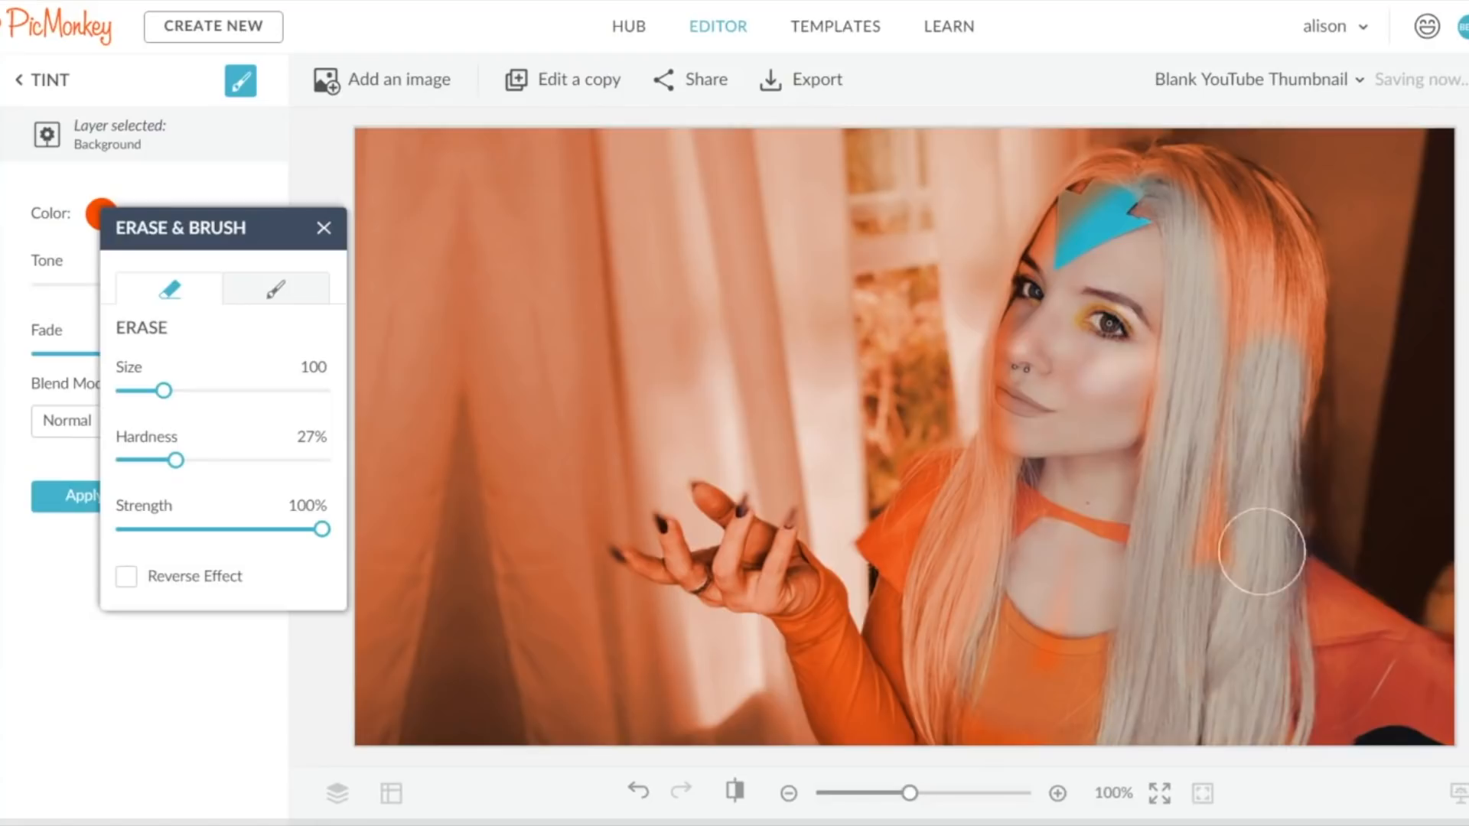
pyautogui.moveTo(1125, 157)
pyautogui.mouseDown()
pyautogui.moveTo(1254, 218)
pyautogui.moveTo(1279, 261)
pyautogui.moveTo(1269, 391)
pyautogui.moveTo(1280, 224)
pyautogui.moveTo(1229, 190)
pyautogui.moveTo(1198, 218)
pyautogui.moveTo(1220, 380)
pyautogui.moveTo(1283, 264)
pyautogui.moveTo(1254, 497)
pyautogui.moveTo(1227, 394)
pyautogui.moveTo(1272, 196)
pyautogui.moveTo(1265, 407)
pyautogui.moveTo(1285, 287)
pyautogui.moveTo(1276, 358)
pyautogui.mouseUp()
pyautogui.moveTo(1126, 302)
pyautogui.mouseDown()
pyautogui.moveTo(1123, 184)
pyautogui.moveTo(1069, 263)
pyautogui.moveTo(1049, 397)
pyautogui.moveTo(1170, 393)
pyautogui.mouseUp()
pyautogui.moveTo(1116, 501)
pyautogui.mouseDown()
pyautogui.moveTo(918, 496)
pyautogui.moveTo(983, 467)
pyautogui.moveTo(946, 488)
pyautogui.moveTo(910, 584)
pyautogui.moveTo(916, 535)
pyautogui.moveTo(984, 537)
pyautogui.moveTo(983, 626)
pyautogui.moveTo(932, 666)
pyautogui.moveTo(906, 714)
pyautogui.moveTo(919, 612)
pyautogui.moveTo(903, 718)
pyautogui.moveTo(1052, 728)
pyautogui.moveTo(1043, 691)
pyautogui.moveTo(1147, 501)
pyautogui.moveTo(1142, 590)
pyautogui.moveTo(935, 624)
pyautogui.moveTo(1133, 600)
pyautogui.moveTo(1226, 548)
pyautogui.moveTo(1203, 702)
pyautogui.mouseUp()
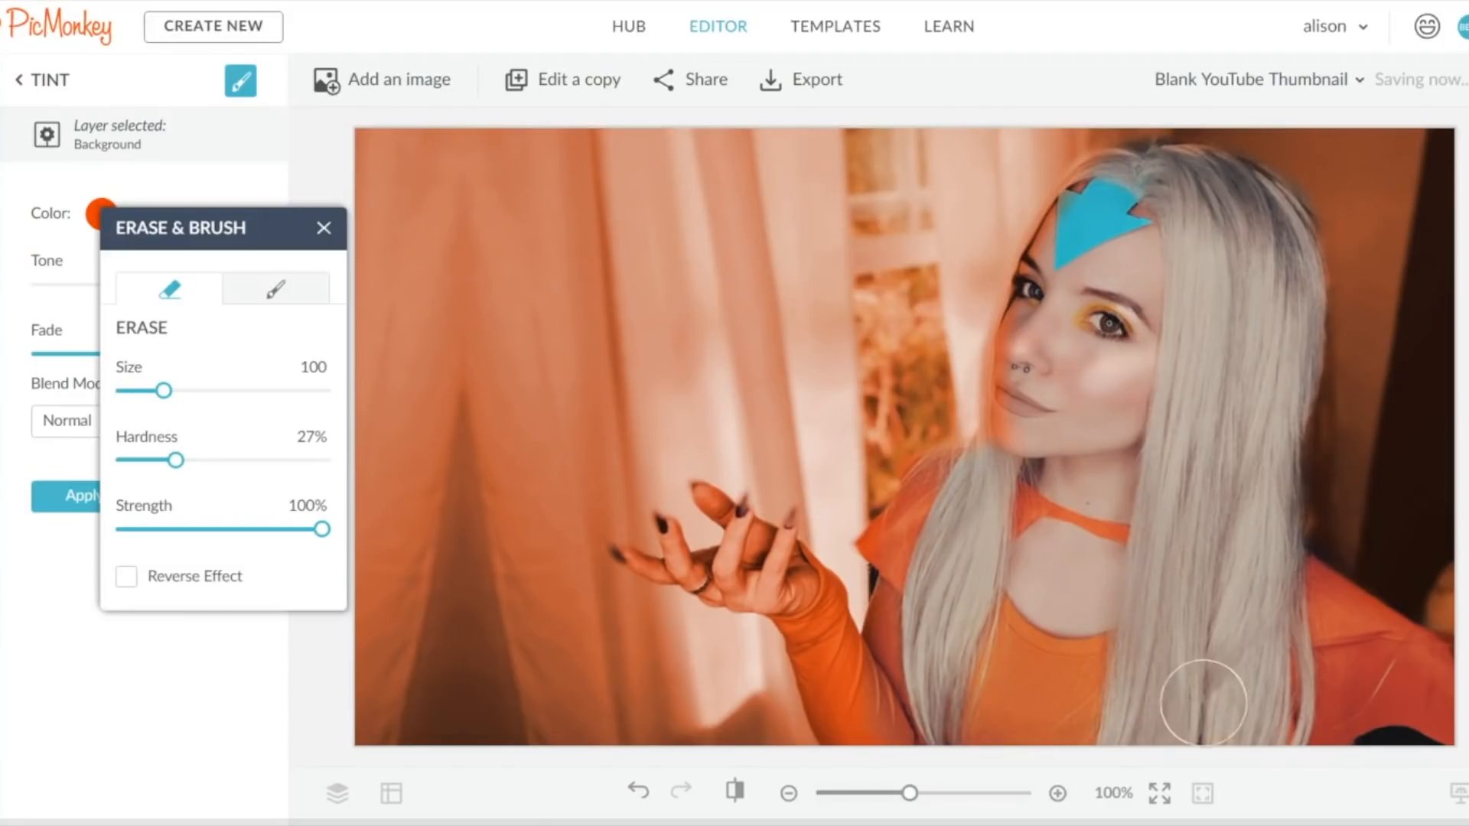
pyautogui.moveTo(796, 593)
pyautogui.mouseDown()
pyautogui.moveTo(854, 673)
pyautogui.moveTo(884, 755)
pyautogui.moveTo(833, 642)
pyautogui.moveTo(834, 679)
pyautogui.moveTo(939, 479)
pyautogui.moveTo(1008, 436)
pyautogui.moveTo(1023, 339)
pyautogui.moveTo(1060, 259)
pyautogui.moveTo(1125, 169)
pyautogui.moveTo(1238, 223)
pyautogui.mouseUp()
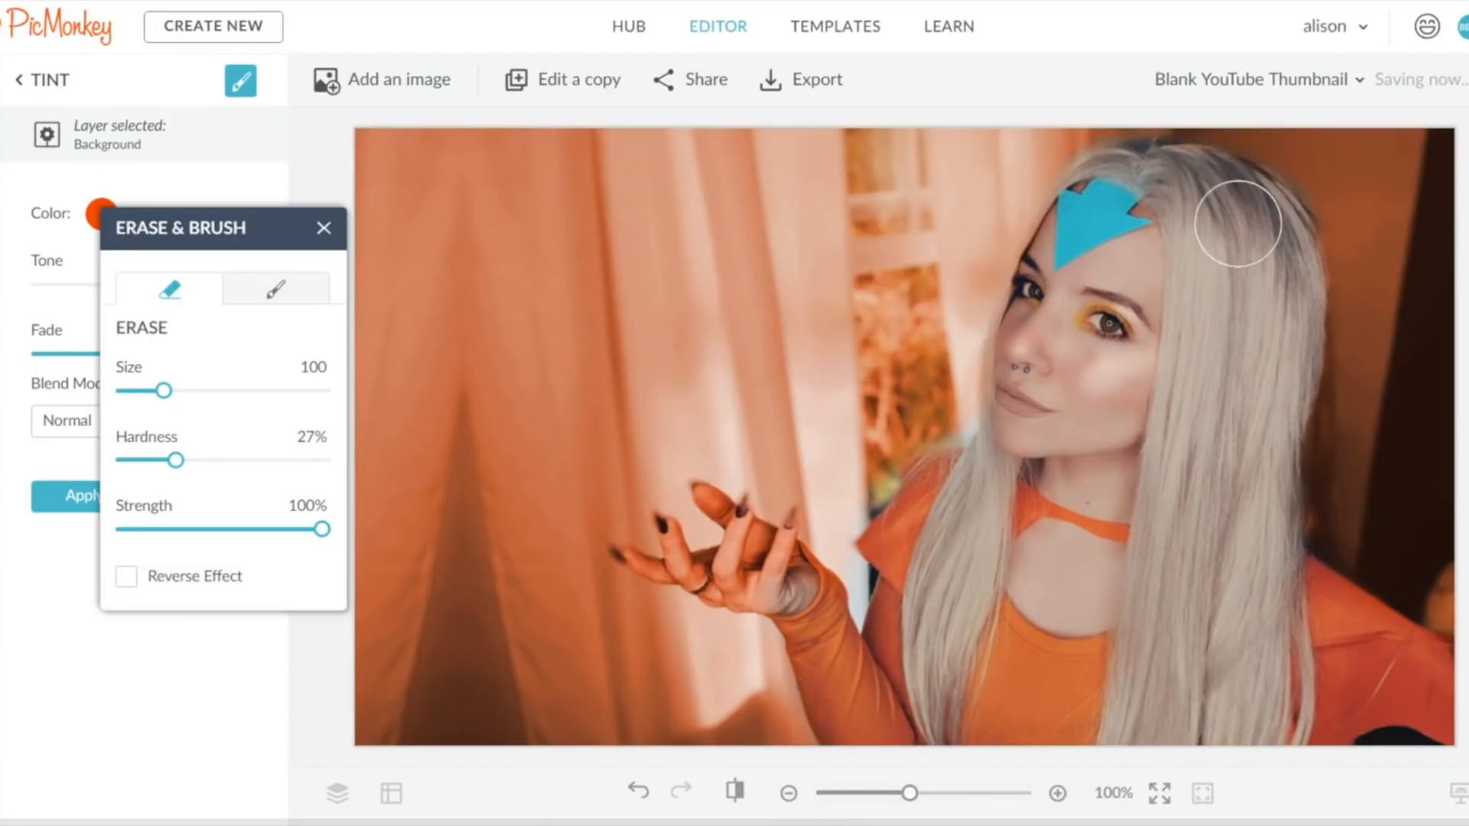
pyautogui.moveTo(740, 560); pyautogui.dragTo(829, 597)
# Paint the orange tint back around the fingers and hand with a size 28 brush and apply the effect.
pyautogui.moveTo(163, 390); pyautogui.dragTo(135, 391)
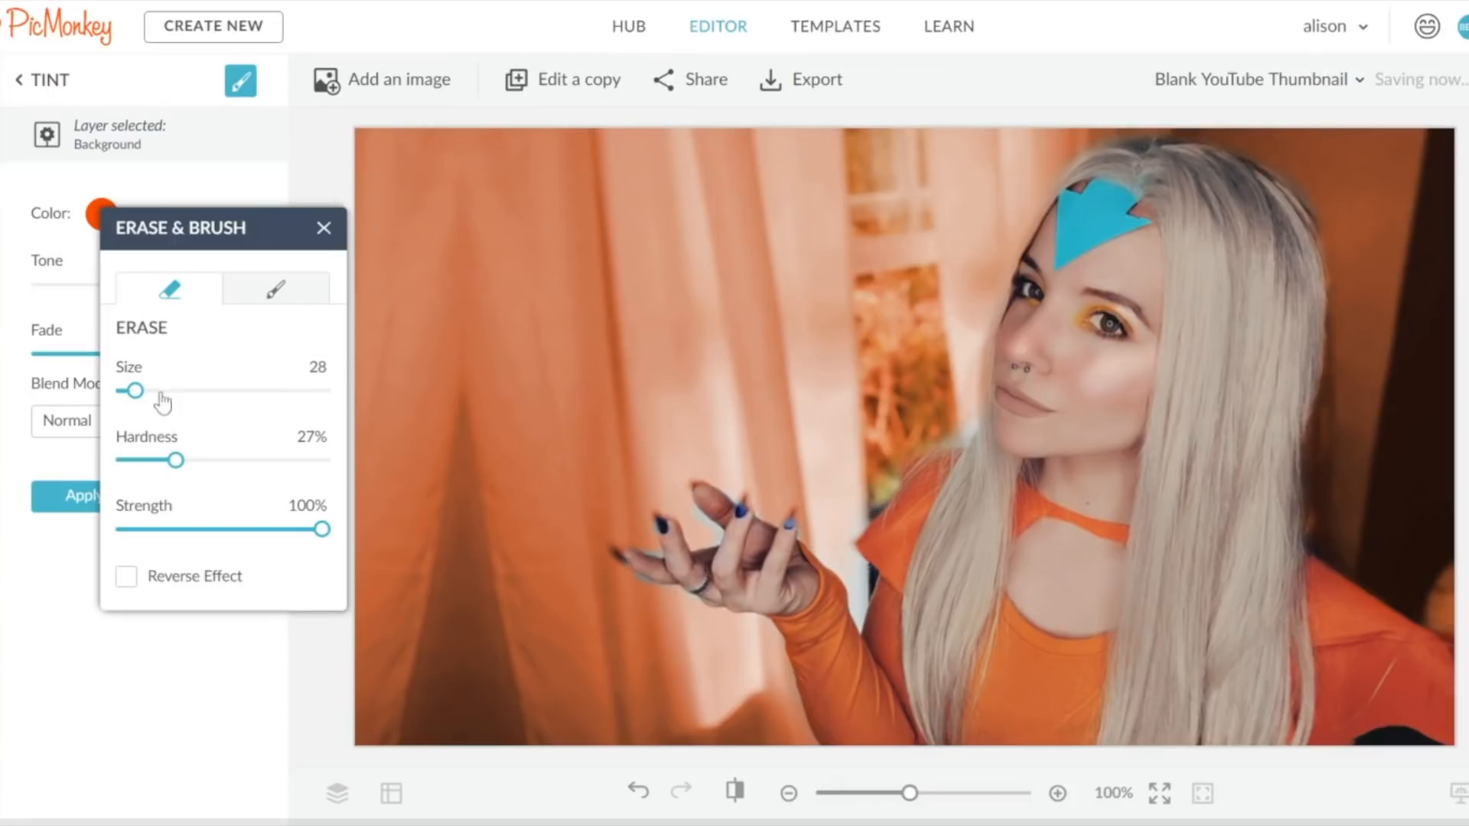
pyautogui.click(276, 289)
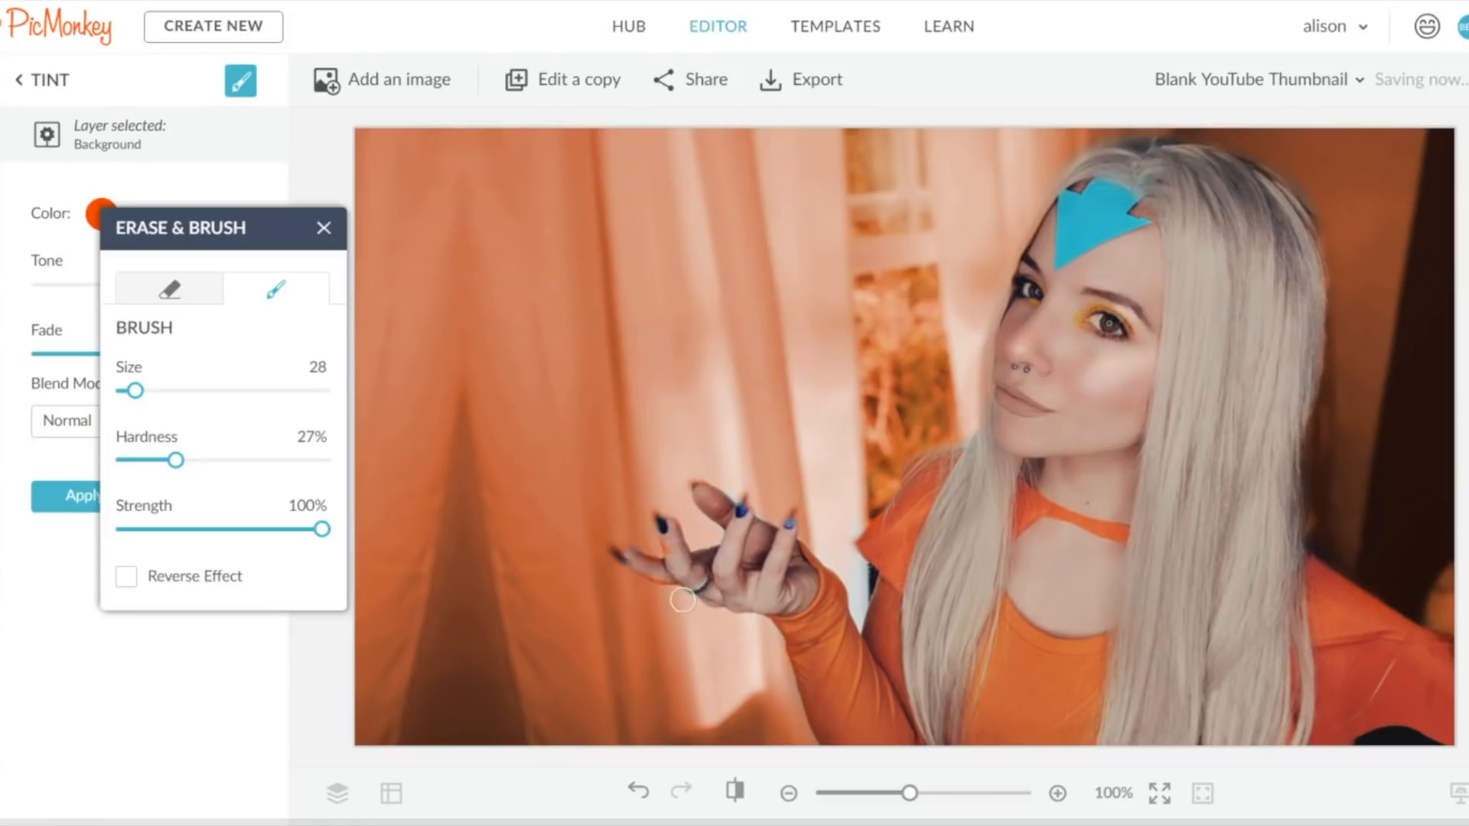
pyautogui.click(321, 230)
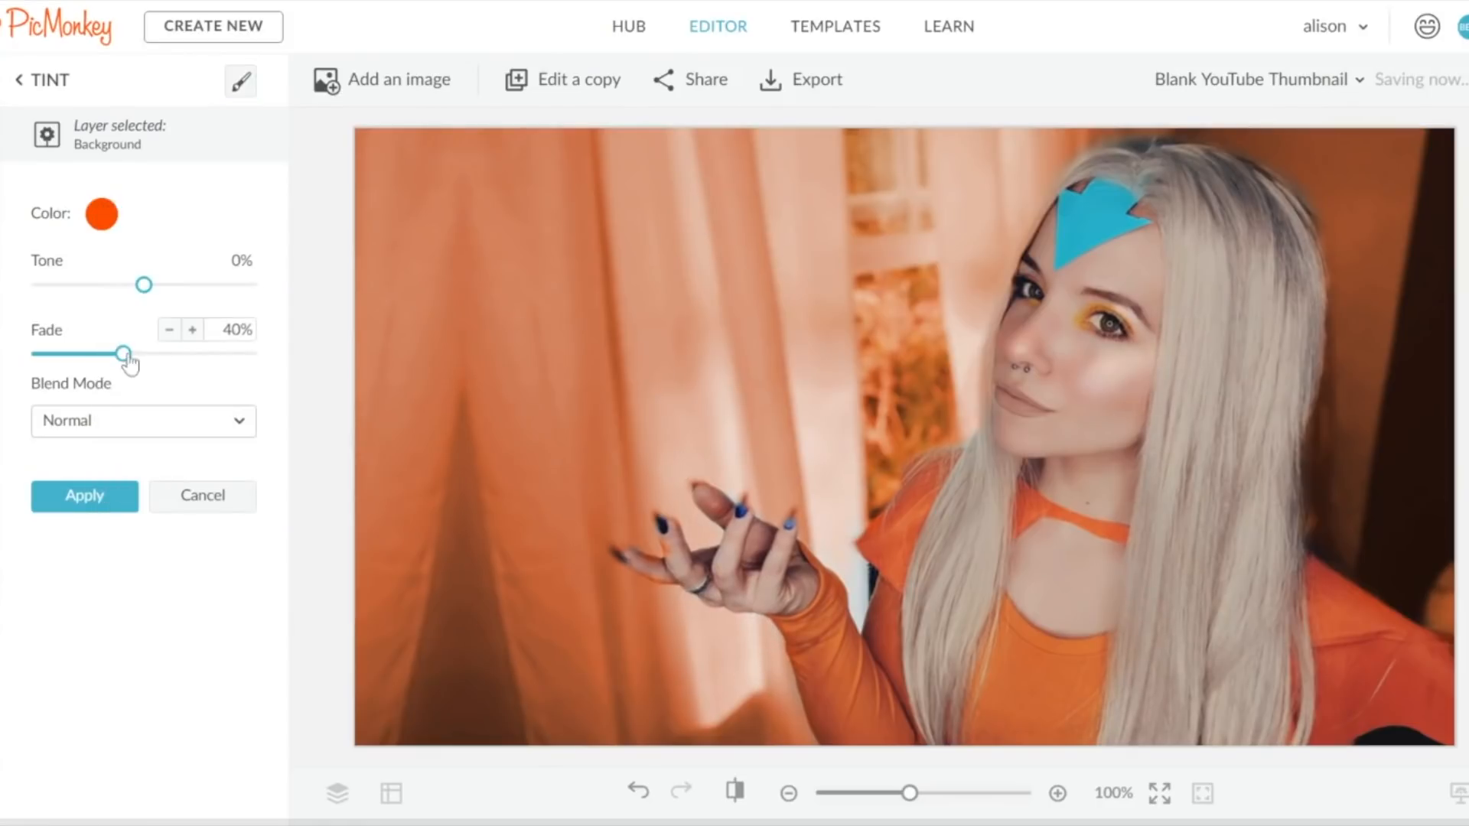
pyautogui.moveTo(108, 364); pyautogui.dragTo(129, 376)
pyautogui.click(86, 505)
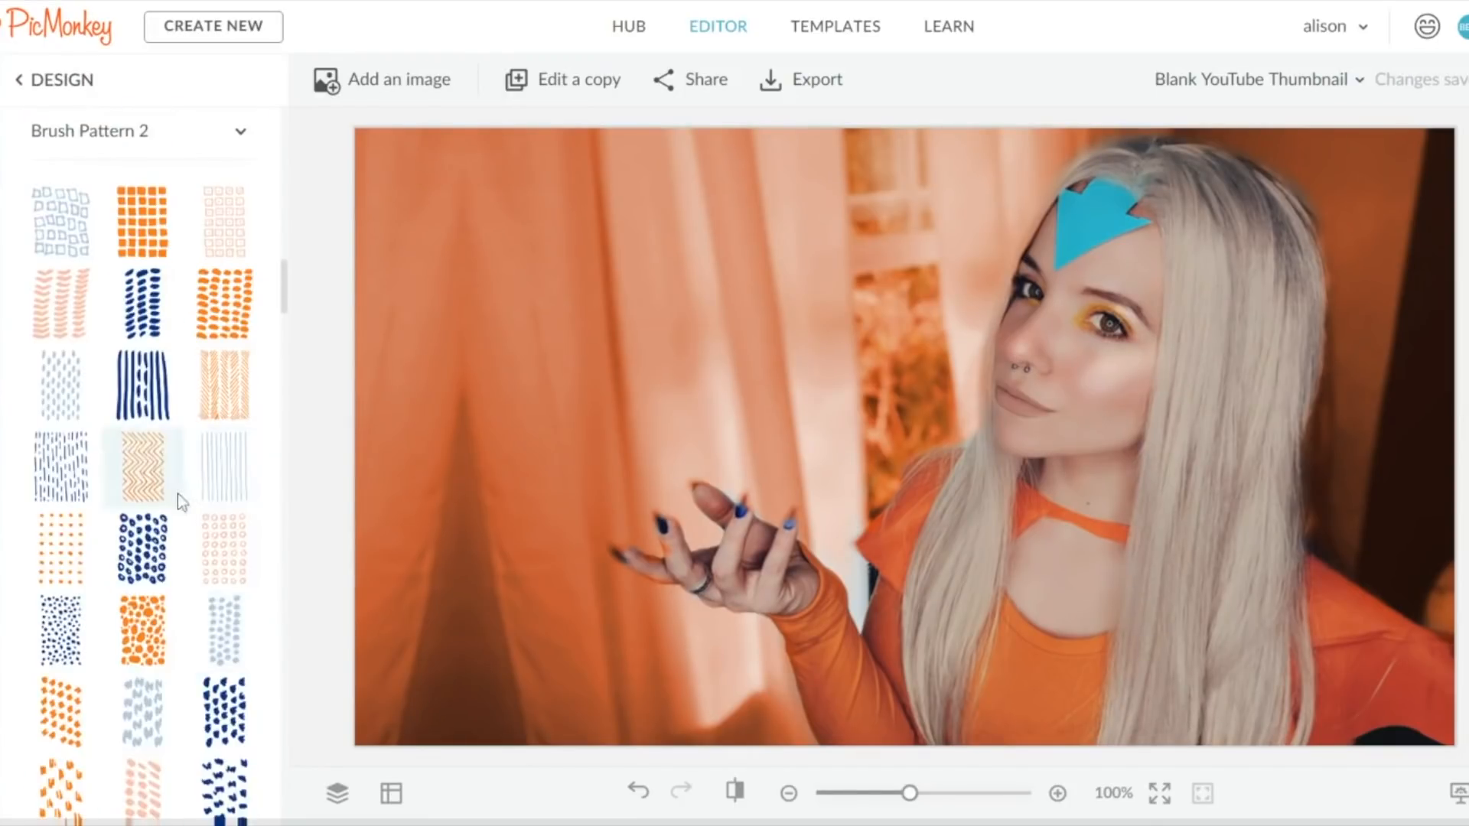
# Add the orange herringbone graphic from Brush Pattern 2 and enlarge it from the photo's upper-left corner to full image height.
pyautogui.scroll(-2, 229, 344)
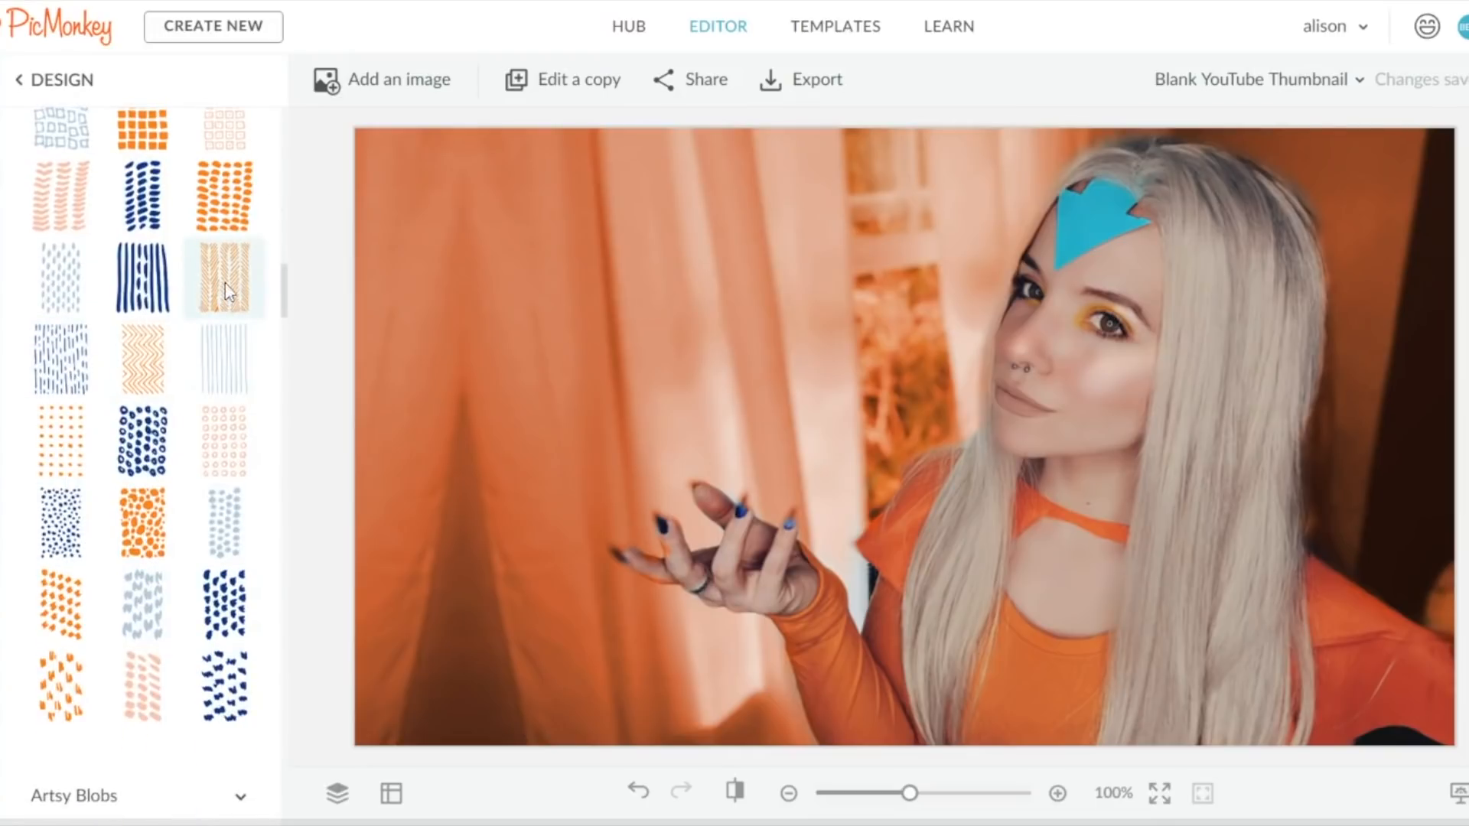
pyautogui.moveTo(880, 451); pyautogui.dragTo(401, 225)
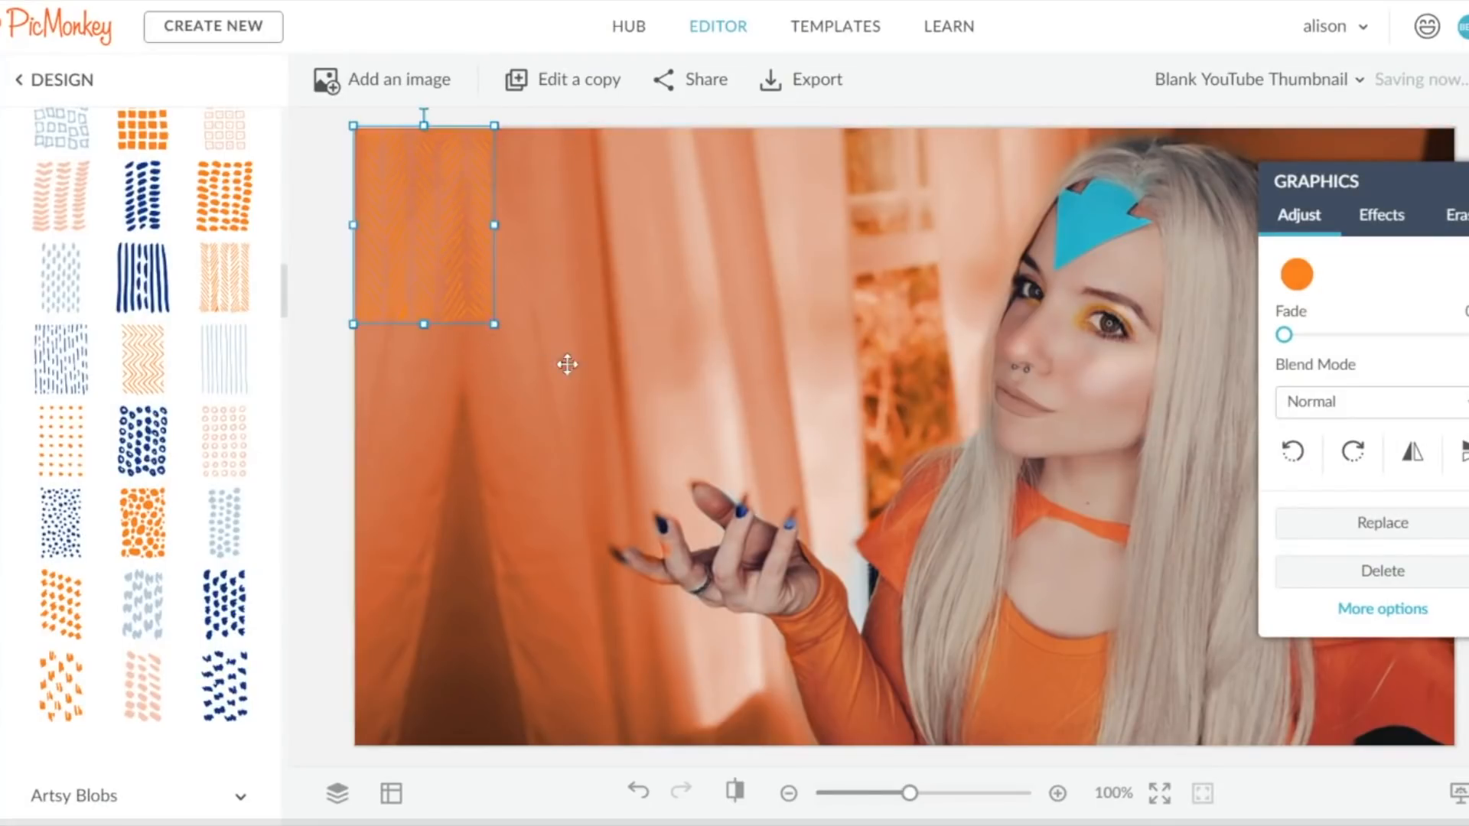
pyautogui.moveTo(495, 323); pyautogui.dragTo(862, 733)
# Recolour the herringbone pattern to blue #27afca, sampled from the arrow on the woman's forehead.
pyautogui.click(1289, 265)
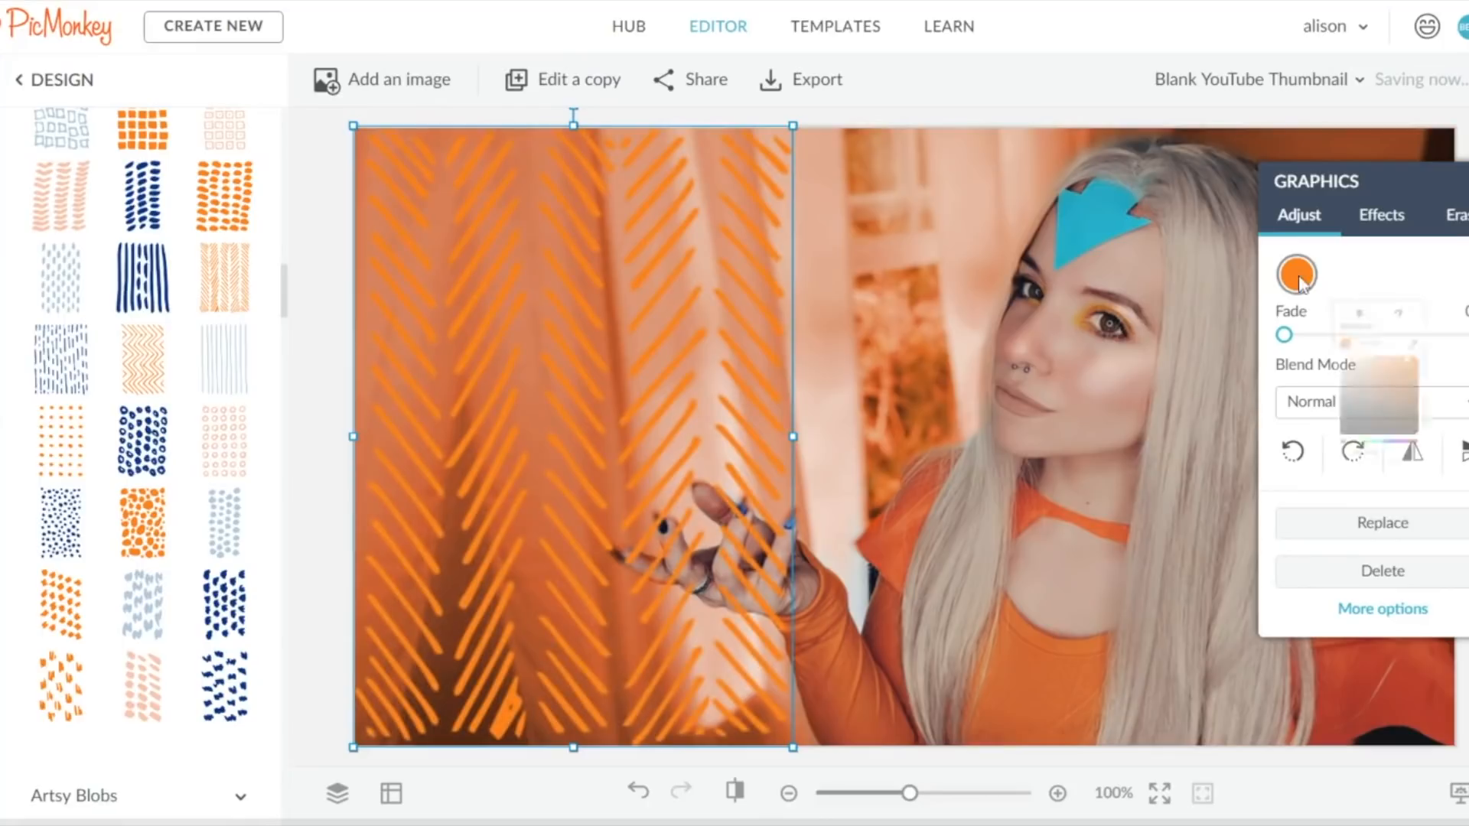
pyautogui.click(1103, 208)
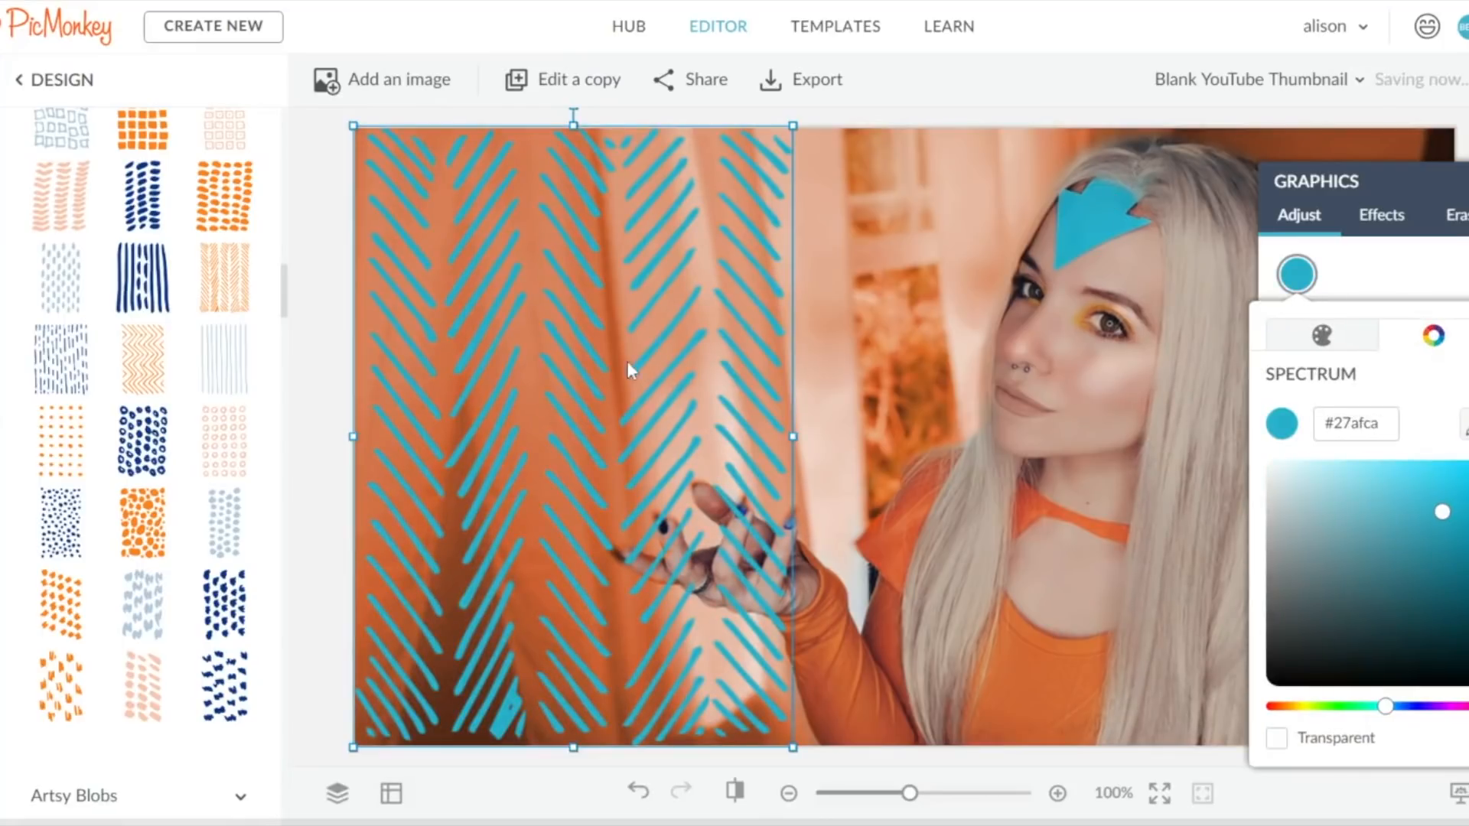
pyautogui.click(596, 361)
# Enlarge the blue pattern slightly and shift it so it overhangs the photo's left, top and bottom edges.
pyautogui.moveTo(763, 400); pyautogui.dragTo(705, 381)
pyautogui.moveTo(767, 745); pyautogui.dragTo(796, 761)
pyautogui.moveTo(612, 635); pyautogui.dragTo(614, 627)
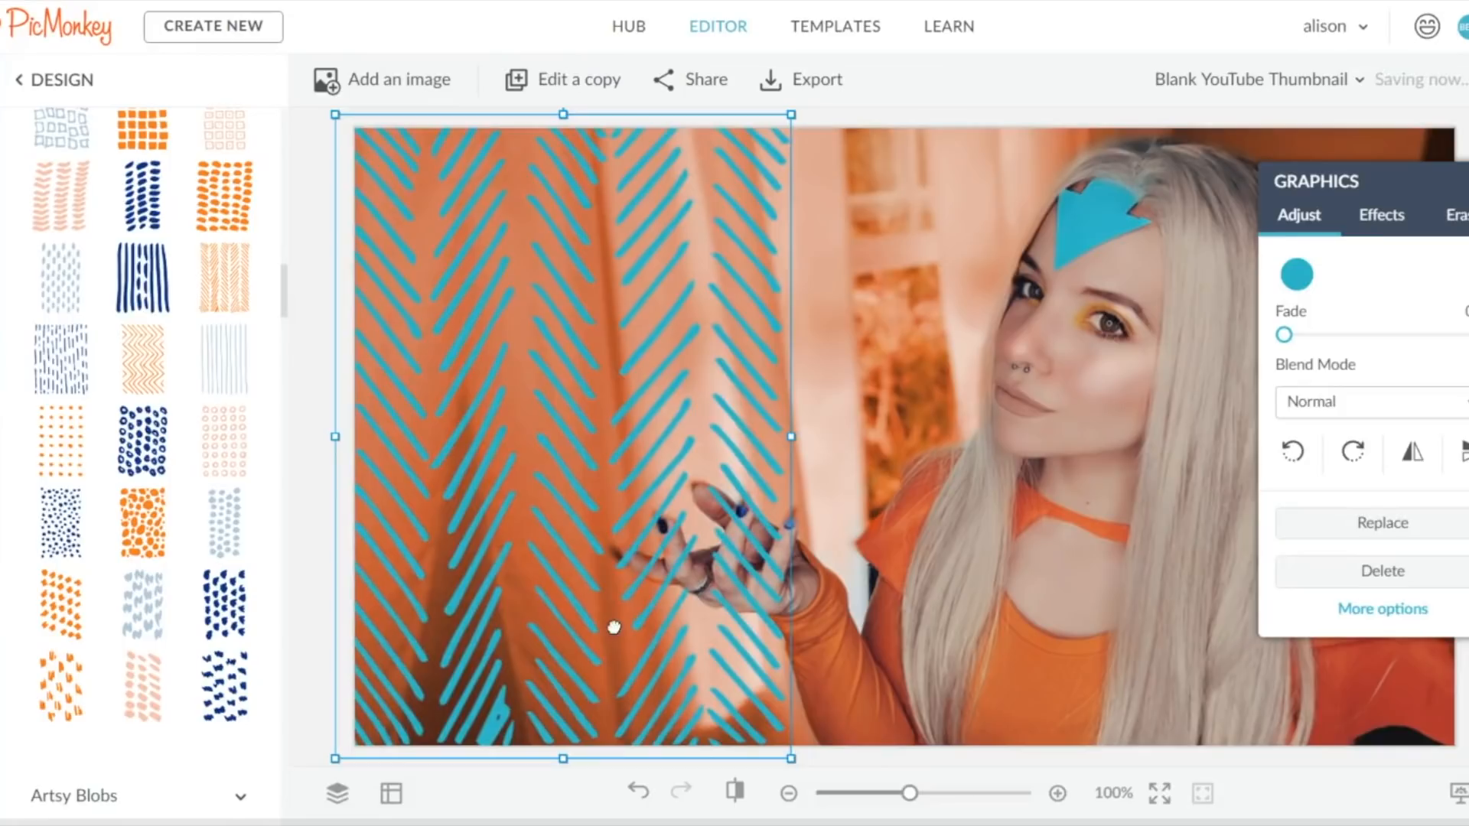
# Paste two copies of the blue pattern and place them side by side to cover the rest of the photo.
pyautogui.hotkey('ctrl', 'v')
pyautogui.moveTo(570, 466); pyautogui.dragTo(1026, 443)
pyautogui.hotkey('ctrl', 'v')
pyautogui.moveTo(656, 439); pyautogui.dragTo(1293, 452)
# Erase the rightmost pattern copy over the woman's hair and shoulder with a size 84 eraser.
pyautogui.click(1453, 215)
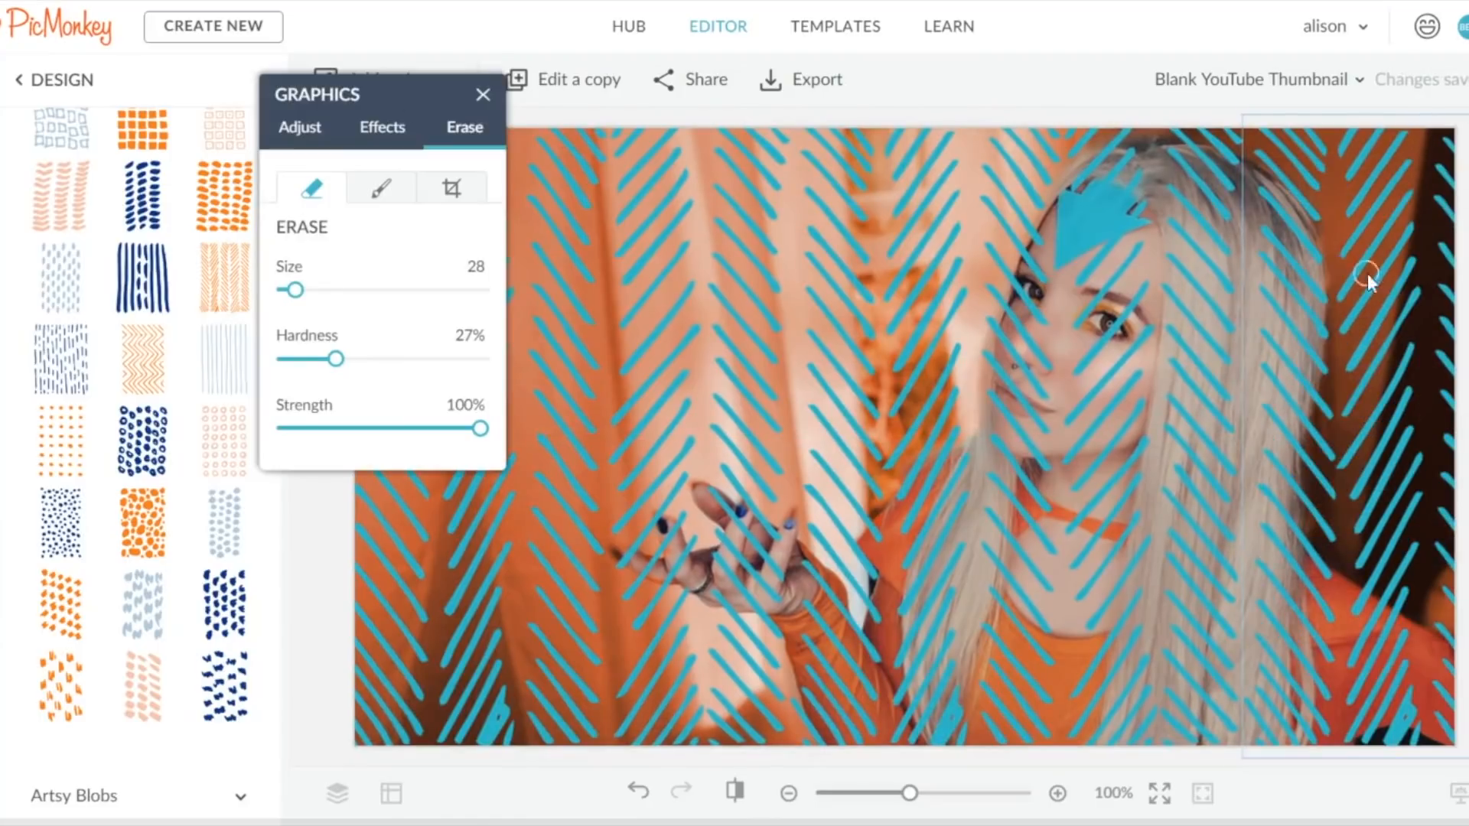
pyautogui.moveTo(1413, 260)
pyautogui.mouseDown()
pyautogui.moveTo(1277, 212)
pyautogui.moveTo(1289, 285)
pyautogui.moveTo(1306, 271)
pyautogui.moveTo(1278, 277)
pyautogui.moveTo(1307, 320)
pyautogui.moveTo(1266, 497)
pyautogui.mouseUp()
pyautogui.moveTo(1216, 655)
pyautogui.mouseDown()
pyautogui.moveTo(1328, 635)
pyautogui.moveTo(1305, 581)
pyautogui.moveTo(1453, 677)
pyautogui.moveTo(1338, 722)
pyautogui.moveTo(1327, 631)
pyautogui.moveTo(1366, 719)
pyautogui.mouseUp()
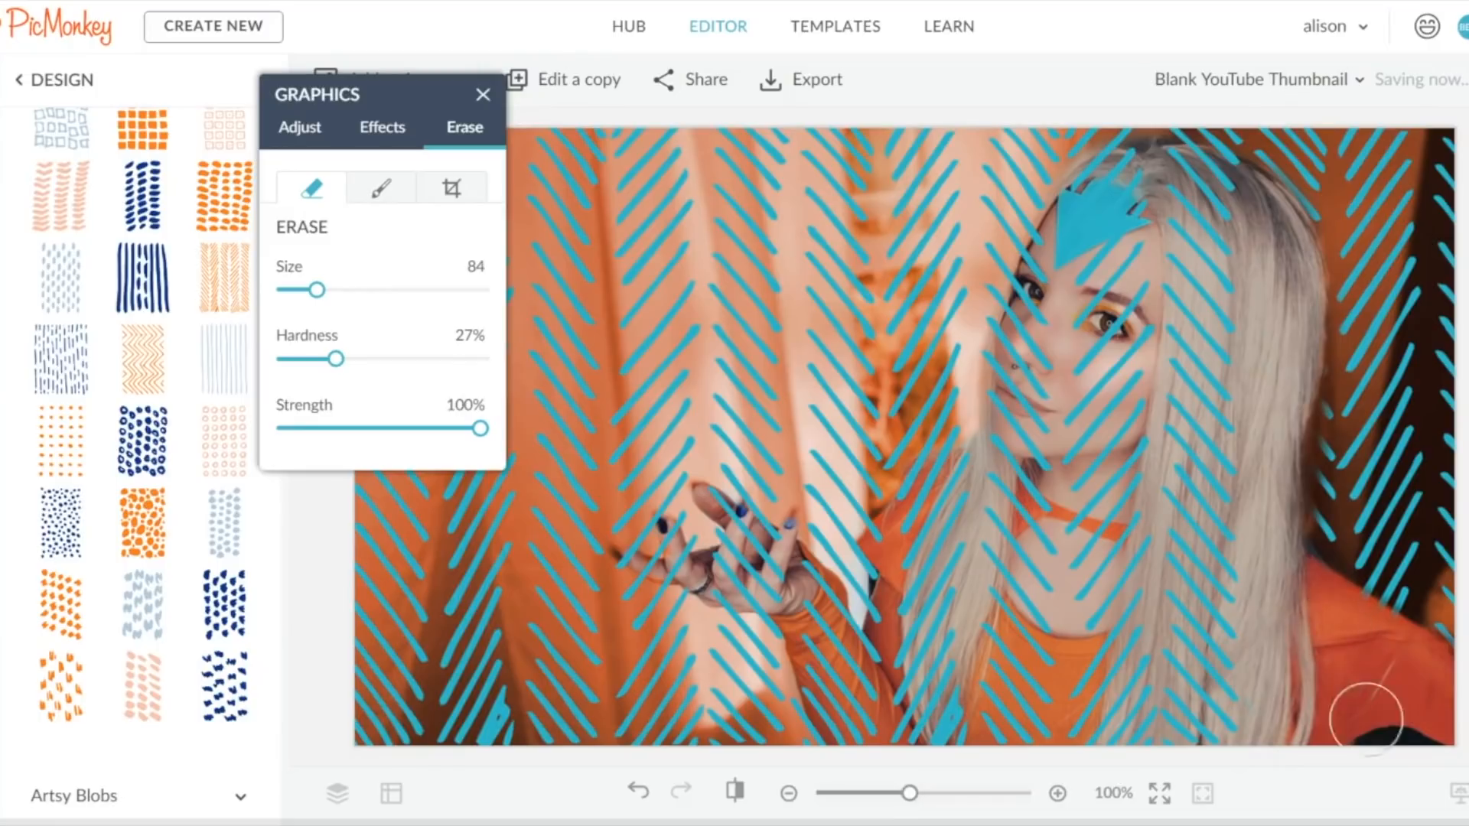
# Erase the middle pattern copy over the woman's head, face, hair and torso.
pyautogui.click(1216, 203)
pyautogui.moveTo(1163, 191)
pyautogui.mouseDown()
pyautogui.moveTo(1223, 187)
pyautogui.moveTo(1098, 197)
pyautogui.moveTo(1034, 286)
pyautogui.moveTo(1105, 206)
pyautogui.moveTo(1148, 188)
pyautogui.moveTo(1177, 285)
pyautogui.moveTo(1109, 306)
pyautogui.moveTo(1086, 367)
pyautogui.moveTo(1016, 413)
pyautogui.mouseUp()
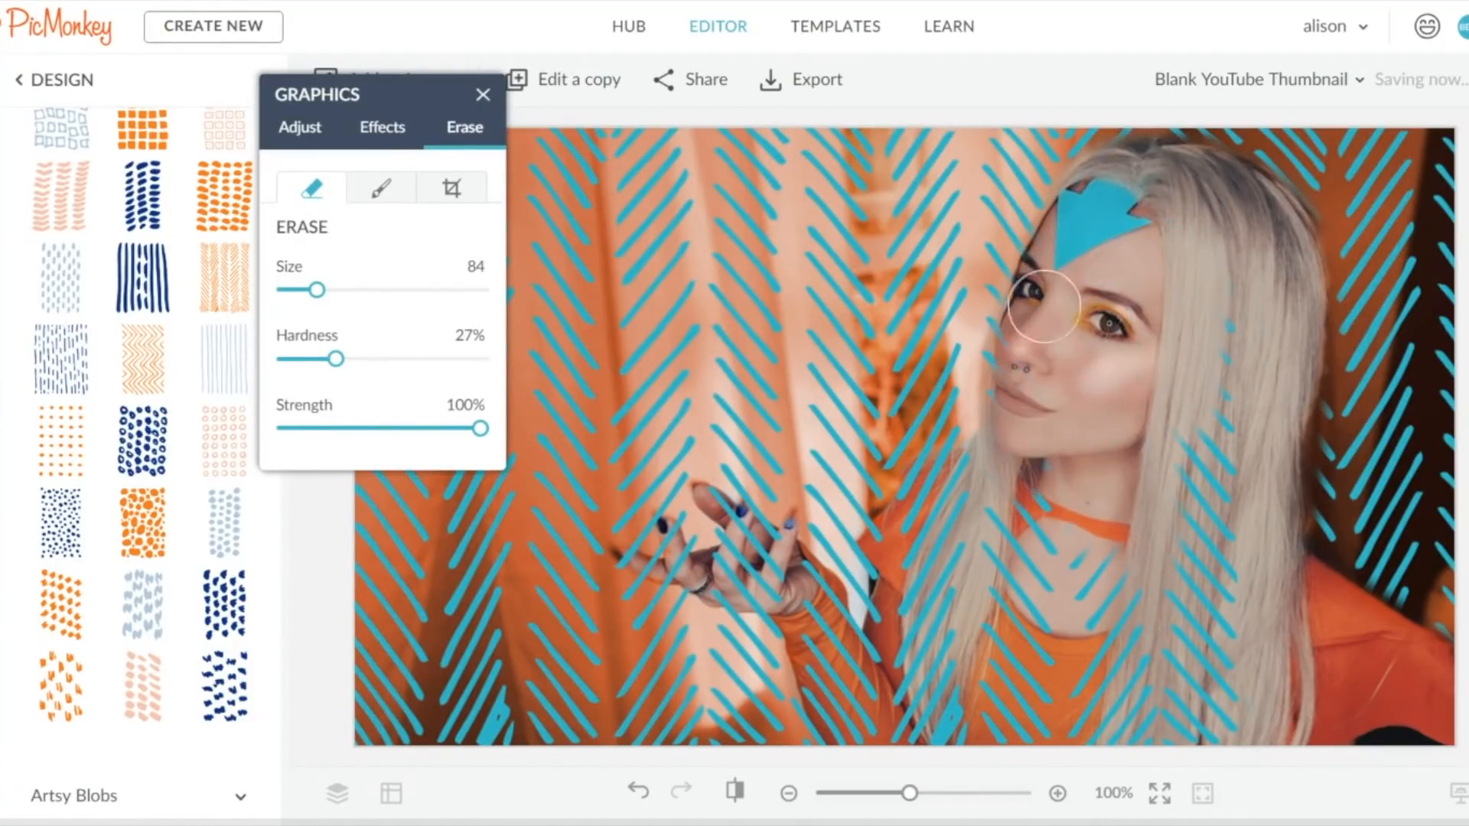
pyautogui.moveTo(1102, 195)
pyautogui.mouseDown()
pyautogui.moveTo(996, 533)
pyautogui.moveTo(1061, 431)
pyautogui.moveTo(1036, 750)
pyautogui.moveTo(987, 599)
pyautogui.moveTo(904, 699)
pyautogui.moveTo(903, 595)
pyautogui.moveTo(900, 624)
pyautogui.moveTo(833, 630)
pyautogui.moveTo(848, 727)
pyautogui.moveTo(818, 696)
pyautogui.moveTo(819, 646)
pyautogui.moveTo(783, 557)
pyautogui.moveTo(895, 636)
pyautogui.moveTo(881, 549)
pyautogui.moveTo(959, 478)
pyautogui.moveTo(958, 496)
pyautogui.moveTo(976, 481)
pyautogui.moveTo(1179, 508)
pyautogui.moveTo(1066, 544)
pyautogui.moveTo(1073, 674)
pyautogui.moveTo(1155, 610)
pyautogui.moveTo(1243, 429)
pyautogui.mouseUp()
pyautogui.moveTo(939, 469); pyautogui.dragTo(880, 633)
# Erase the left pattern copy where it covers the woman's hand, fingers and forearm.
pyautogui.click(642, 360)
pyautogui.click(479, 136)
pyautogui.moveTo(670, 555); pyautogui.dragTo(810, 646)
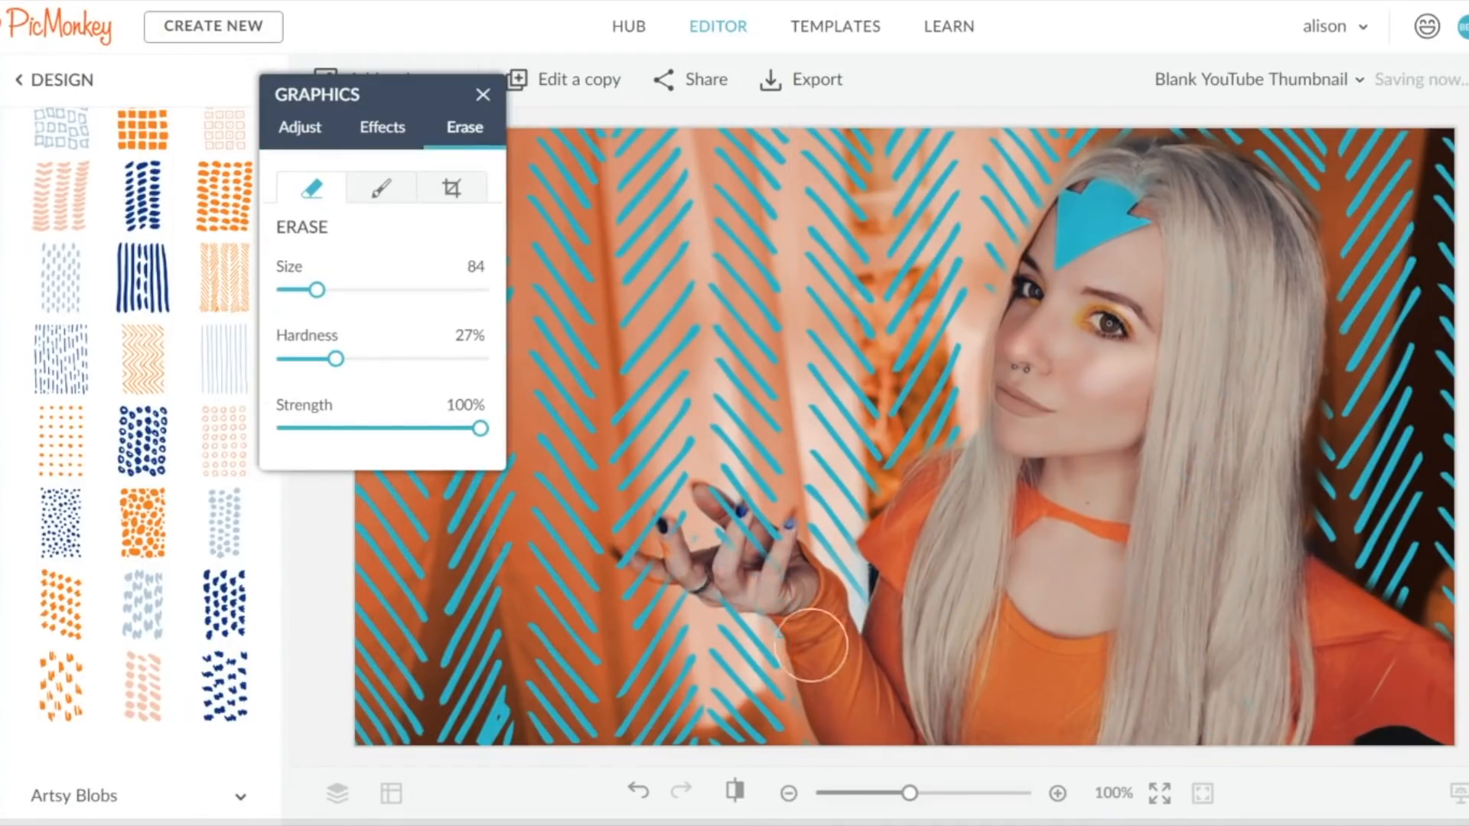
pyautogui.moveTo(787, 566)
pyautogui.mouseDown()
pyautogui.moveTo(710, 516)
pyautogui.moveTo(713, 499)
pyautogui.moveTo(706, 552)
pyautogui.mouseUp()
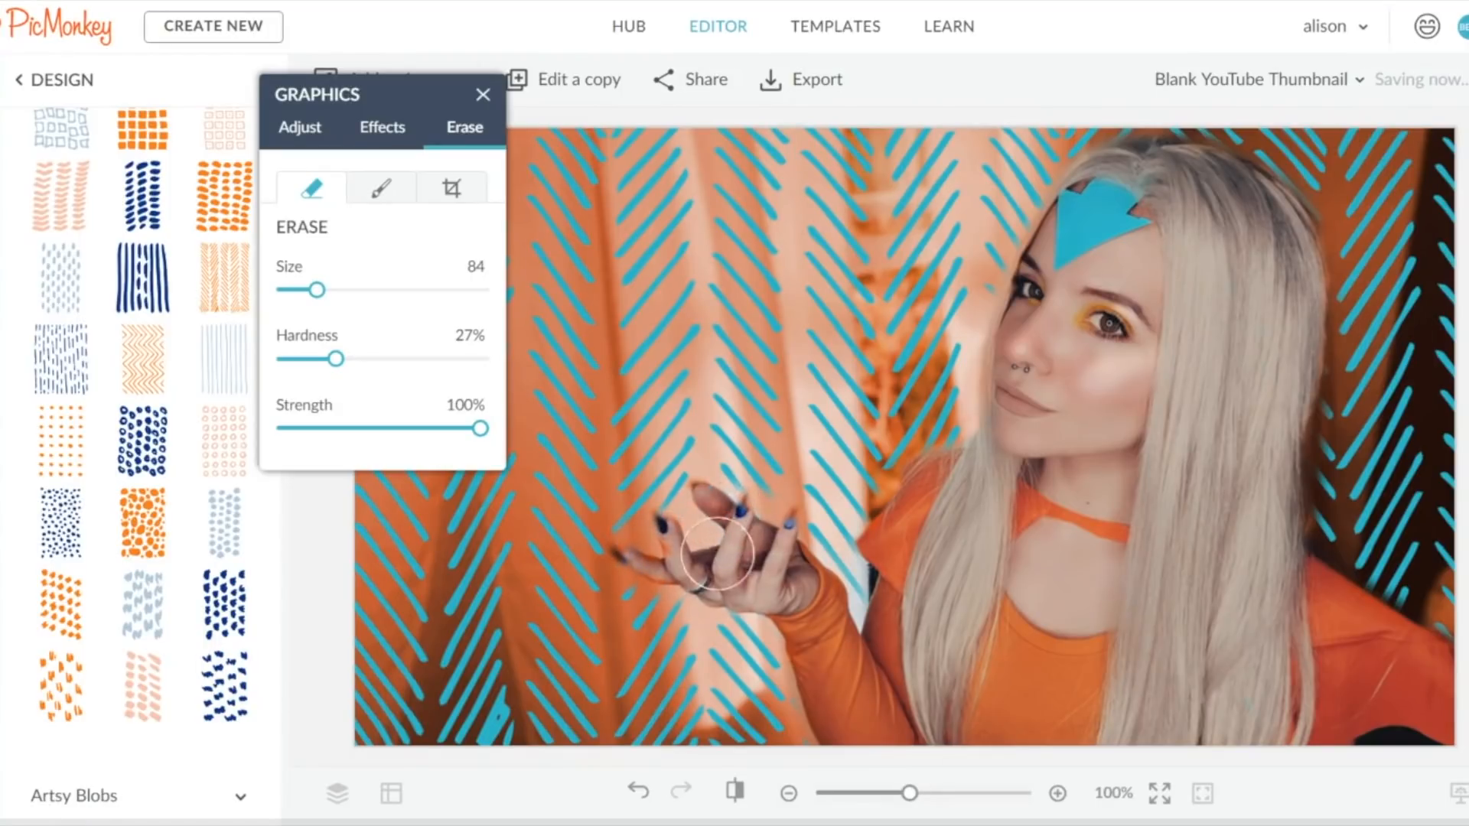
pyautogui.click(483, 96)
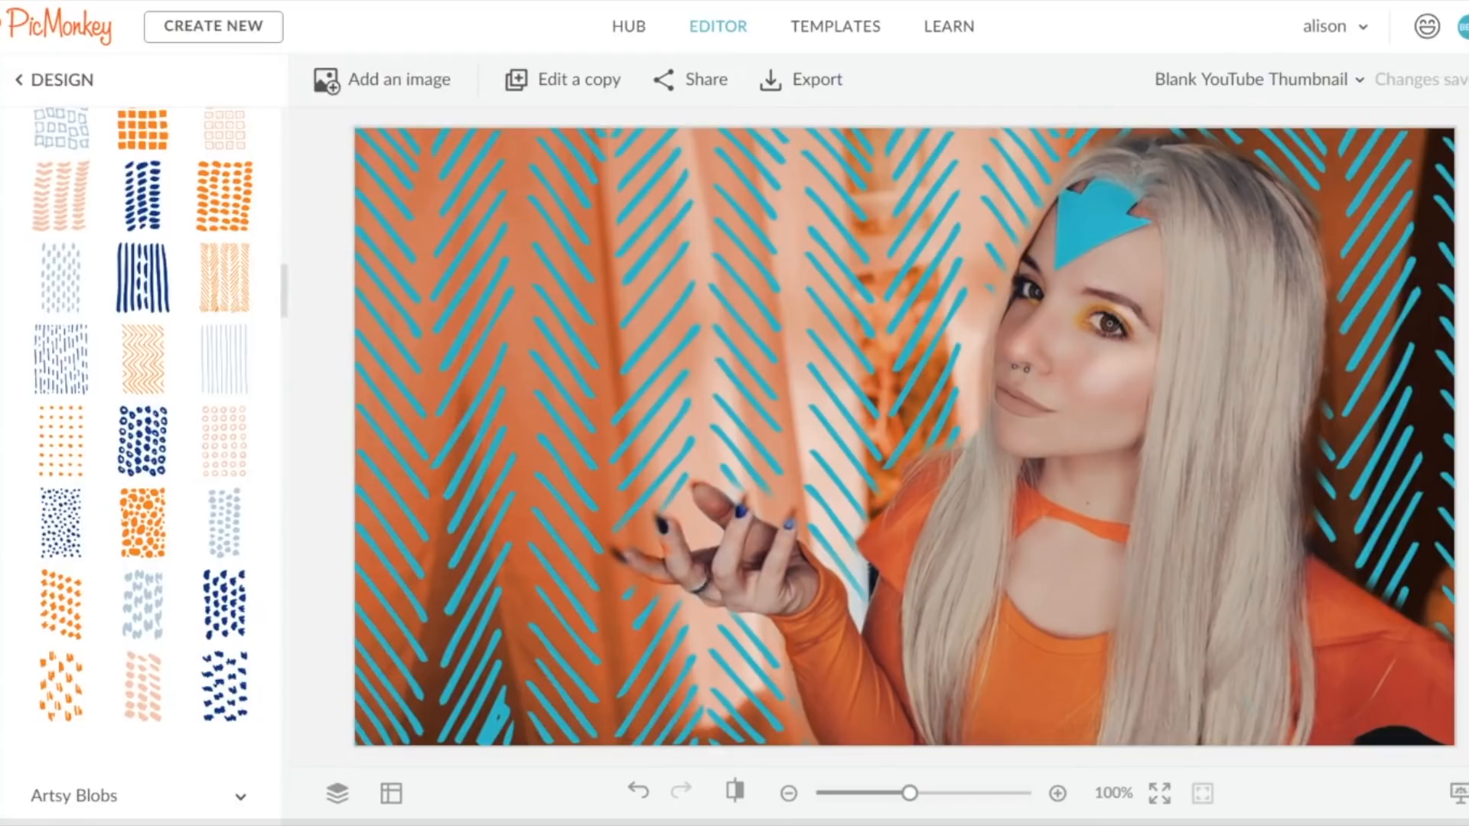
pyautogui.click(446, 315)
pyautogui.moveTo(297, 260)
pyautogui.mouseDown()
pyautogui.moveTo(377, 262)
pyautogui.moveTo(238, 261)
pyautogui.mouseUp()
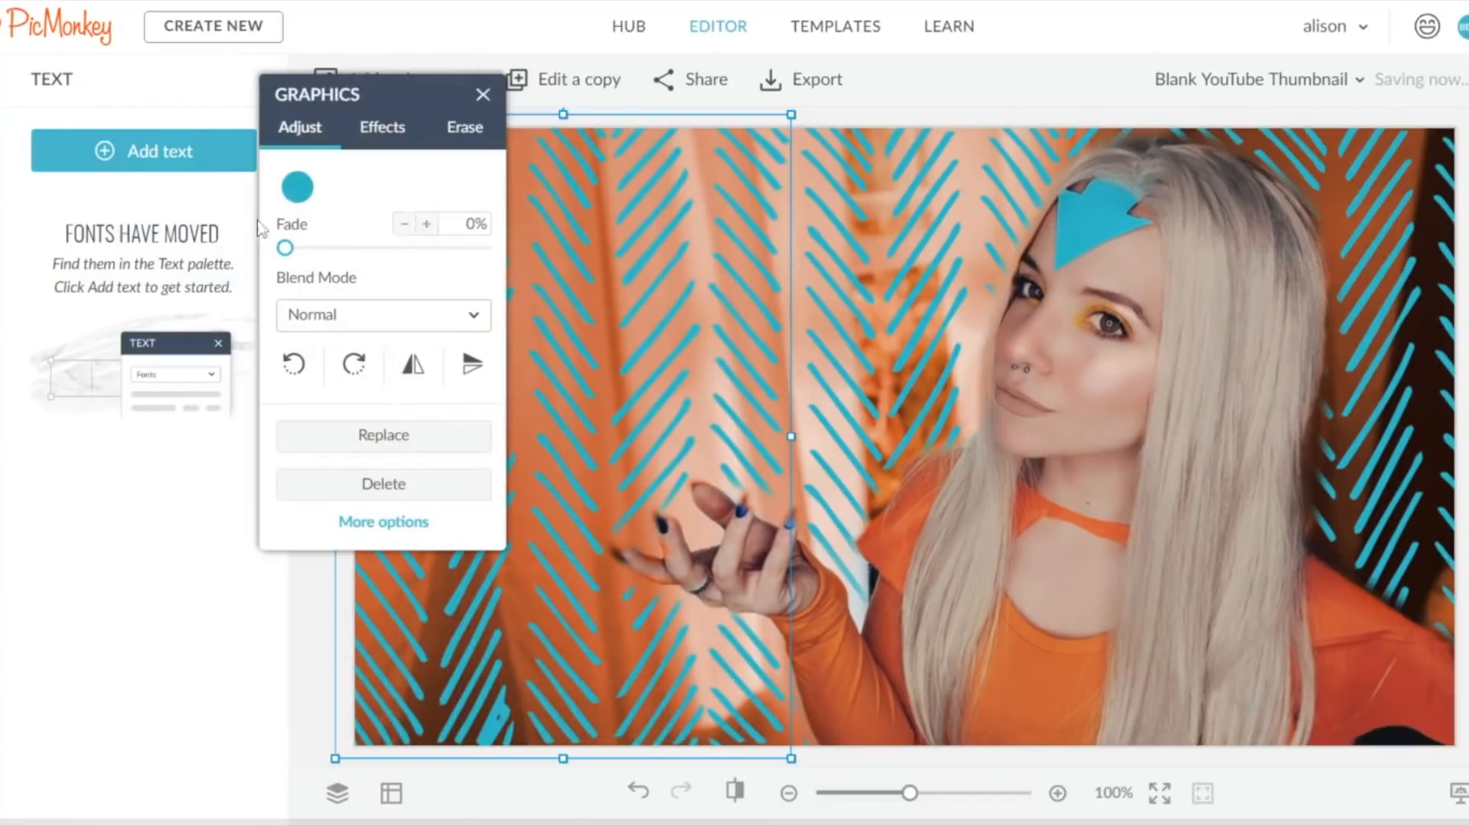
pyautogui.click(481, 95)
# Add a white text layer reading "books" and place it in the photo's upper-left area above the hand.
pyautogui.click(167, 151)
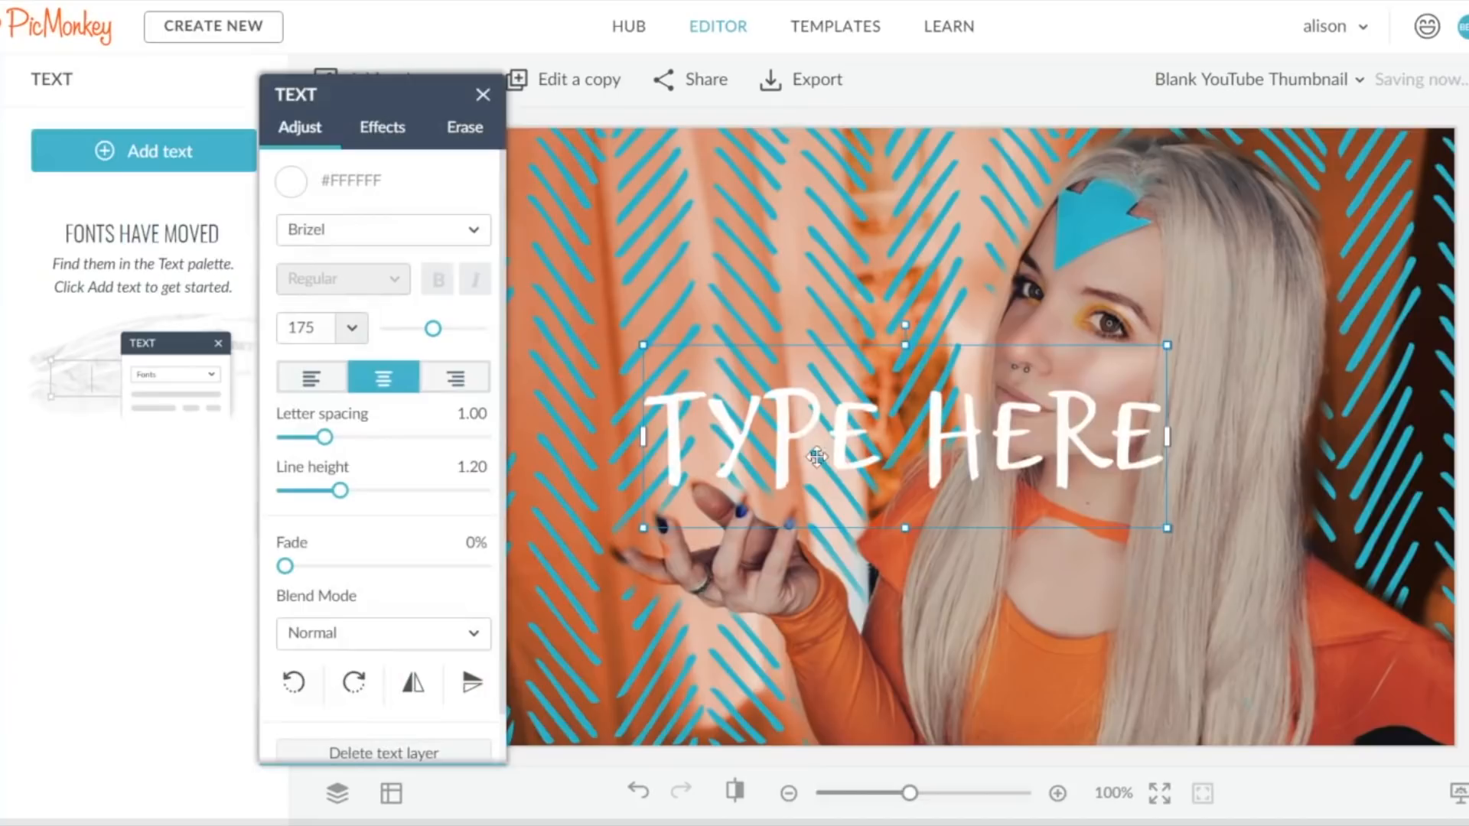
pyautogui.press('BackSpace')
pyautogui.write('BOOKS')
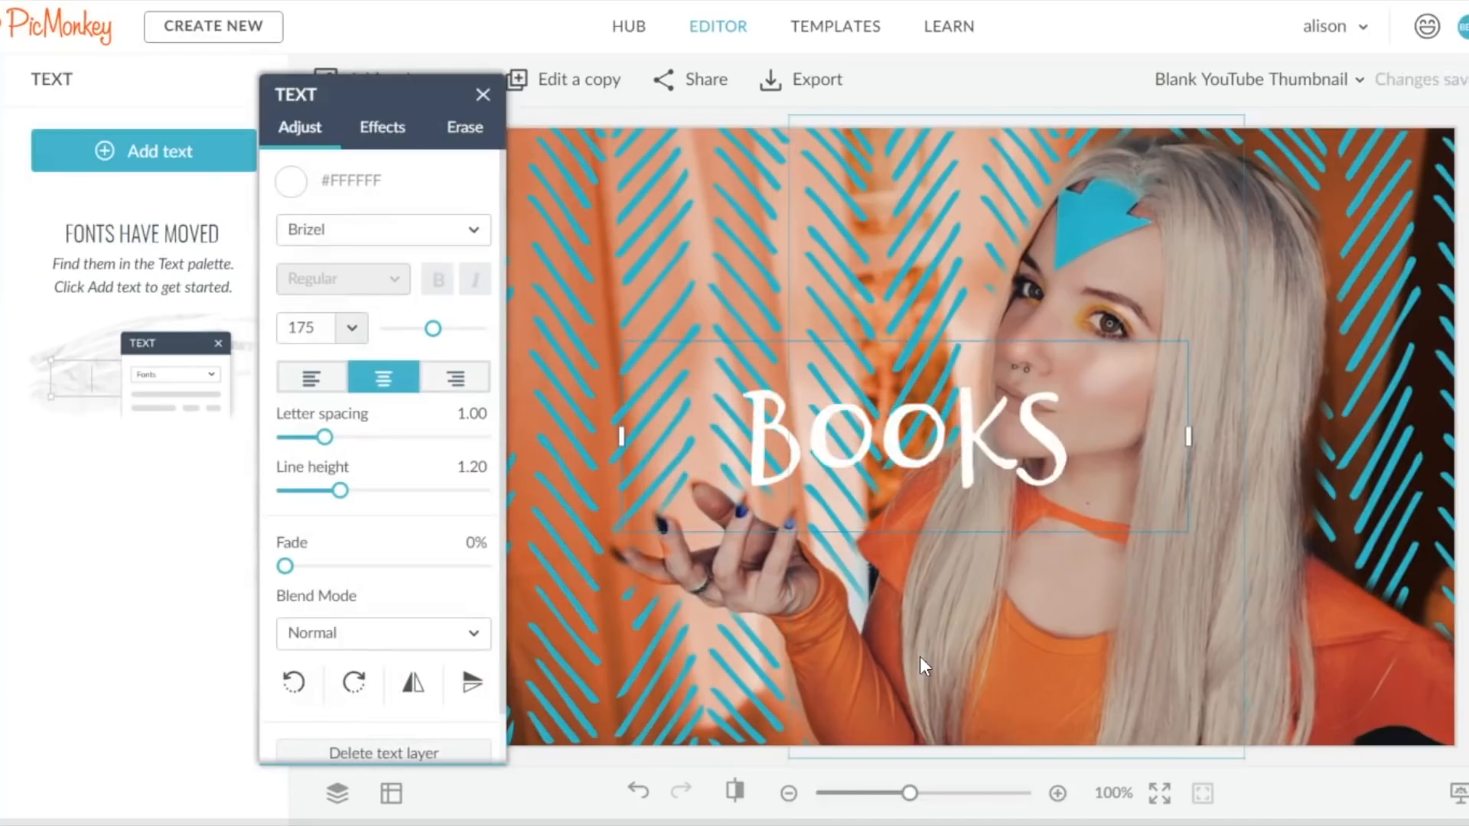
pyautogui.moveTo(902, 444); pyautogui.dragTo(647, 253)
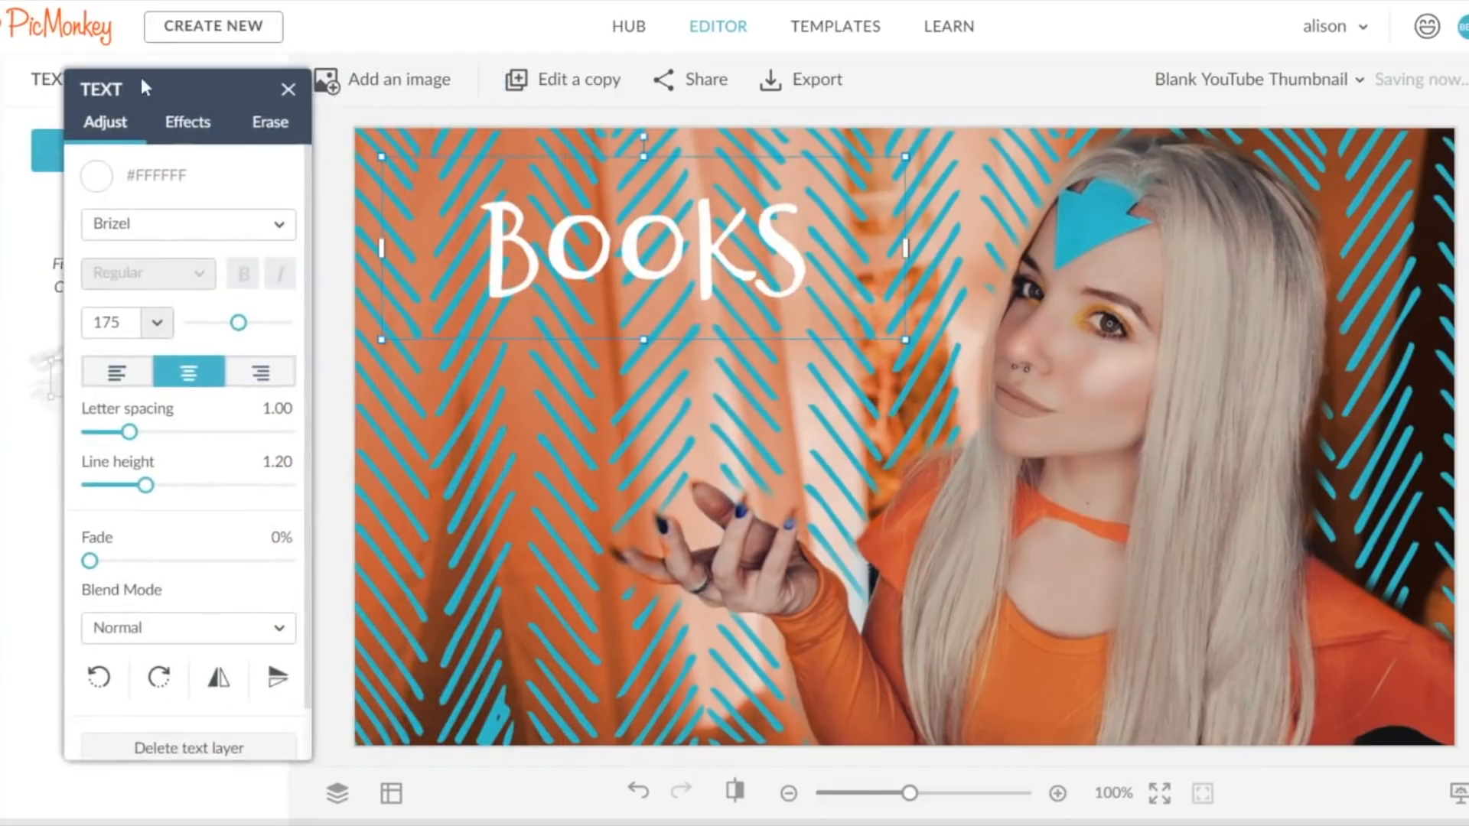
# Try the Code Pro Bold font on the "books" text.
pyautogui.click(153, 232)
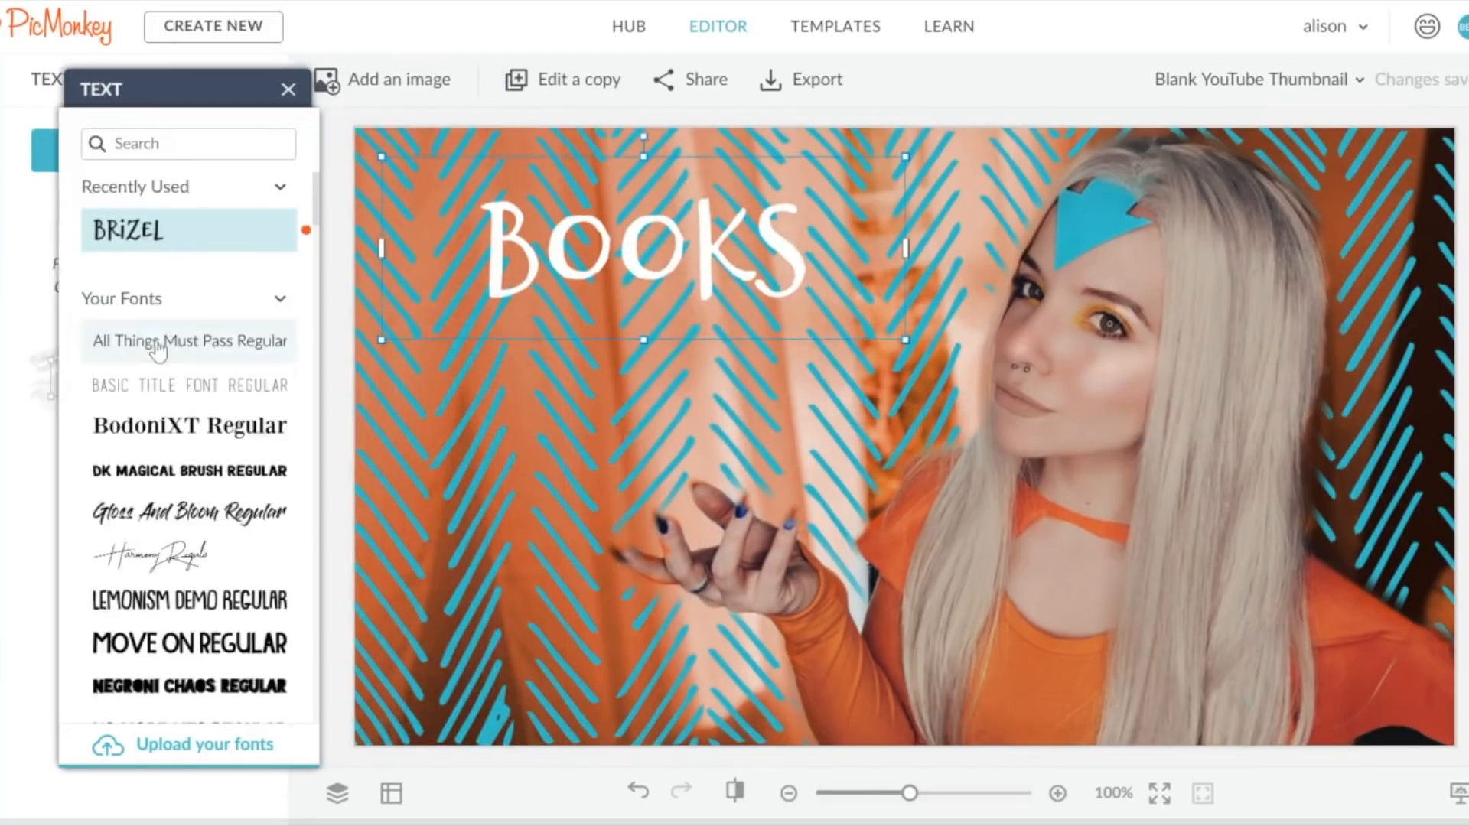
pyautogui.scroll(-5, 191, 360)
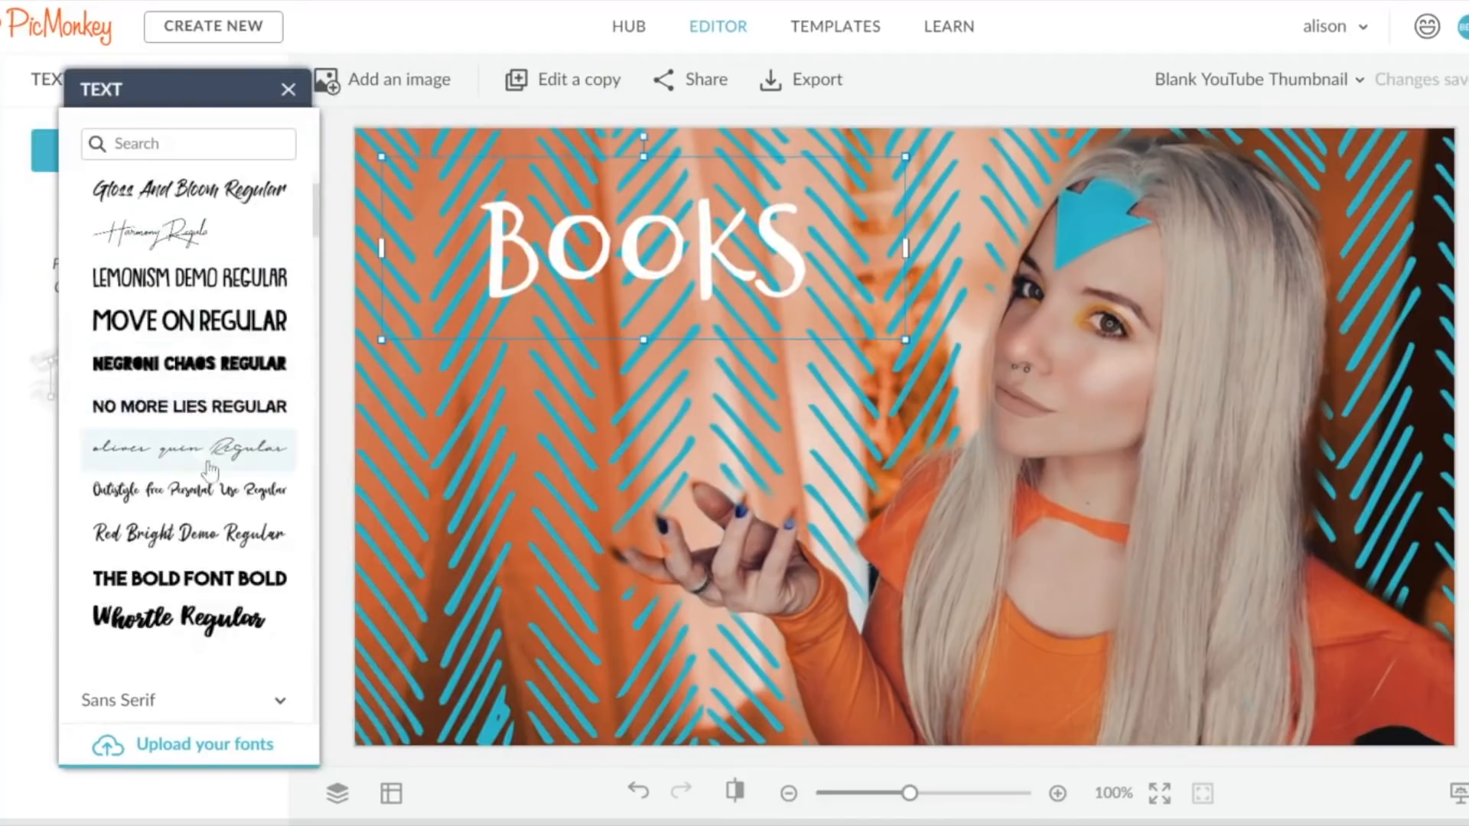
pyautogui.scroll(-10, 207, 474)
pyautogui.scroll(-2, 224, 484)
pyautogui.scroll(1, 224, 484)
pyautogui.scroll(-1, 226, 484)
pyautogui.scroll(1, 227, 485)
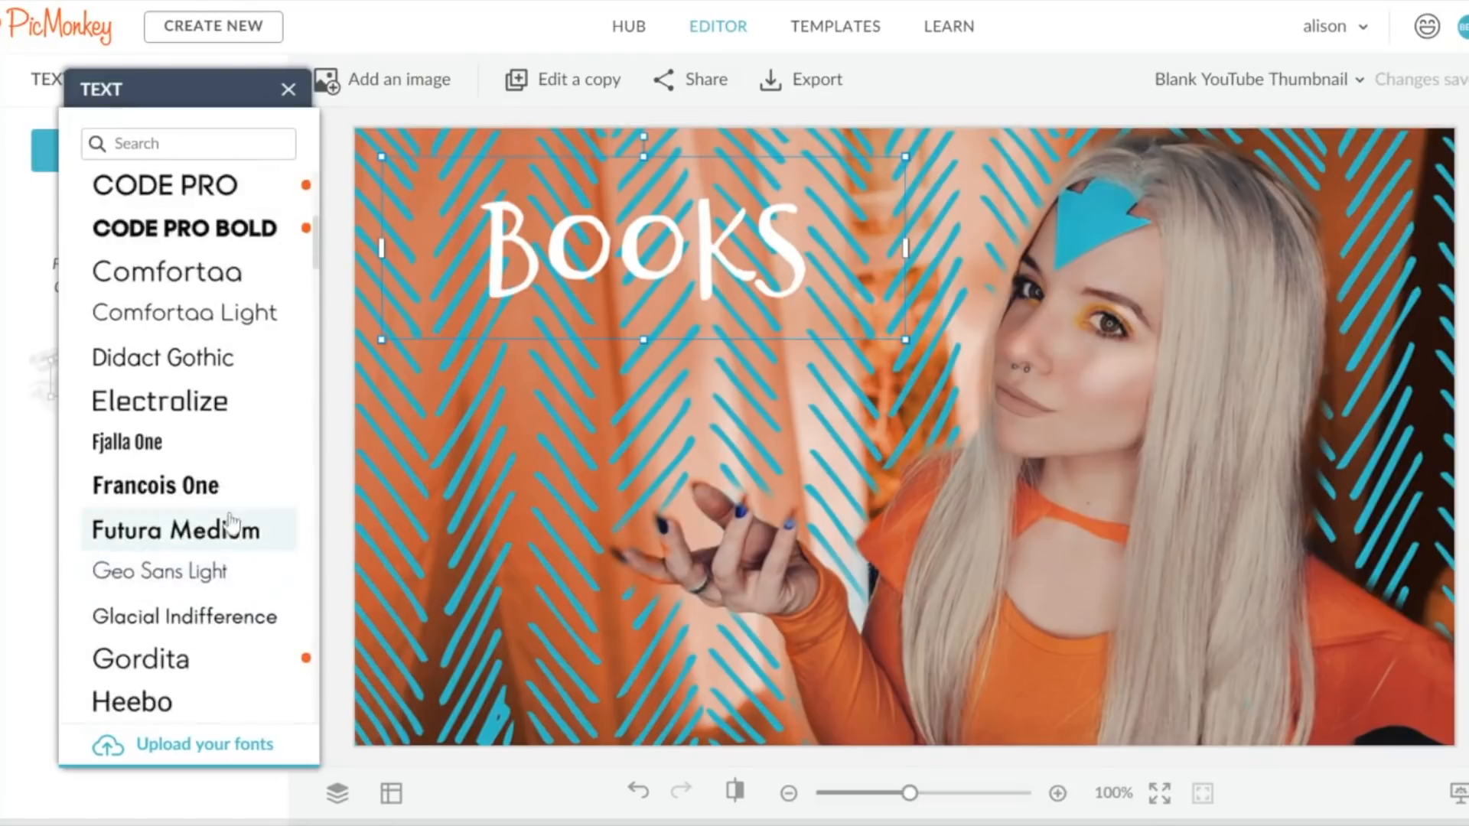
pyautogui.click(221, 228)
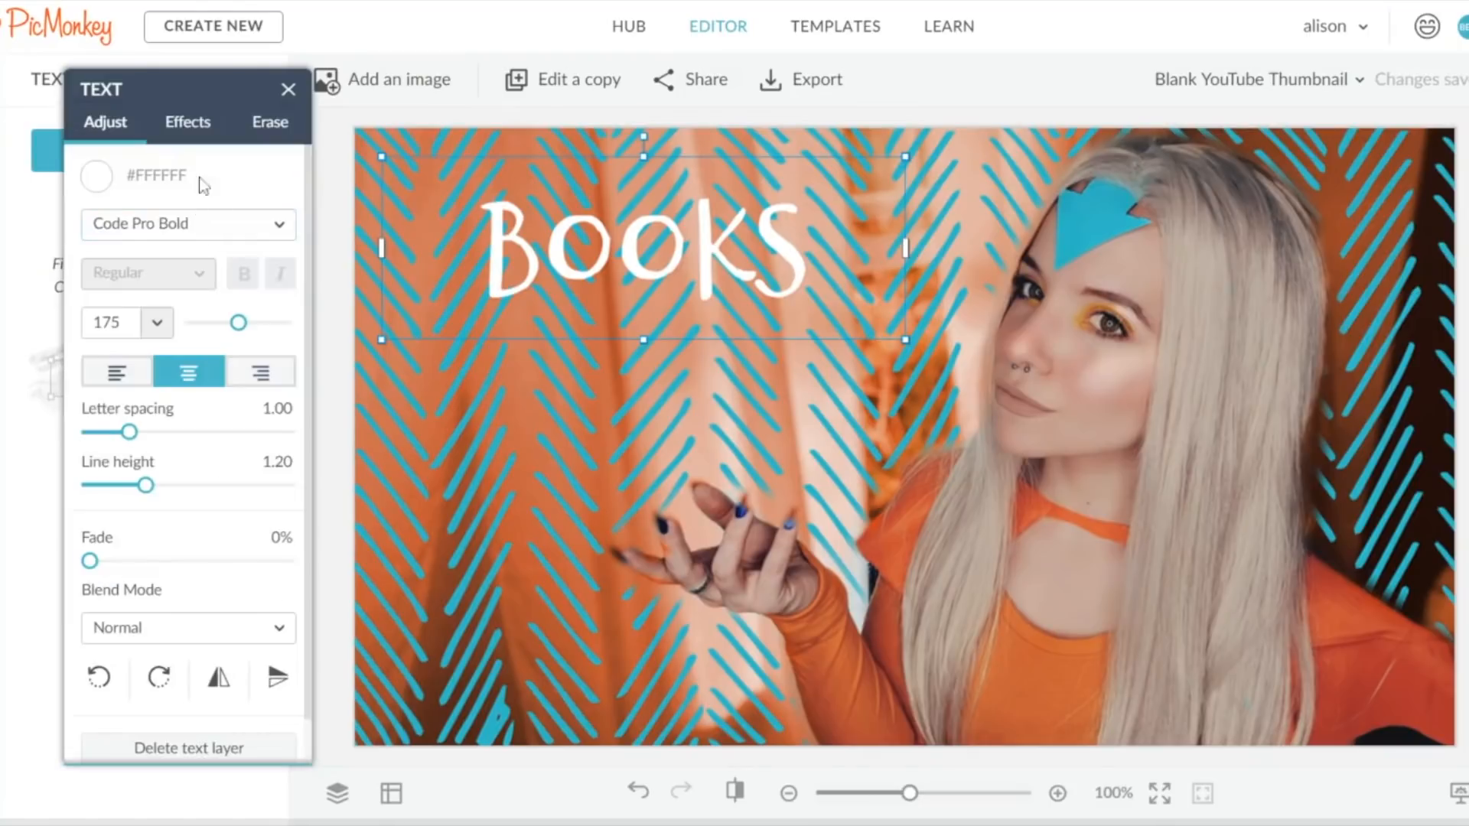
# Change the font of the "books" text to League Spartan.
pyautogui.click(207, 229)
pyautogui.scroll(-1, 248, 474)
pyautogui.scroll(-6, 249, 476)
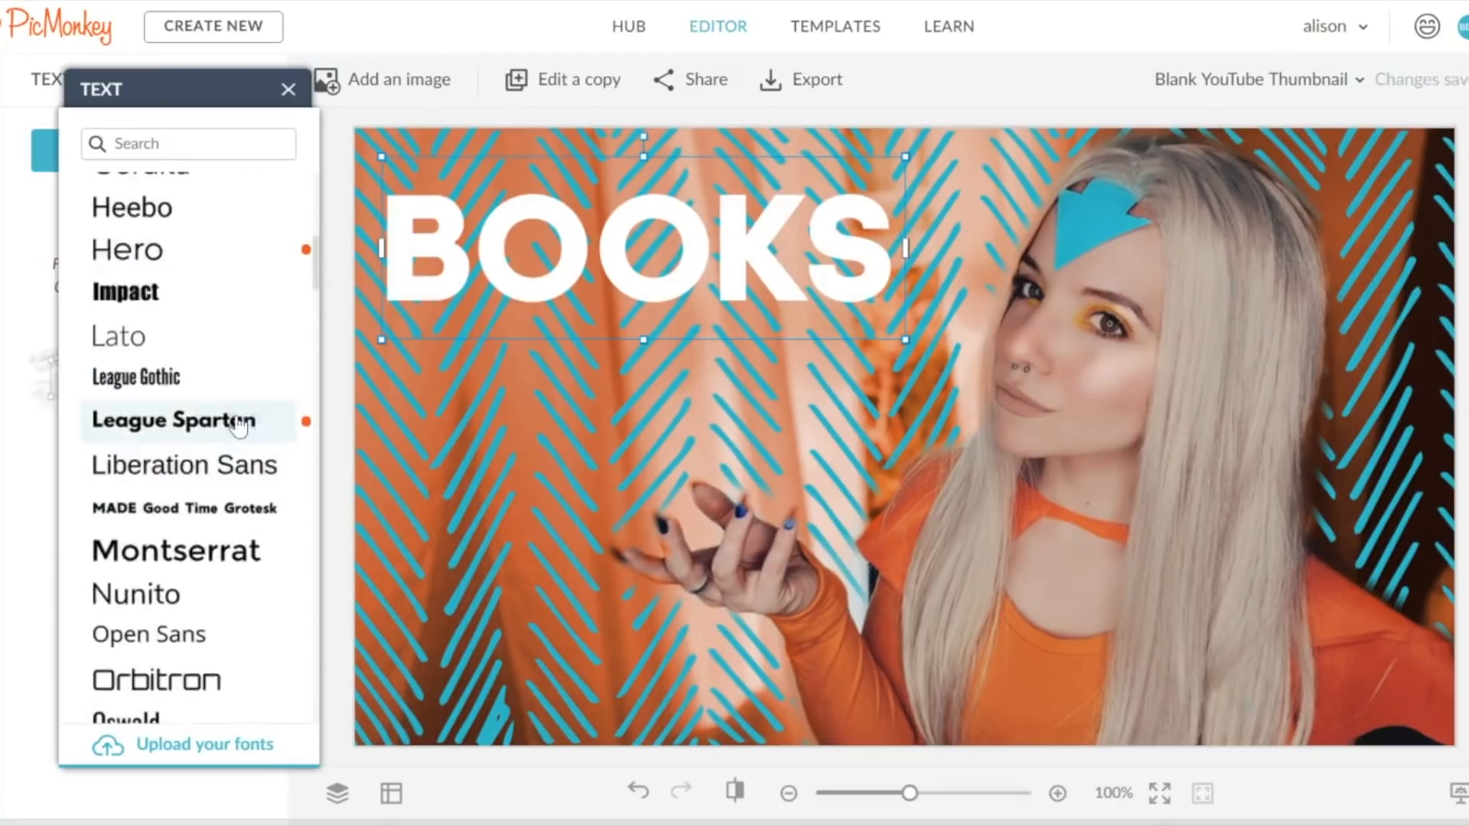
pyautogui.click(240, 425)
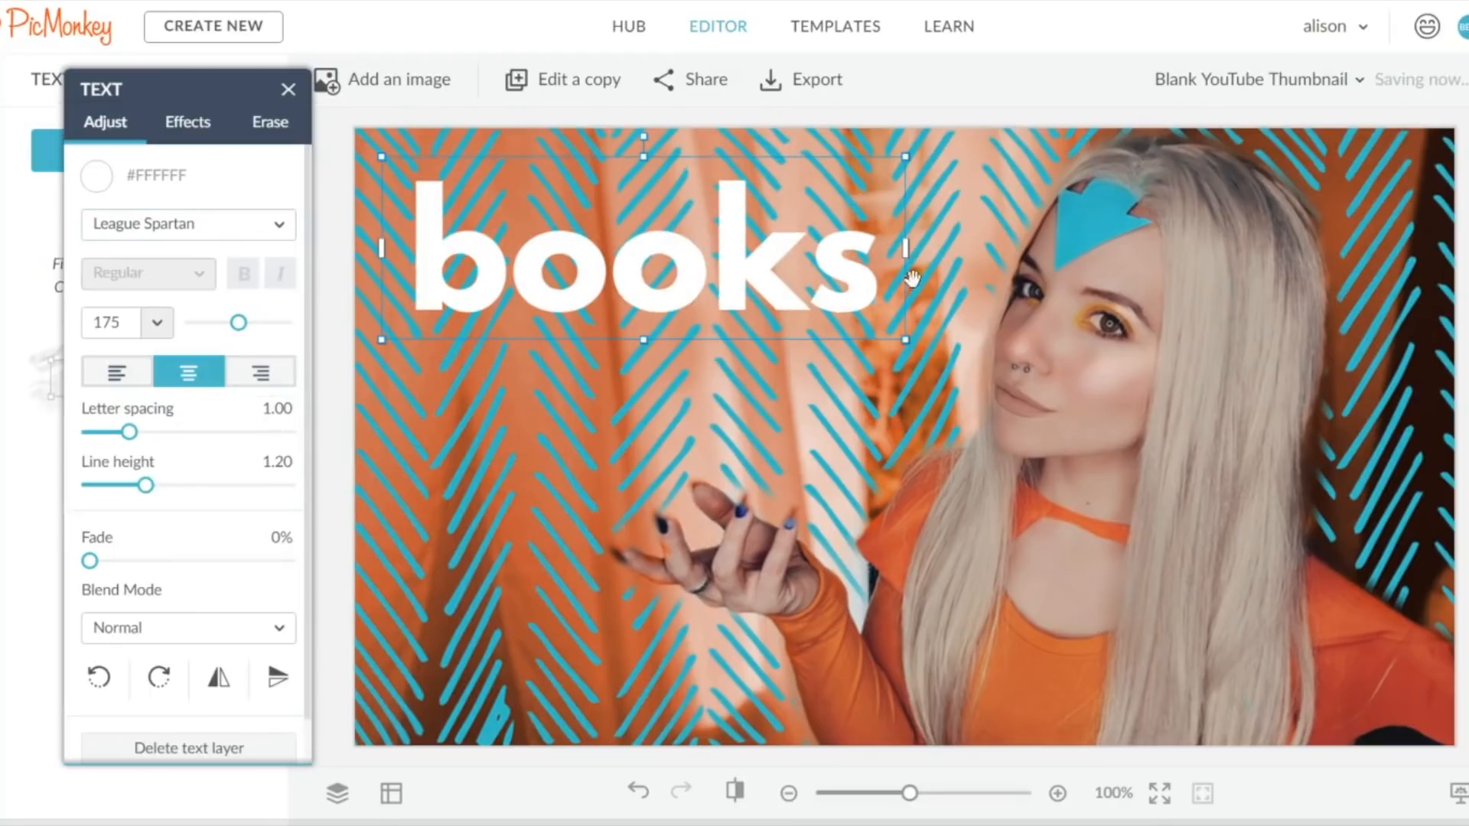
# Retype the title in capitals as "BOOKS" and widen and slightly scale its box so the word fits on one line.
pyautogui.doubleClick(796, 263)
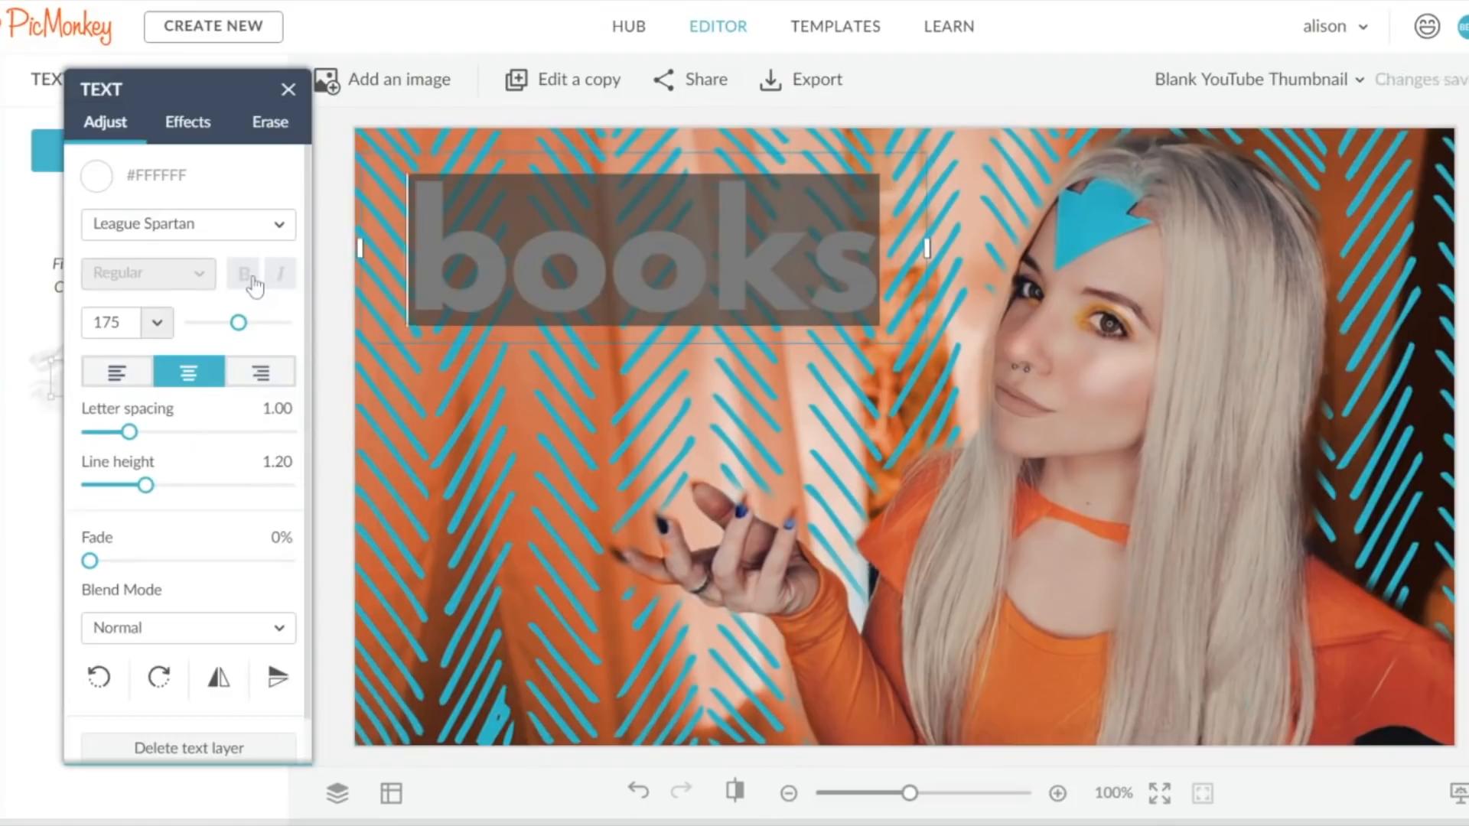
pyautogui.write('BI')
pyautogui.press('BackSpace')
pyautogui.write('OOKS')
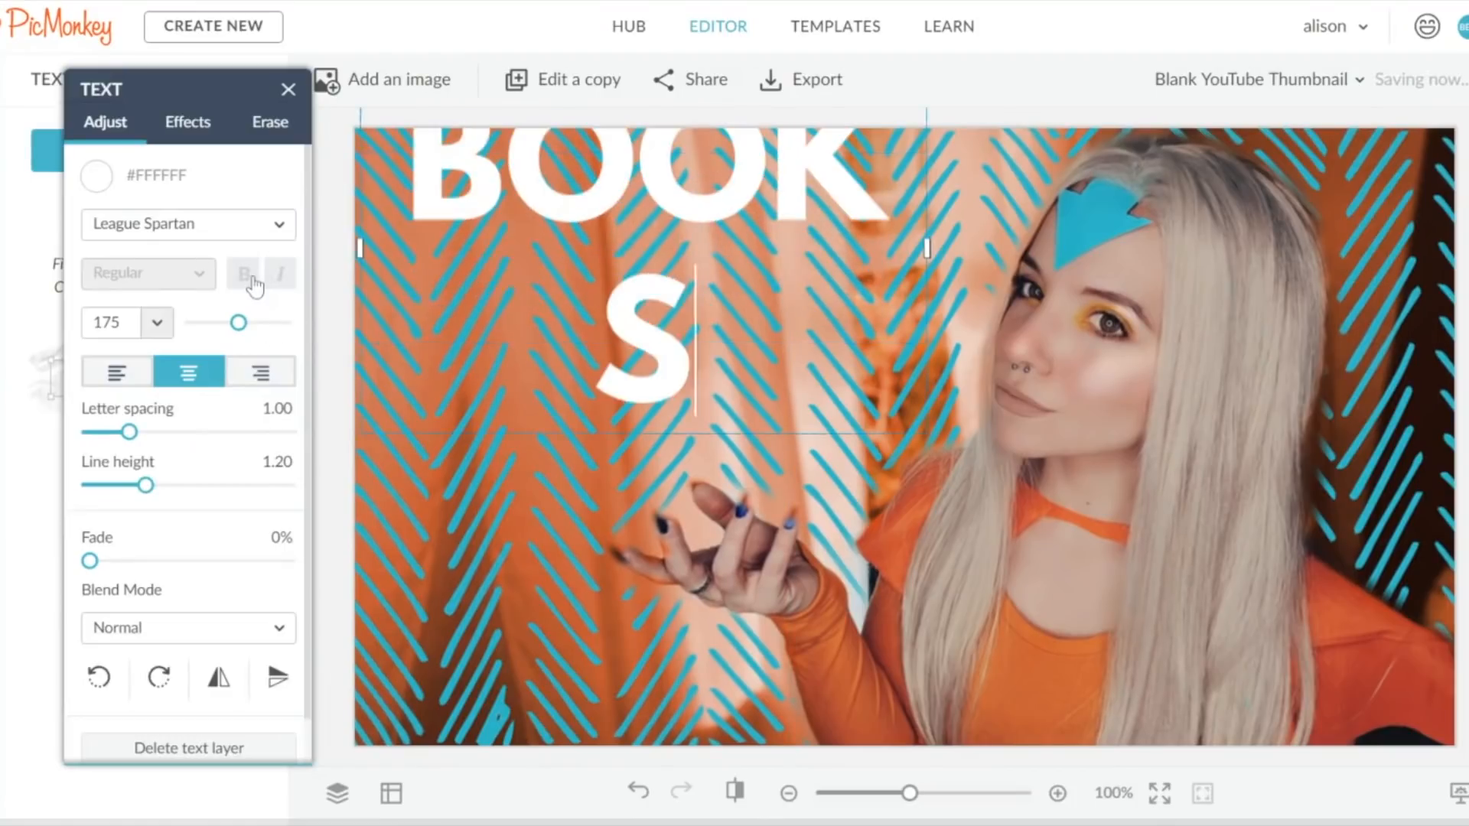
pyautogui.click(499, 464)
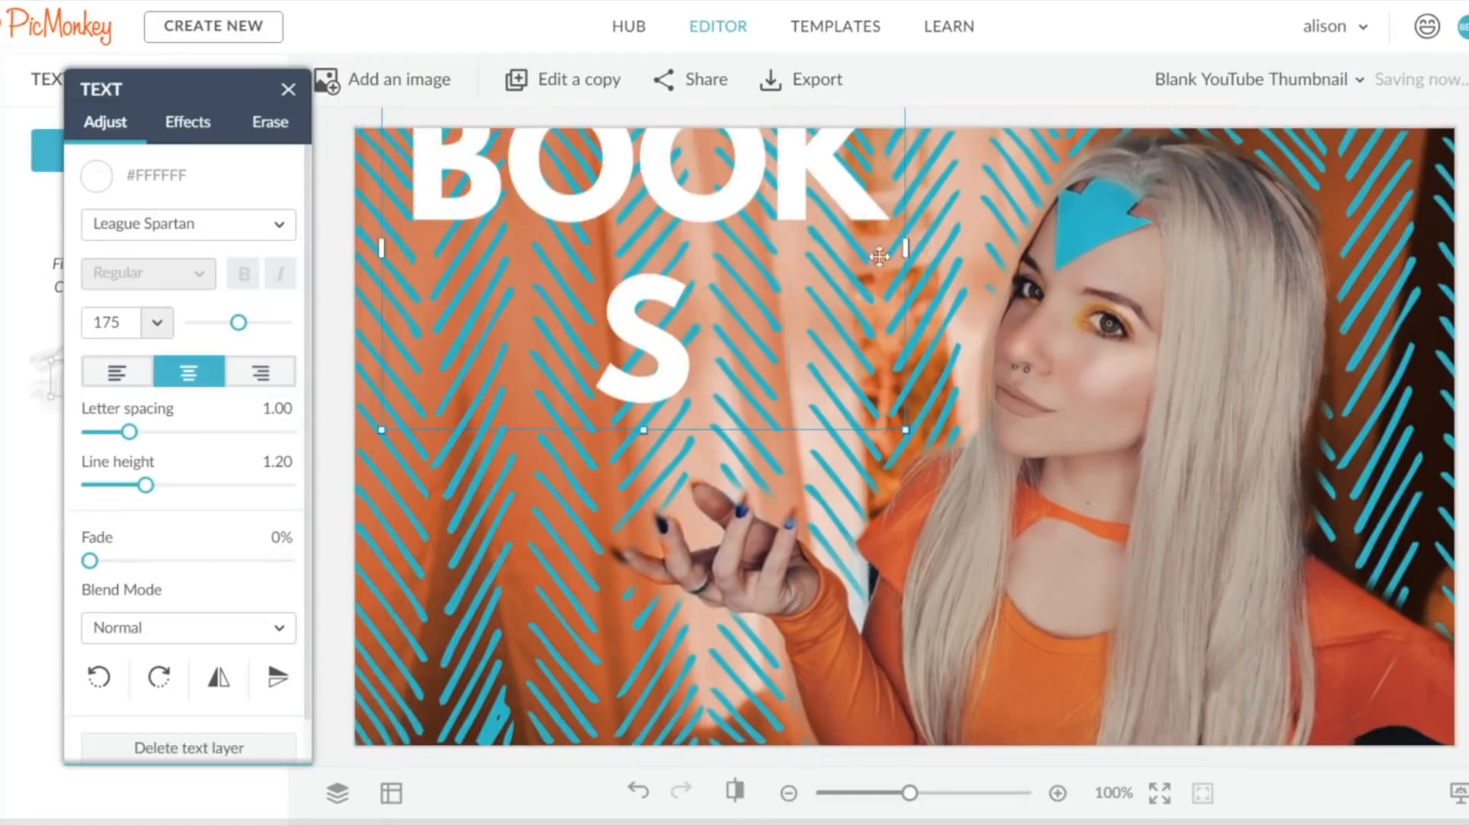
pyautogui.moveTo(906, 247); pyautogui.dragTo(973, 250)
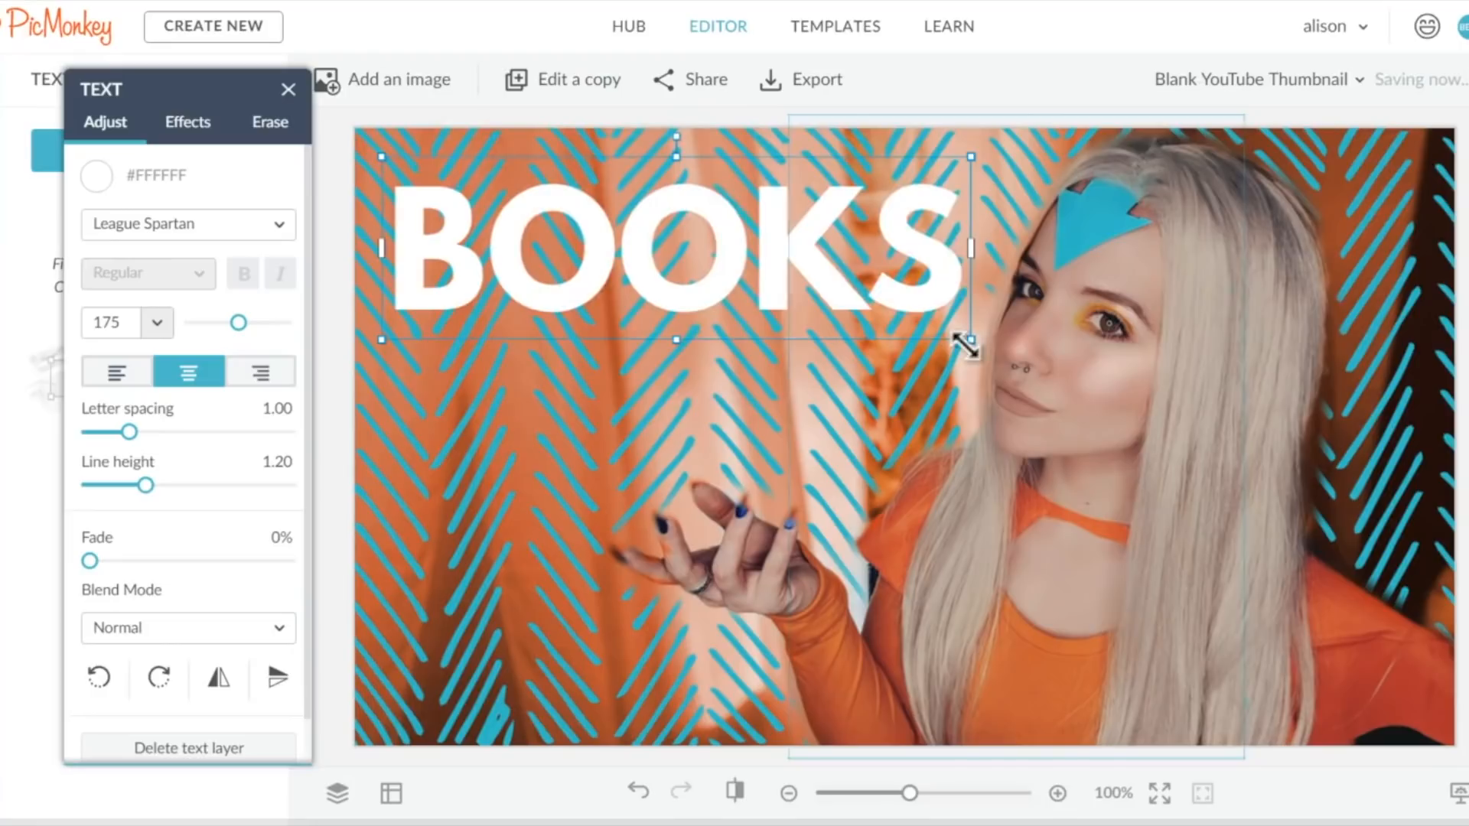
pyautogui.moveTo(967, 345); pyautogui.dragTo(955, 336)
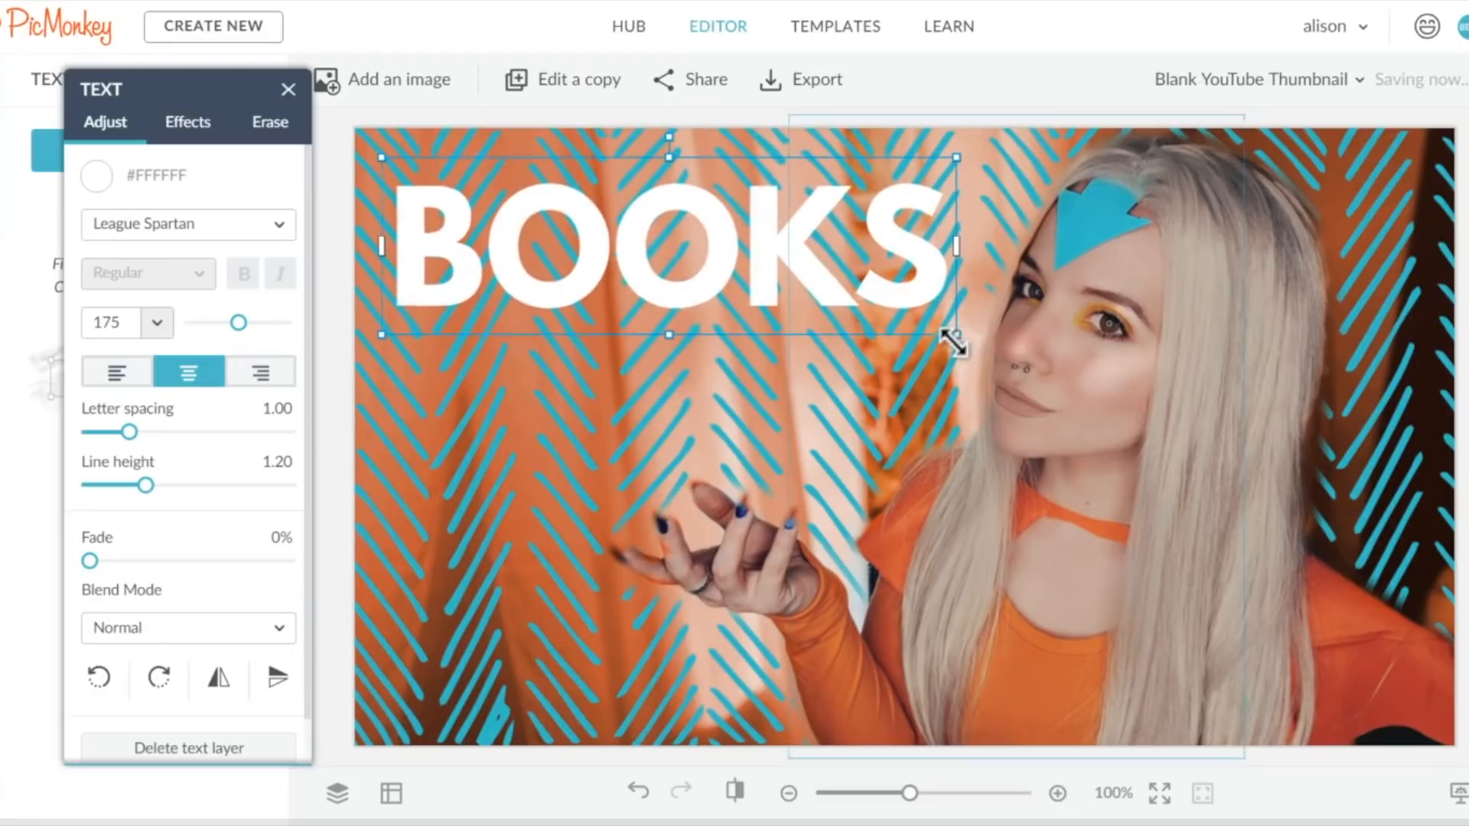
# Give the BOOKS text a black drop shadow with distance 0, horizontal and vertical blur 10, intensity 100% and fade 0%.
pyautogui.click(199, 130)
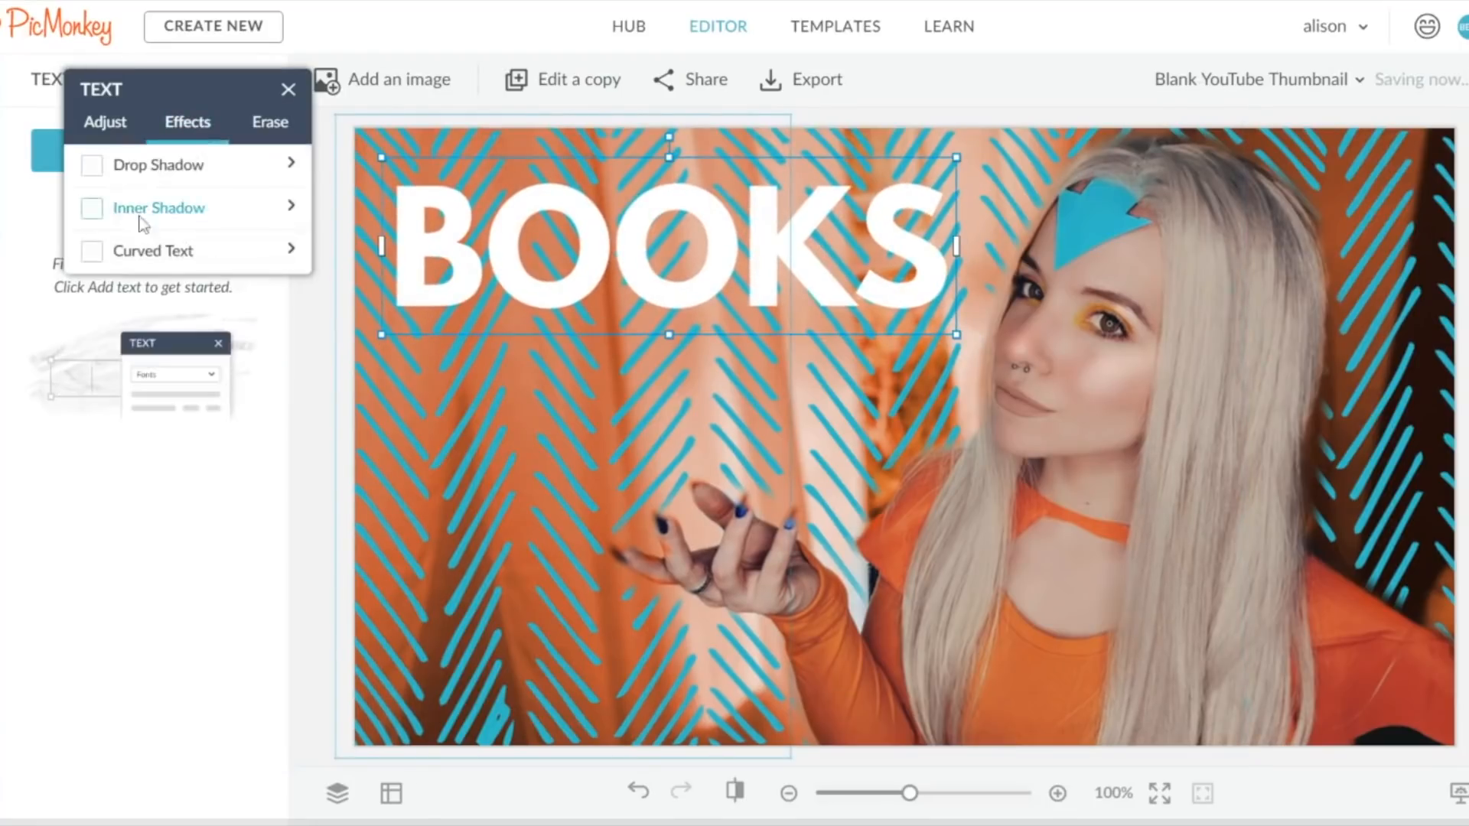
pyautogui.click(95, 174)
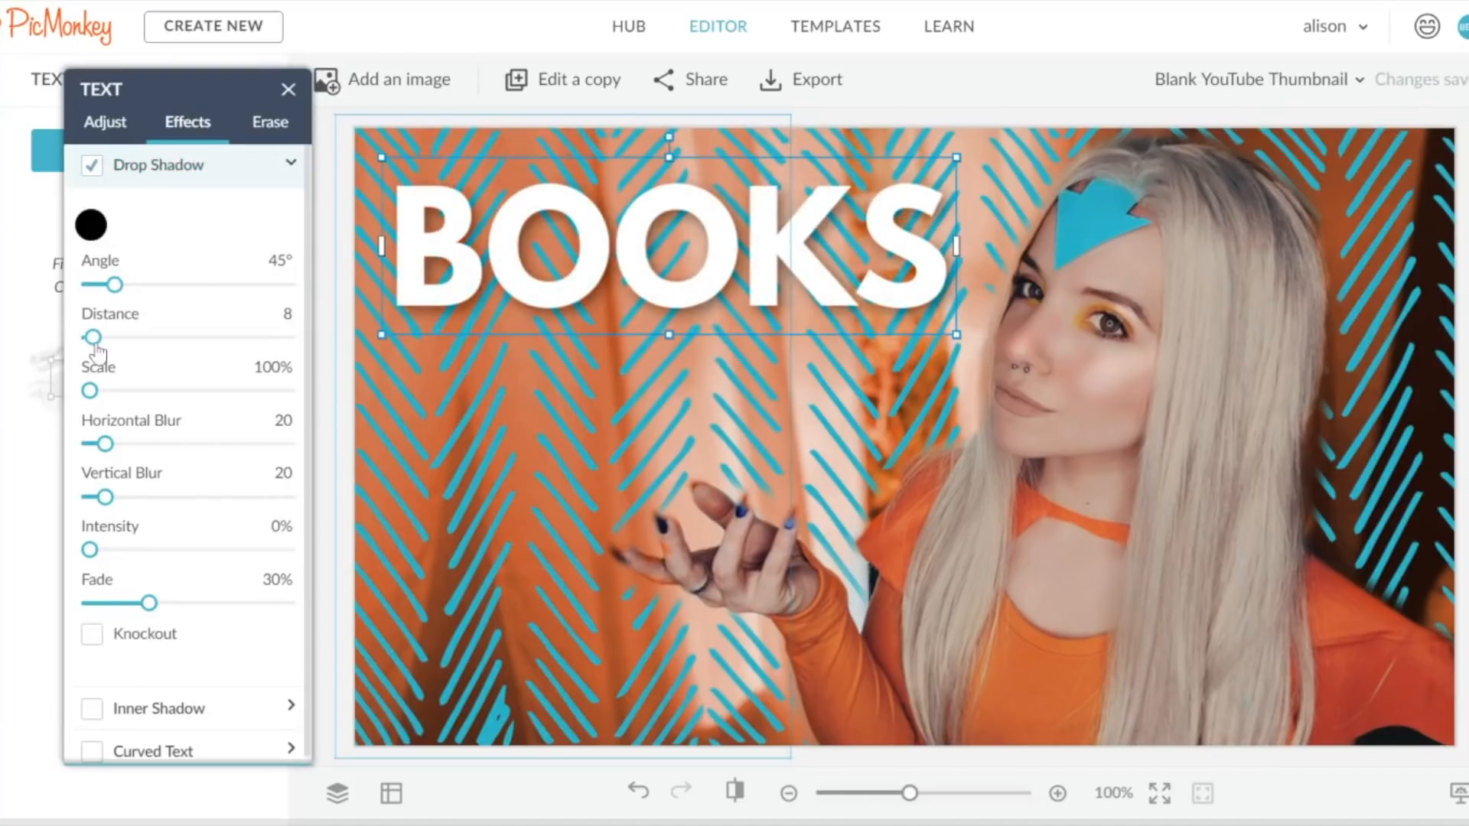
pyautogui.moveTo(97, 346); pyautogui.dragTo(63, 352)
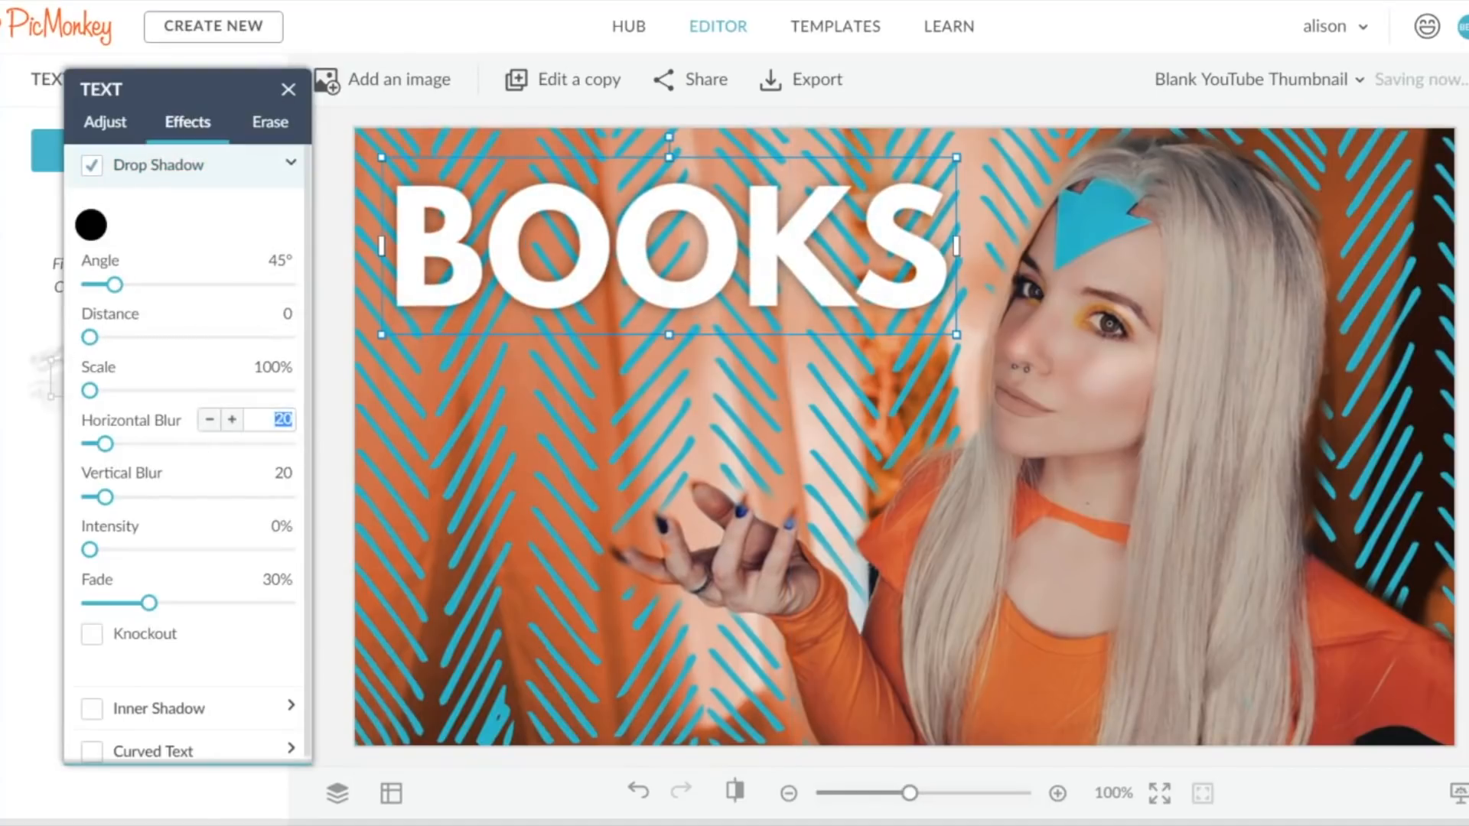
pyautogui.write('1010')
pyautogui.moveTo(272, 567); pyautogui.dragTo(316, 554)
pyautogui.moveTo(118, 608); pyautogui.dragTo(68, 603)
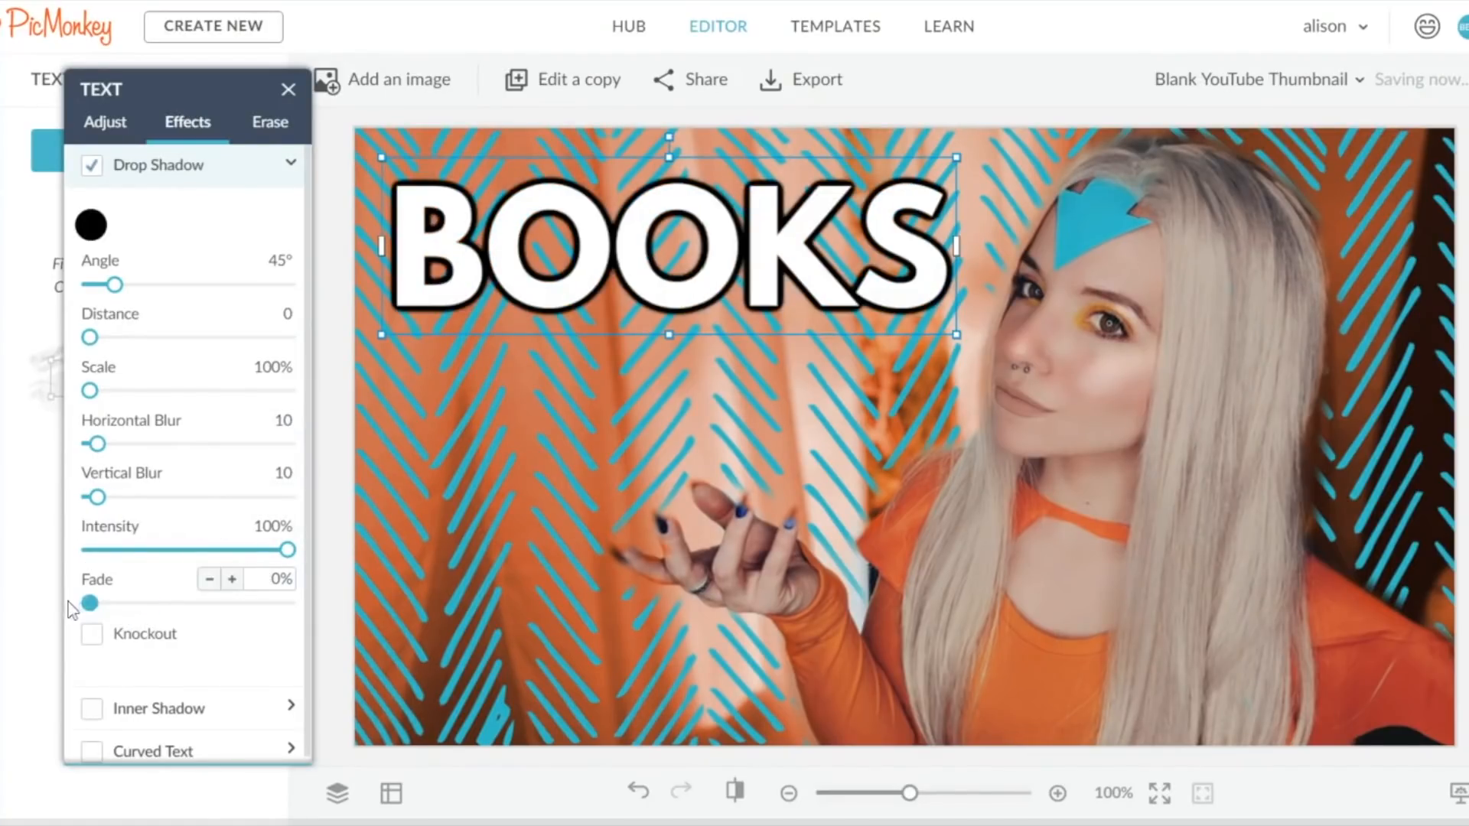
pyautogui.click(767, 438)
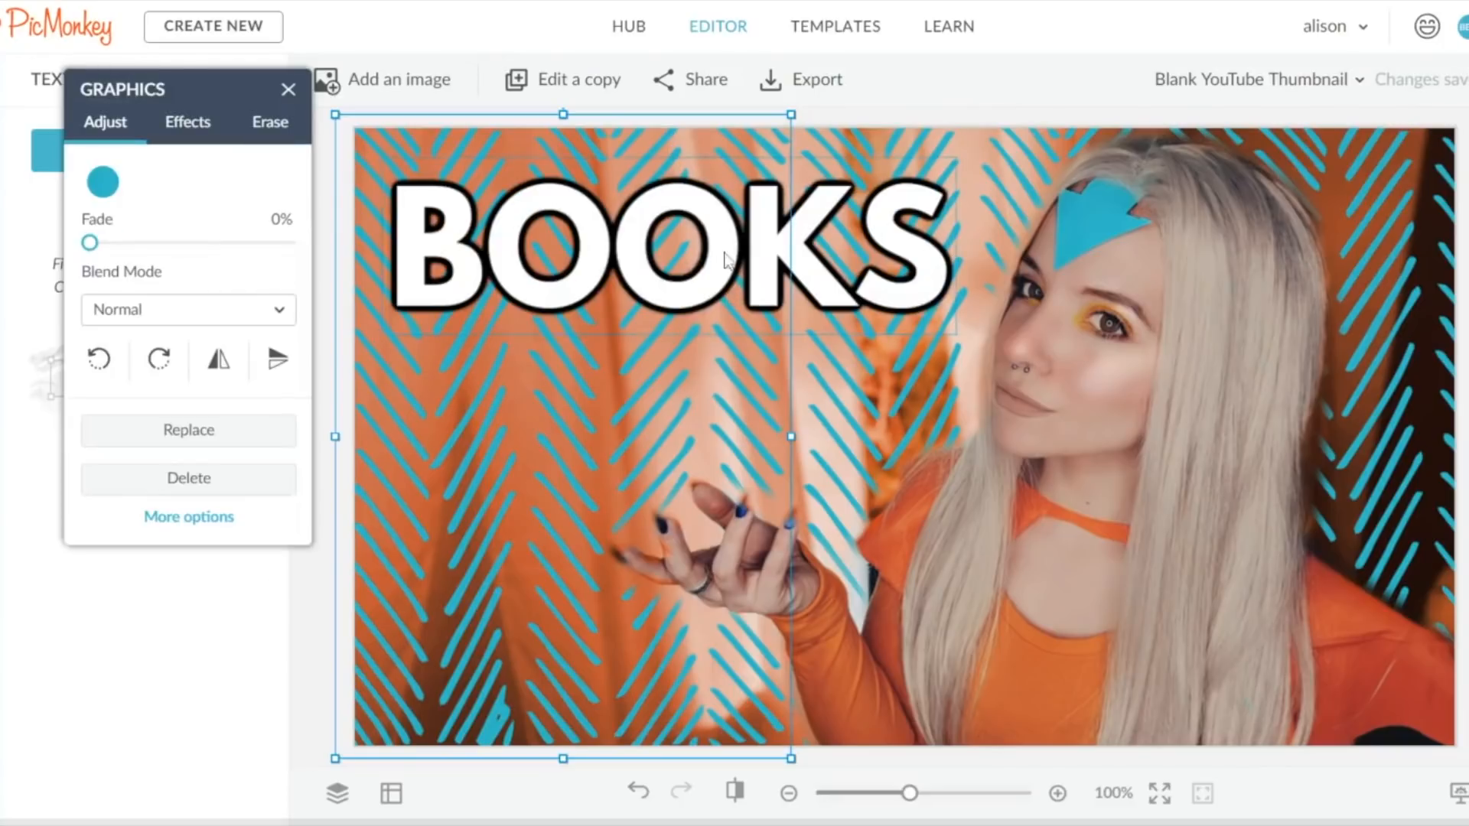
# Duplicate the BOOKS text layer and colour the copy black (#000000).
pyautogui.click(865, 286)
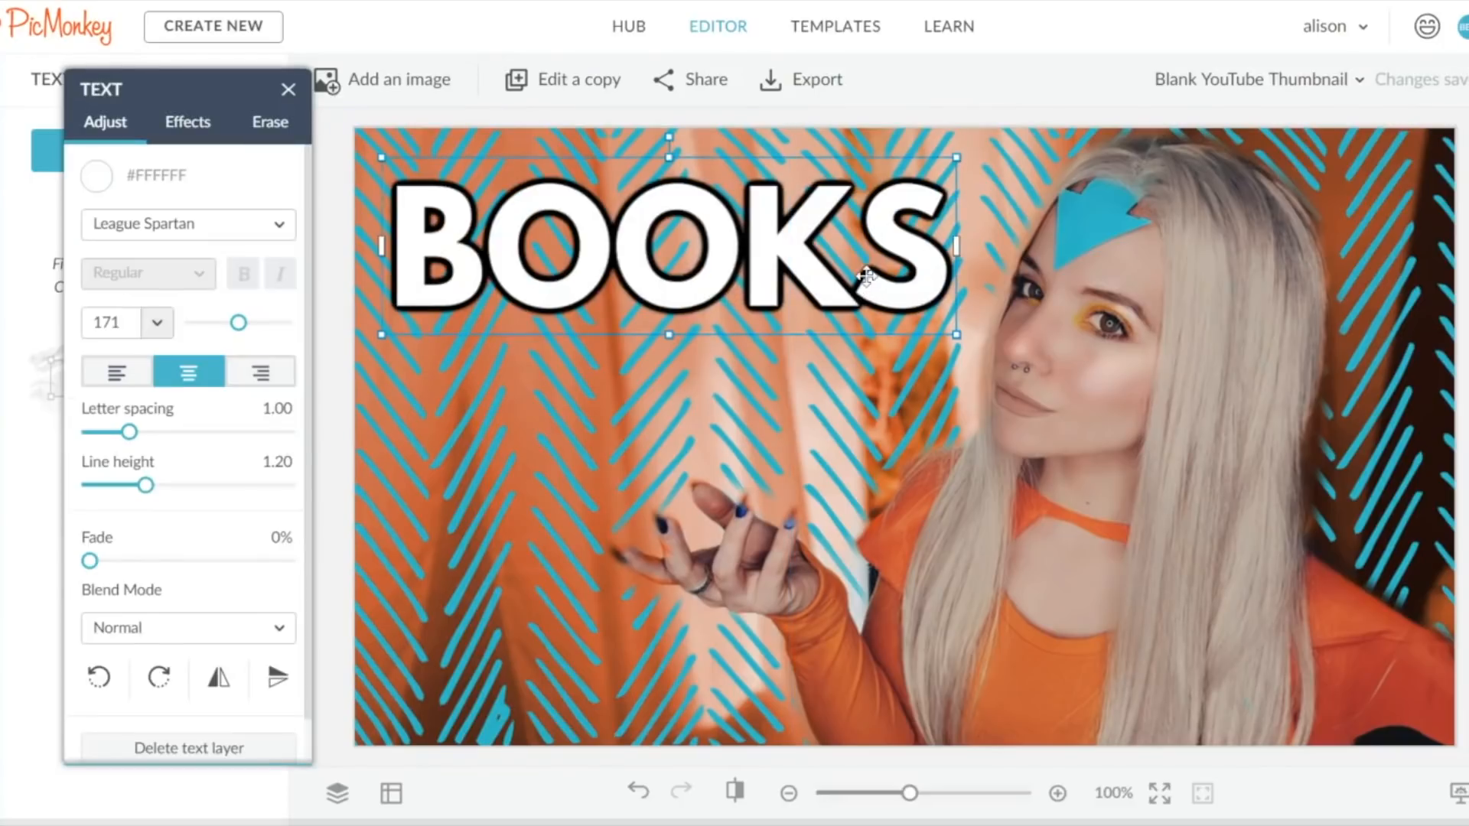
pyautogui.rightClick(868, 281)
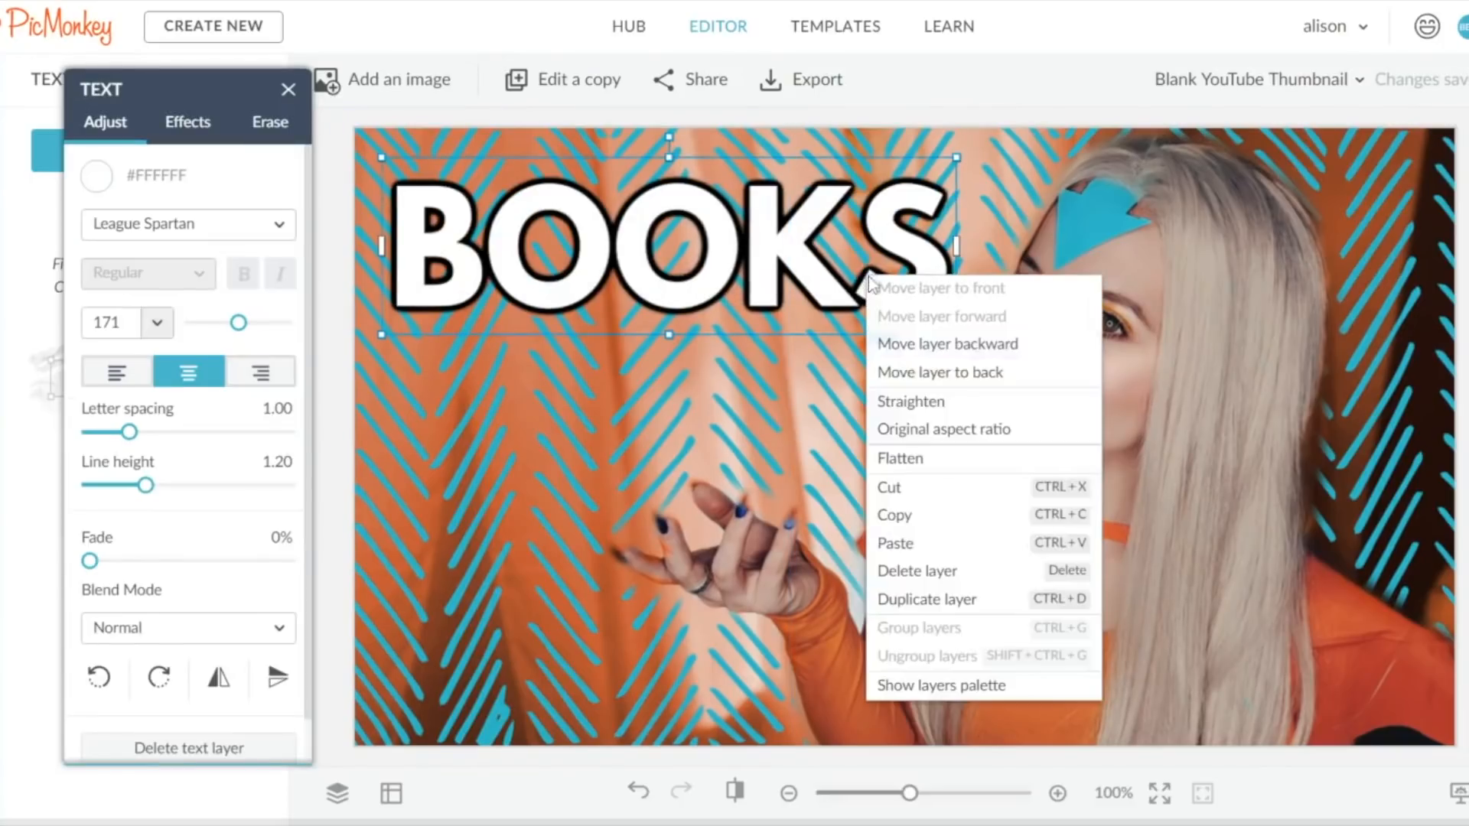
pyautogui.click(937, 599)
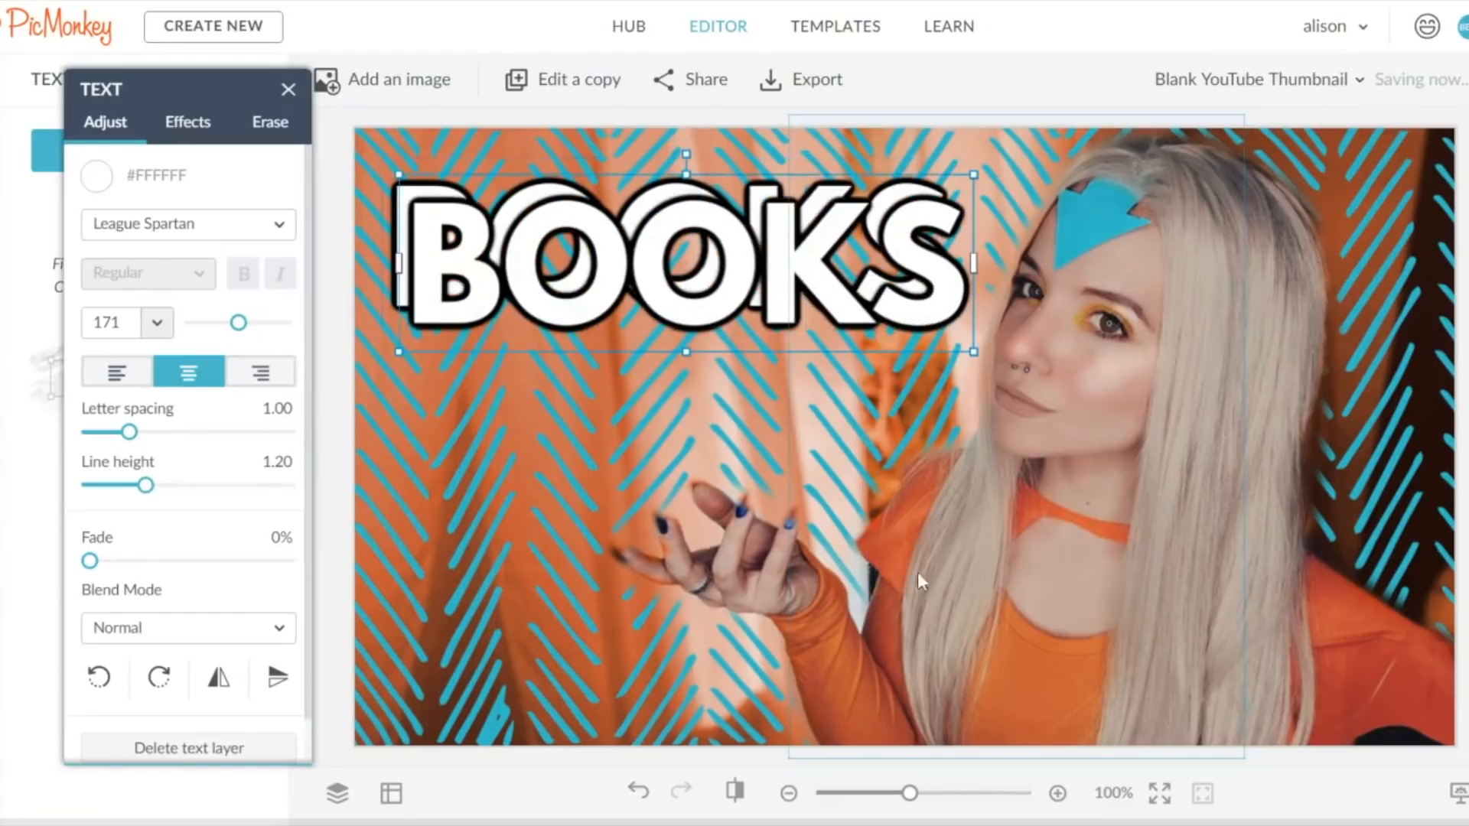
pyautogui.click(110, 183)
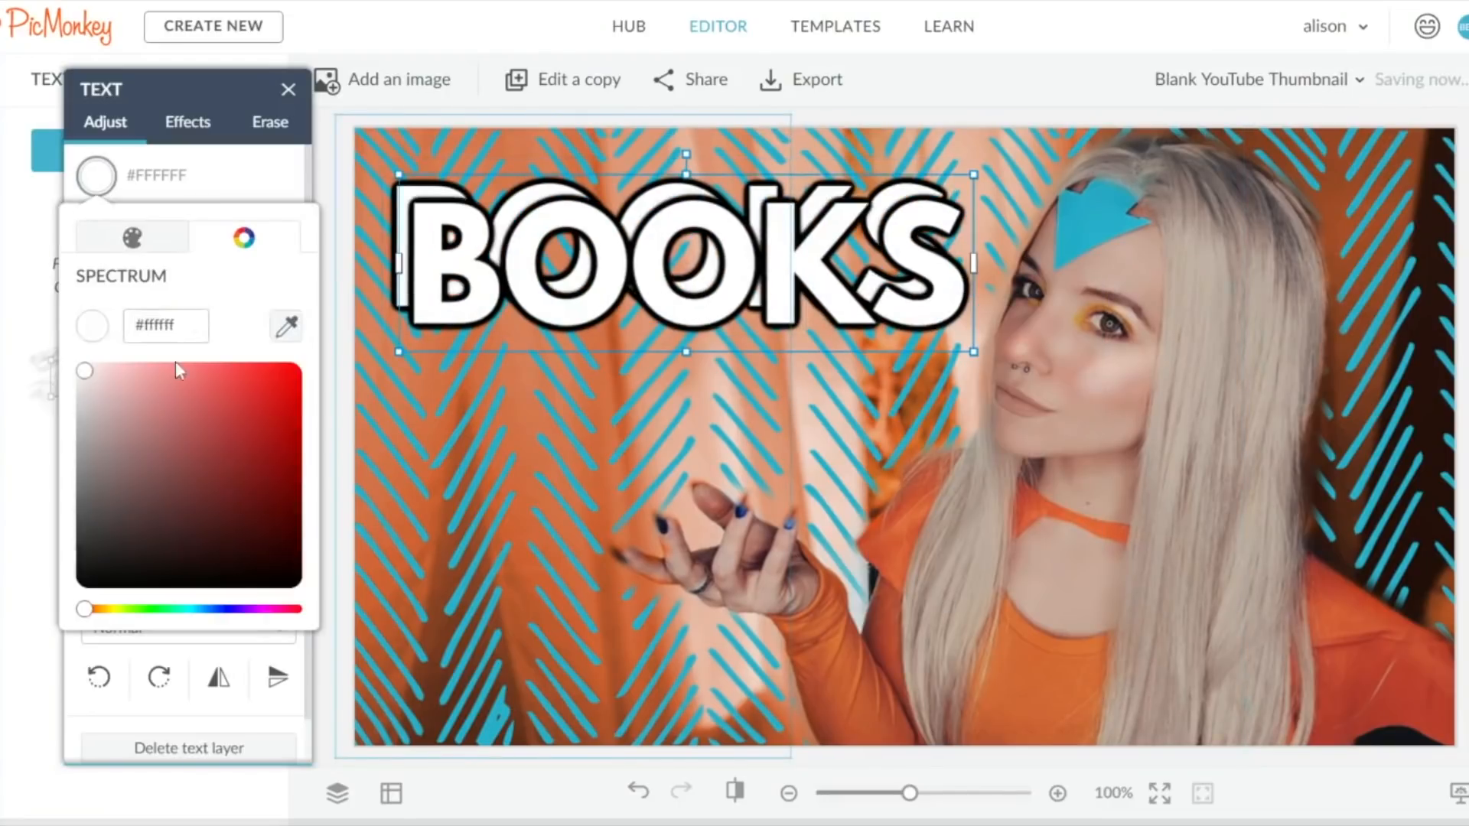
pyautogui.moveTo(53, 569); pyautogui.dragTo(55, 600)
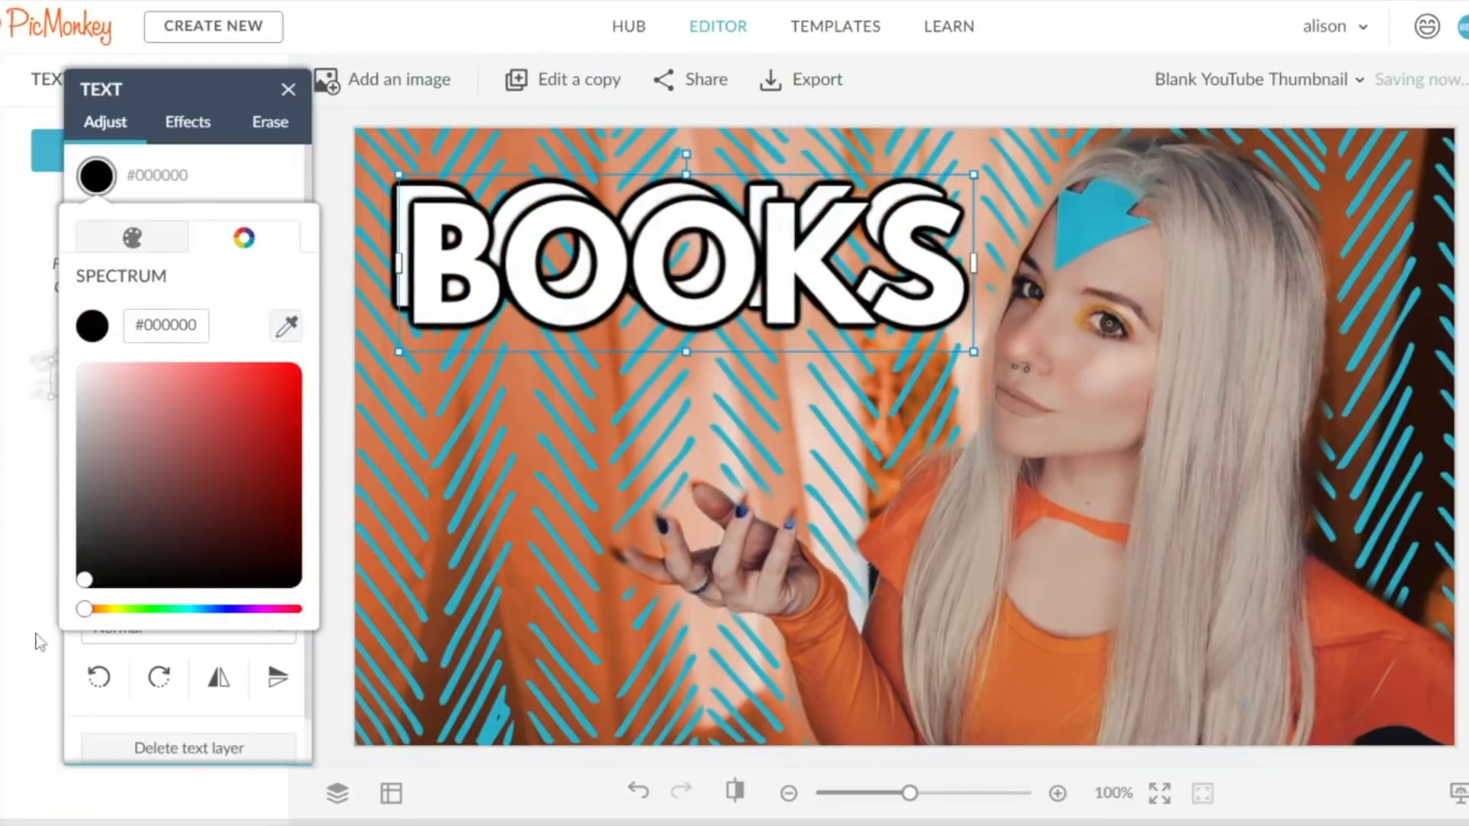
# Move the black BOOKS copy one layer down, behind the white text, and shift the layers palette clear of the title.
pyautogui.click(341, 800)
pyautogui.click(339, 796)
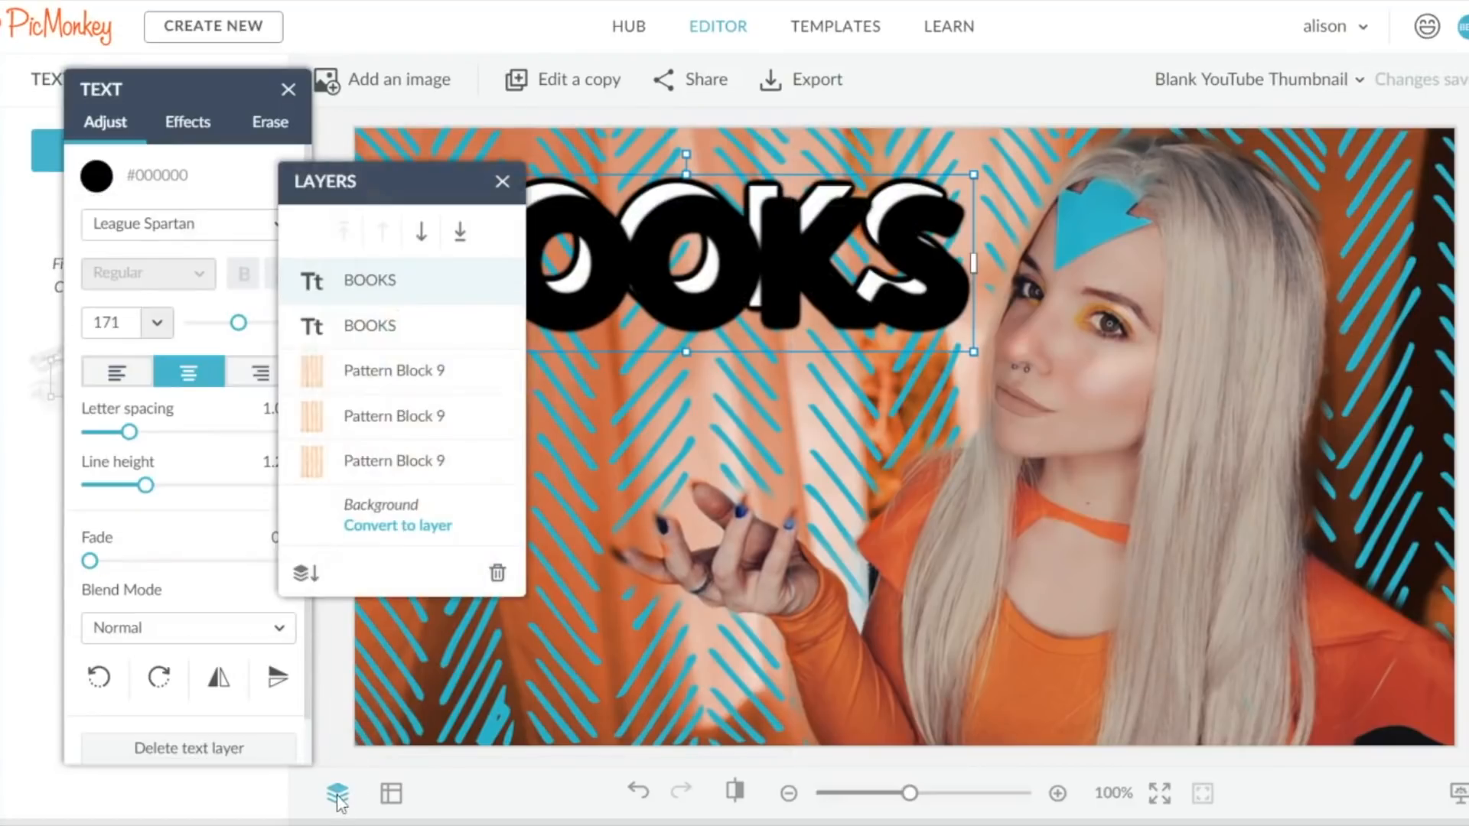
pyautogui.click(421, 232)
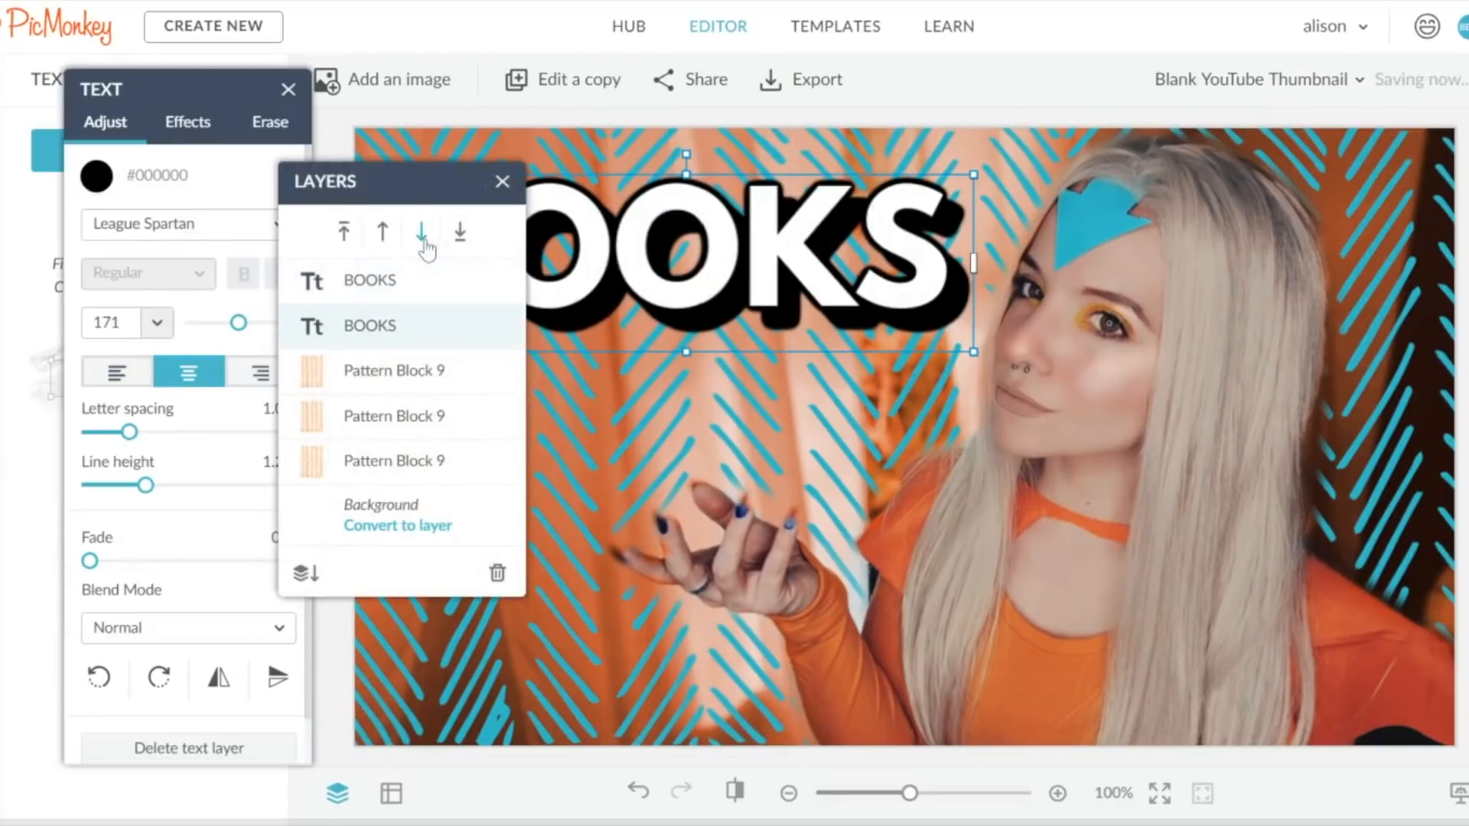
pyautogui.moveTo(396, 180); pyautogui.dragTo(238, 163)
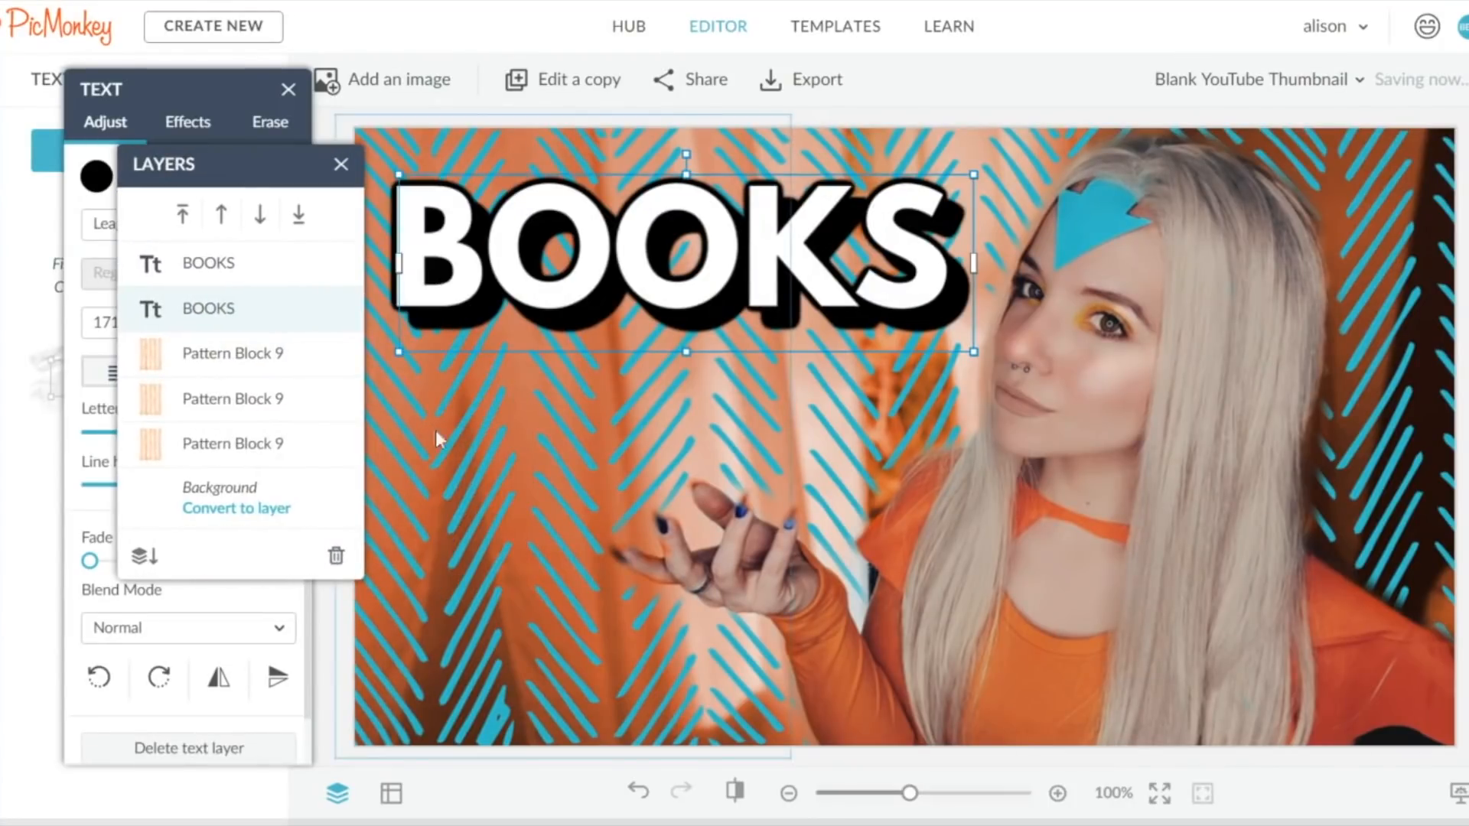
# Check the grid and alignment settings, and offset the black BOOKS copy slightly down and to the right of the white text.
pyautogui.moveTo(763, 264)
pyautogui.mouseDown()
pyautogui.moveTo(746, 250)
pyautogui.moveTo(760, 261)
pyautogui.mouseUp()
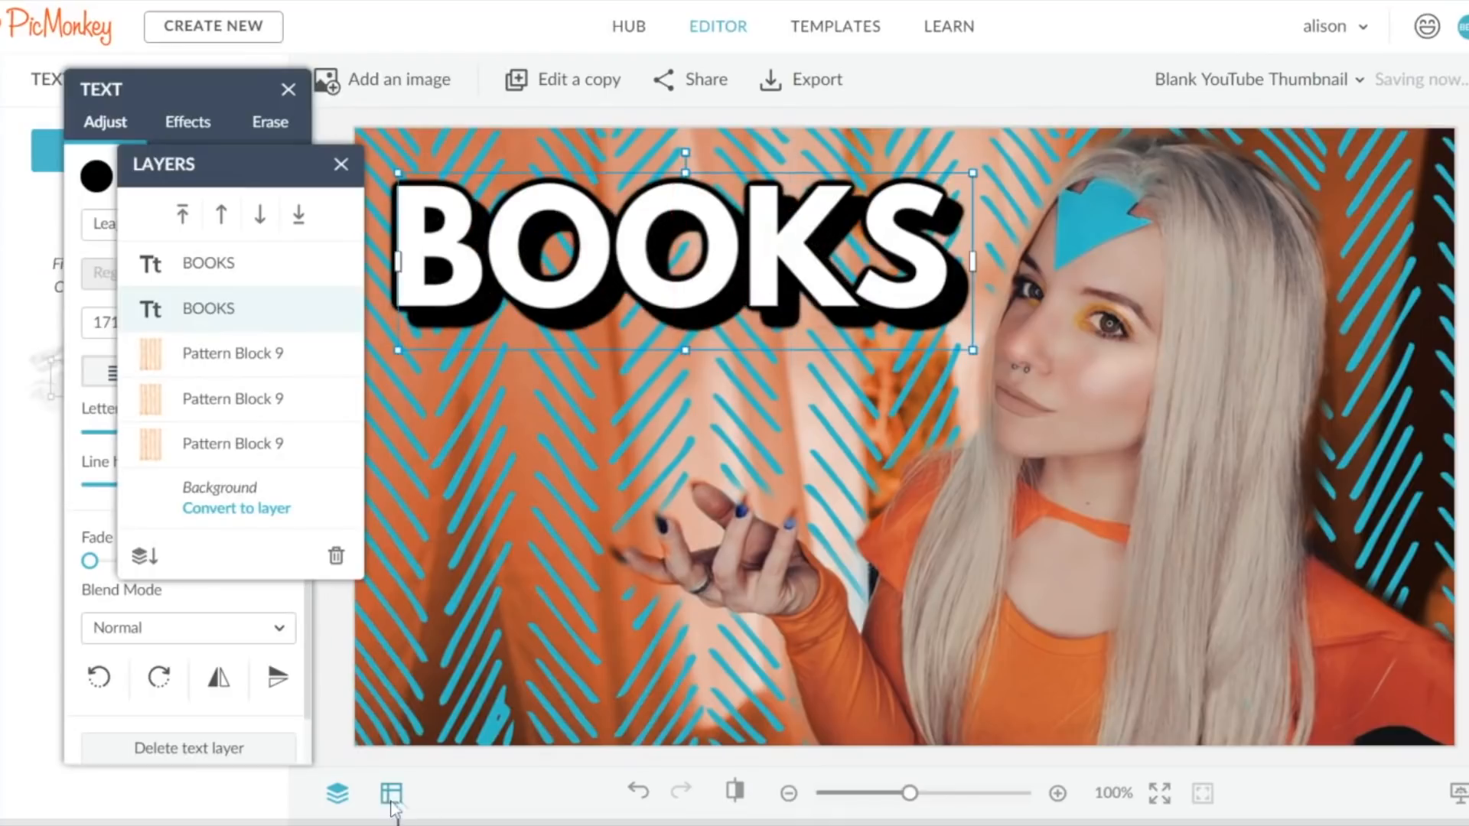
pyautogui.click(391, 795)
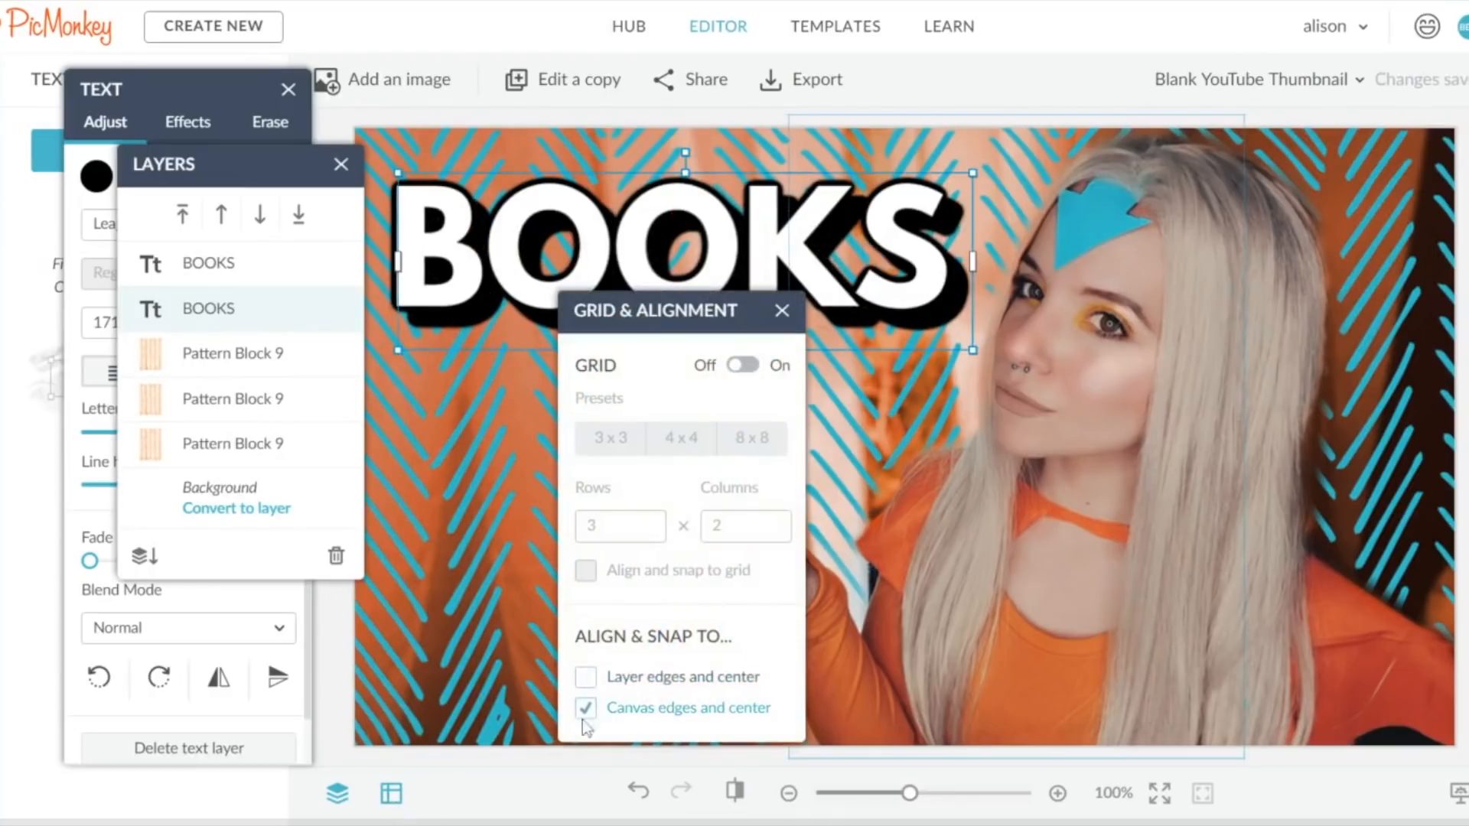
pyautogui.click(782, 310)
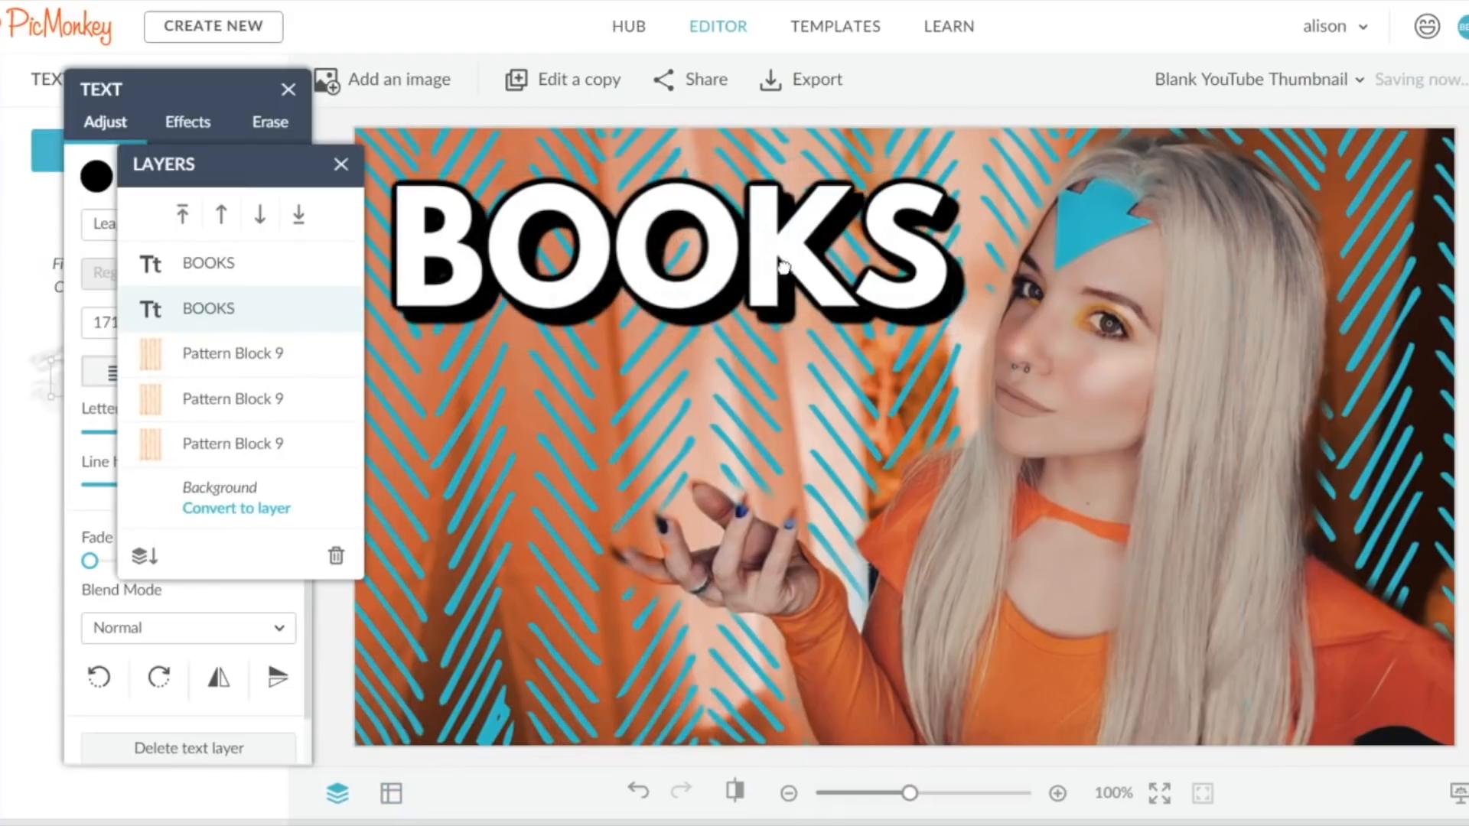
pyautogui.moveTo(781, 263); pyautogui.dragTo(782, 265)
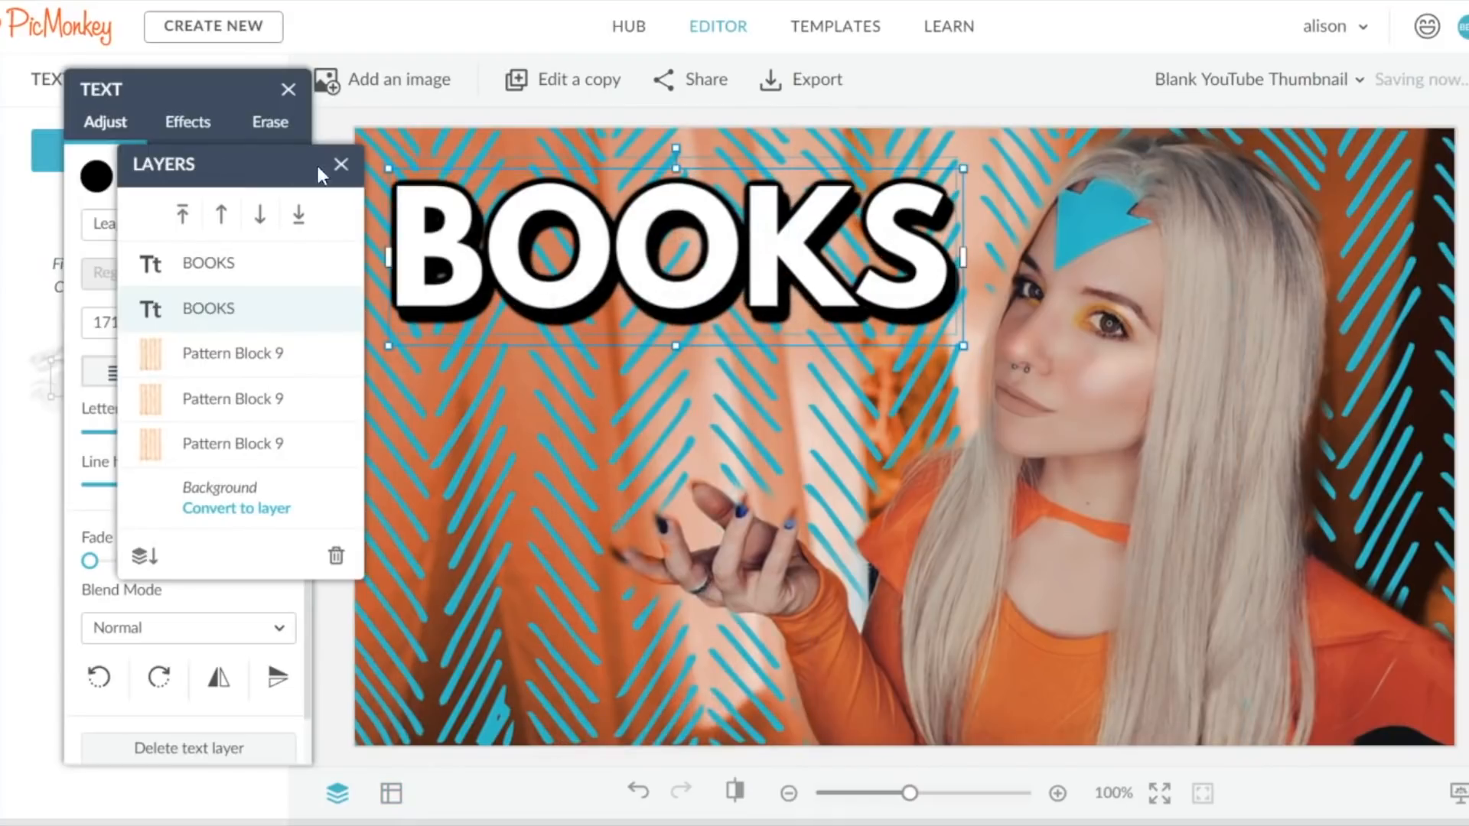
pyautogui.click(292, 130)
pyautogui.click(287, 90)
# Place a copy of the white BOOKS text beneath the title line and change its wording to "FOR".
pyautogui.click(670, 283)
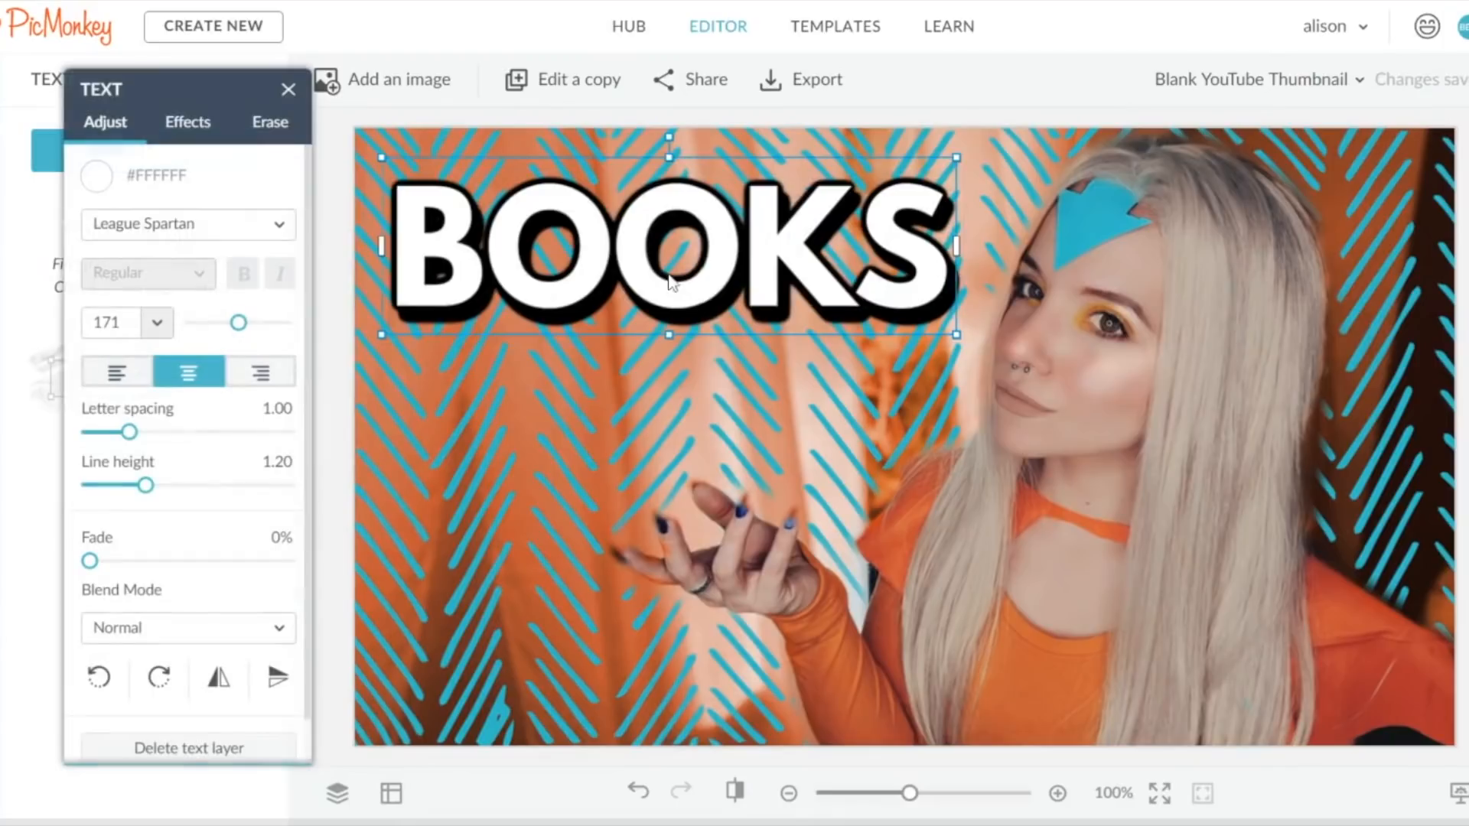
pyautogui.moveTo(700, 246); pyautogui.dragTo(757, 406)
pyautogui.doubleClick(838, 409)
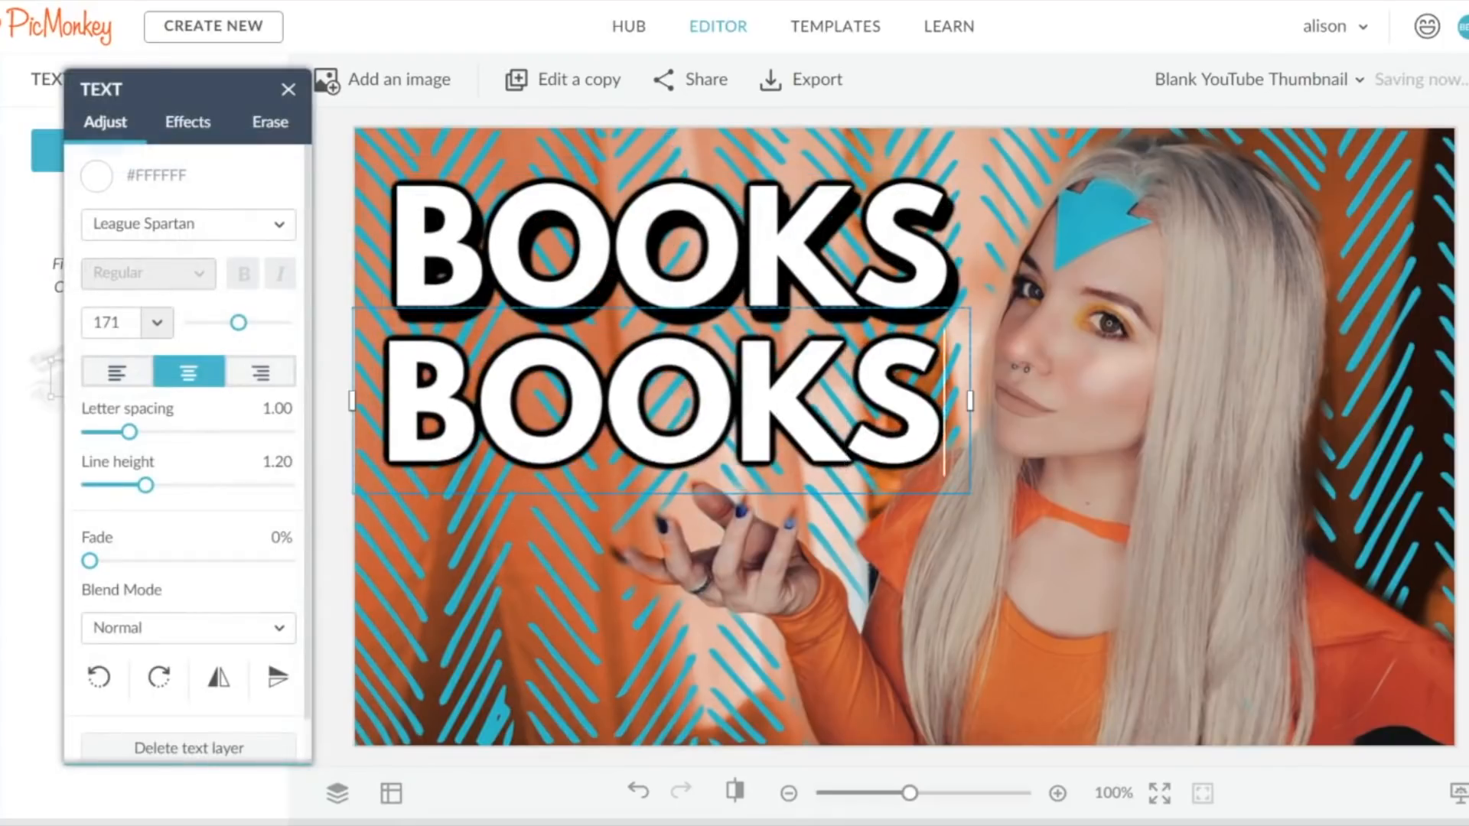
pyautogui.write('for')
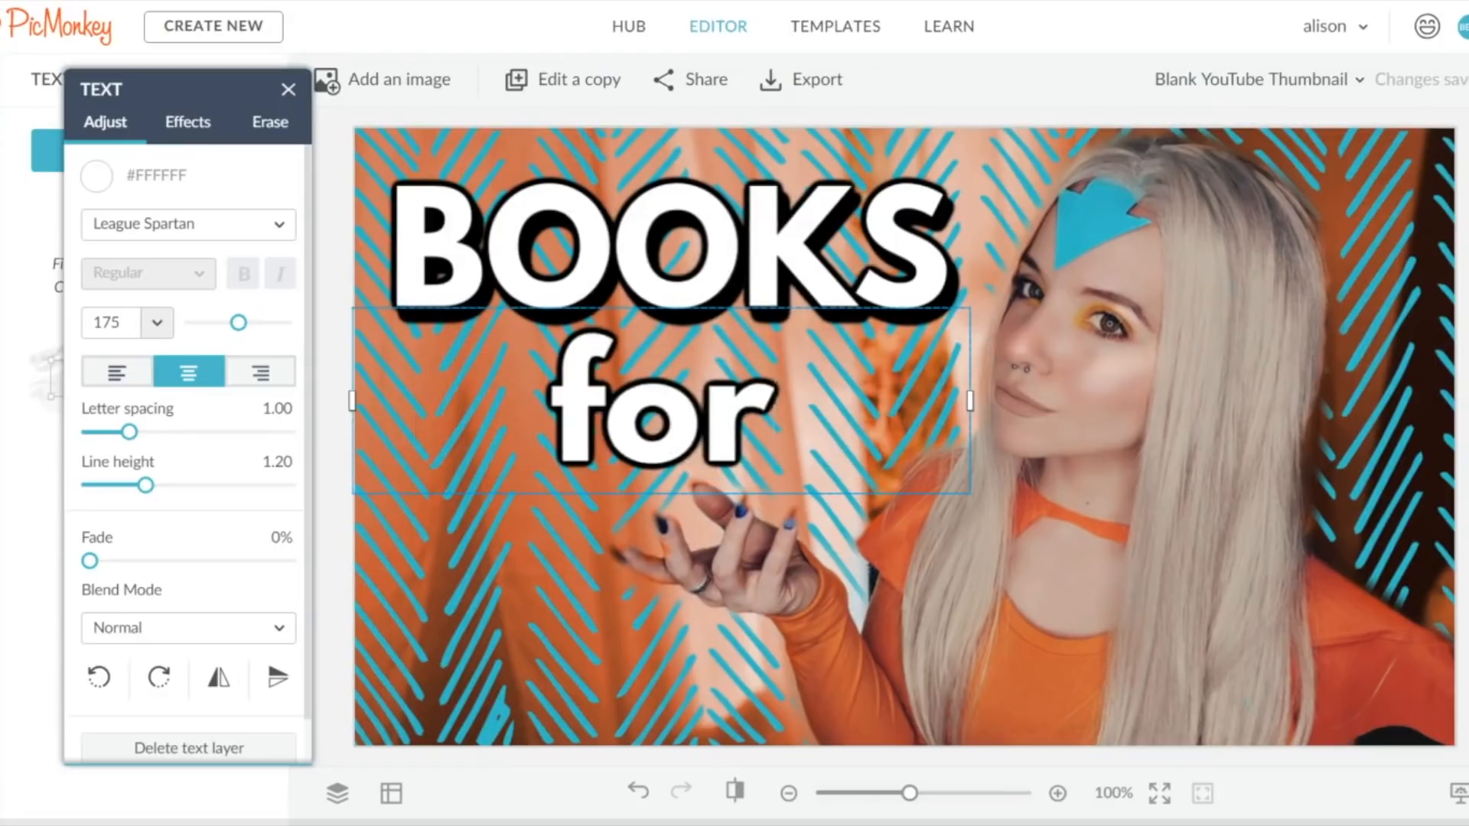
pyautogui.moveTo(937, 409); pyautogui.dragTo(736, 410)
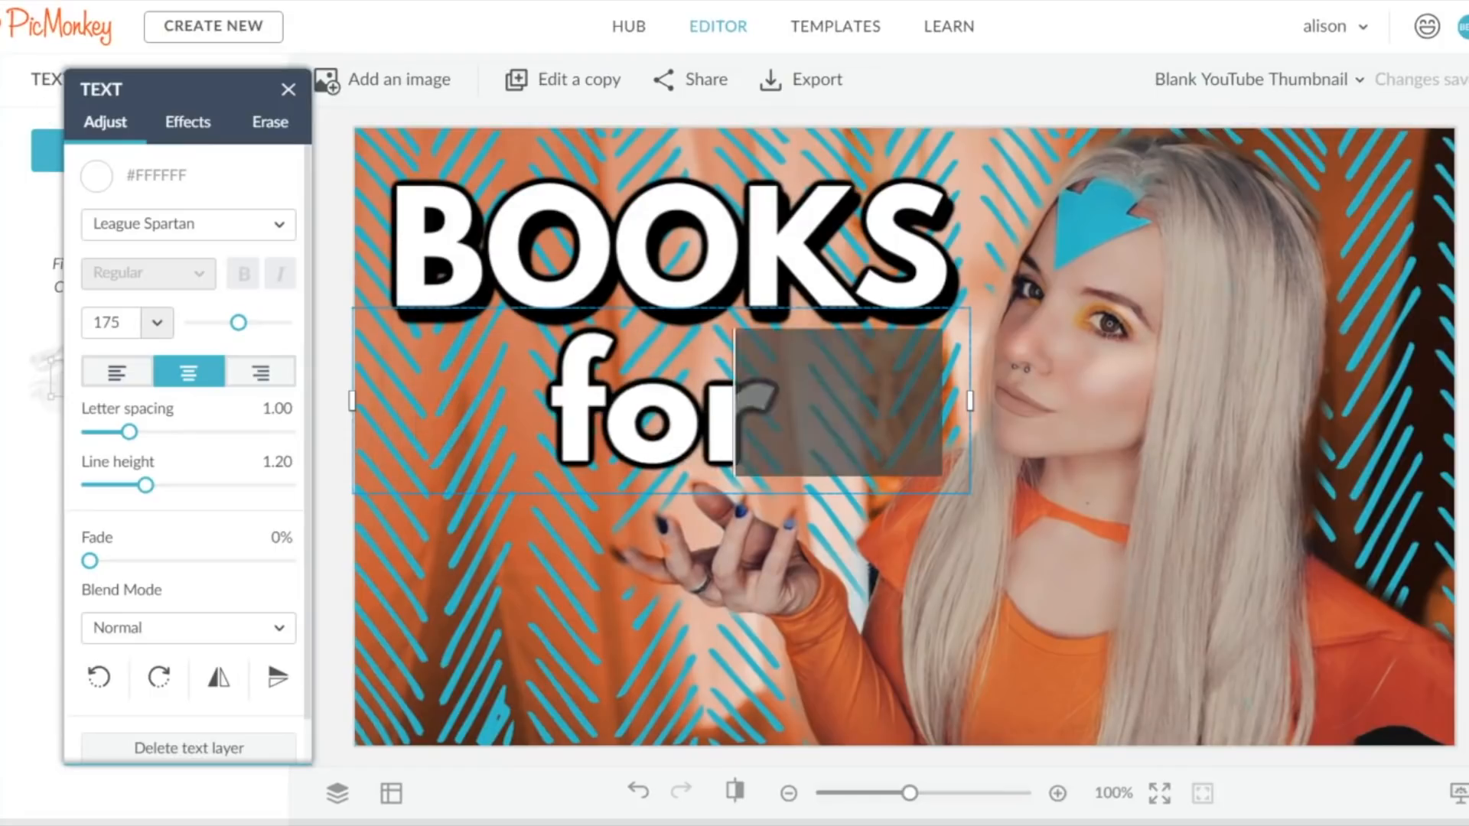
pyautogui.hotkey('ctrl', 'a')
pyautogui.write('F')
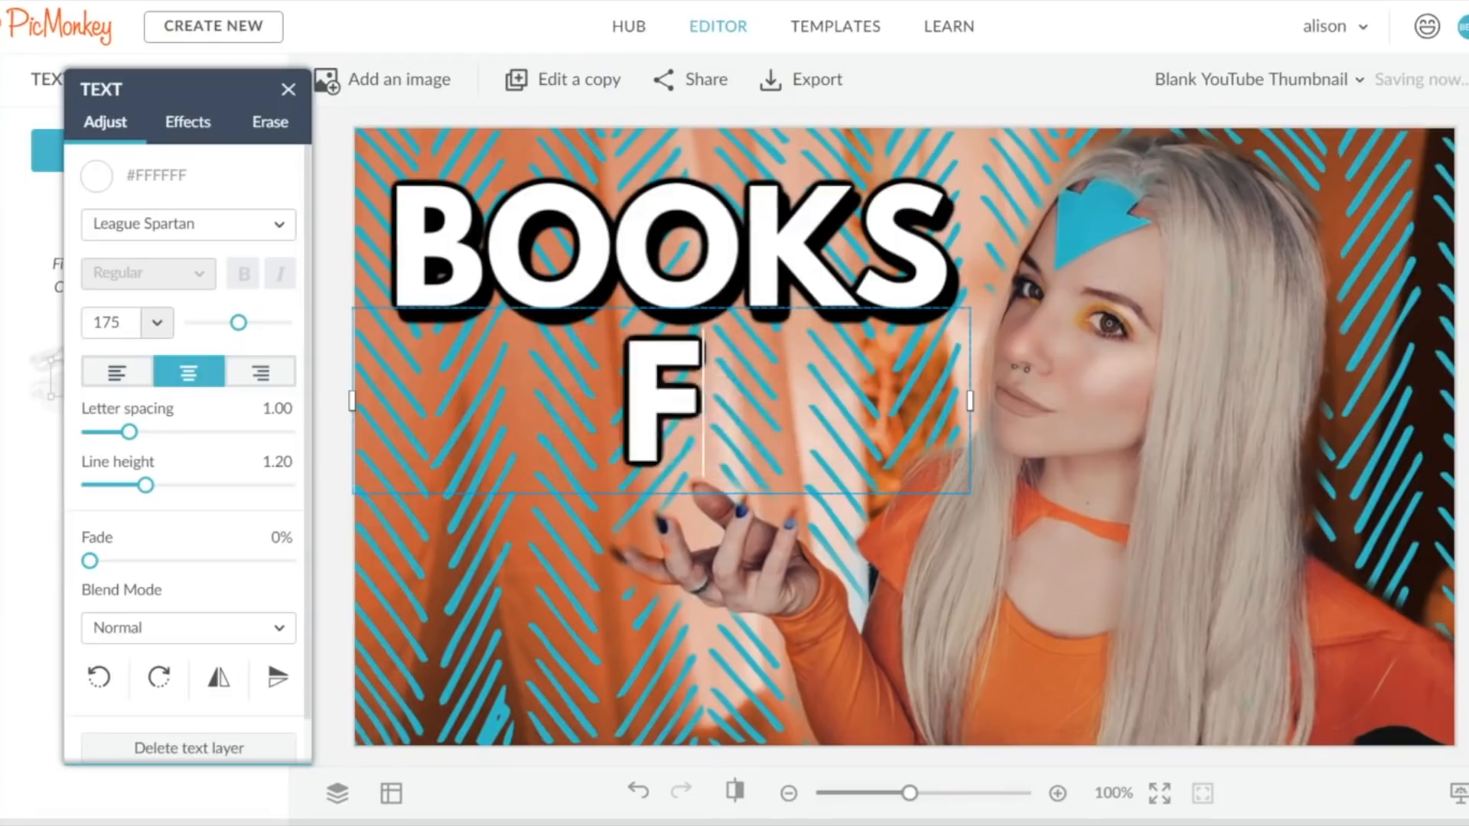
pyautogui.write('OR')
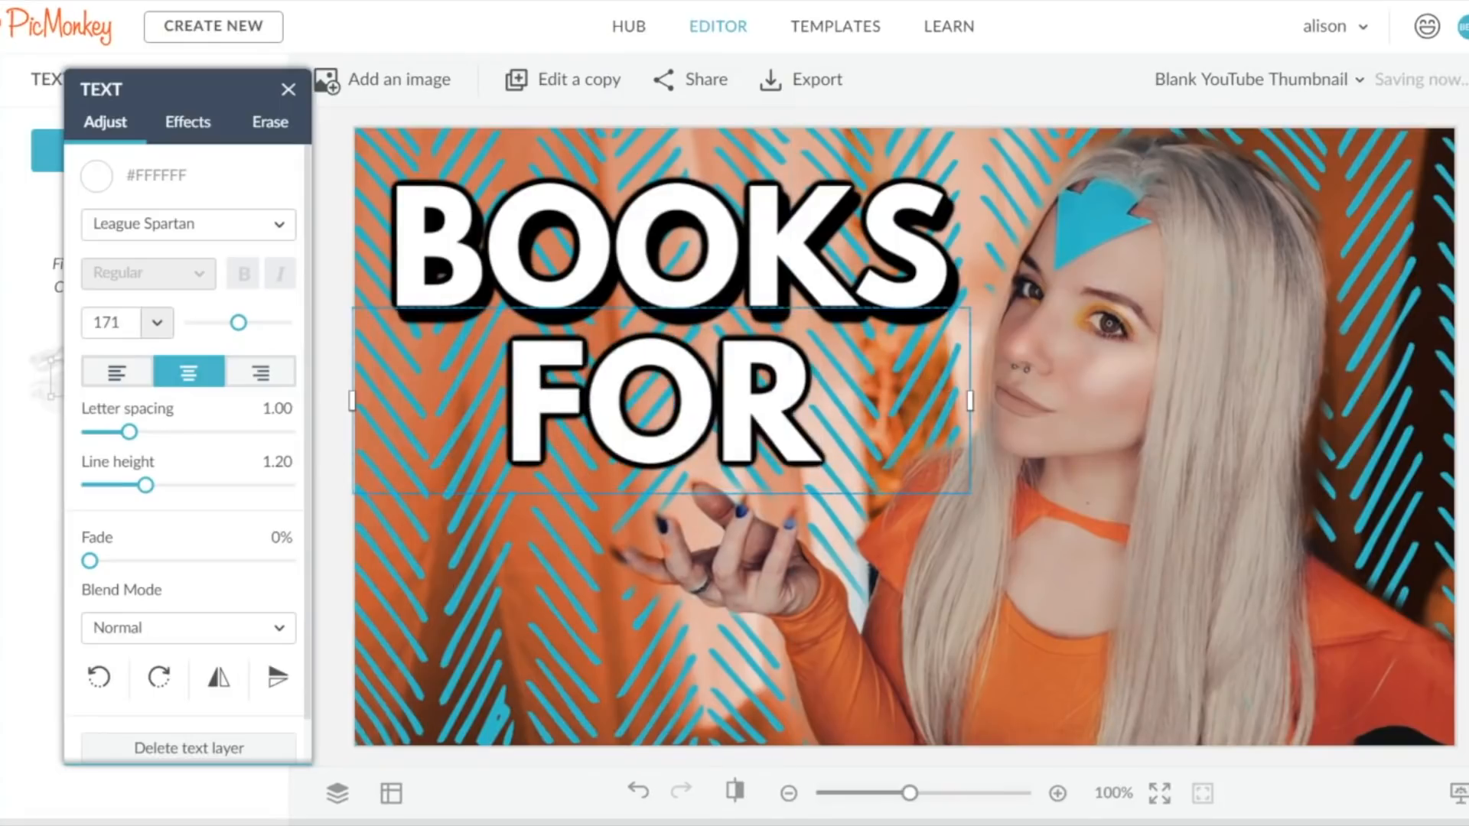
pyautogui.press('Escape')
# Paste another copy of the white BOOKS text over the lower part of the image and change it to "AIRBENDERS".
pyautogui.hotkey('ctrl', 'v')
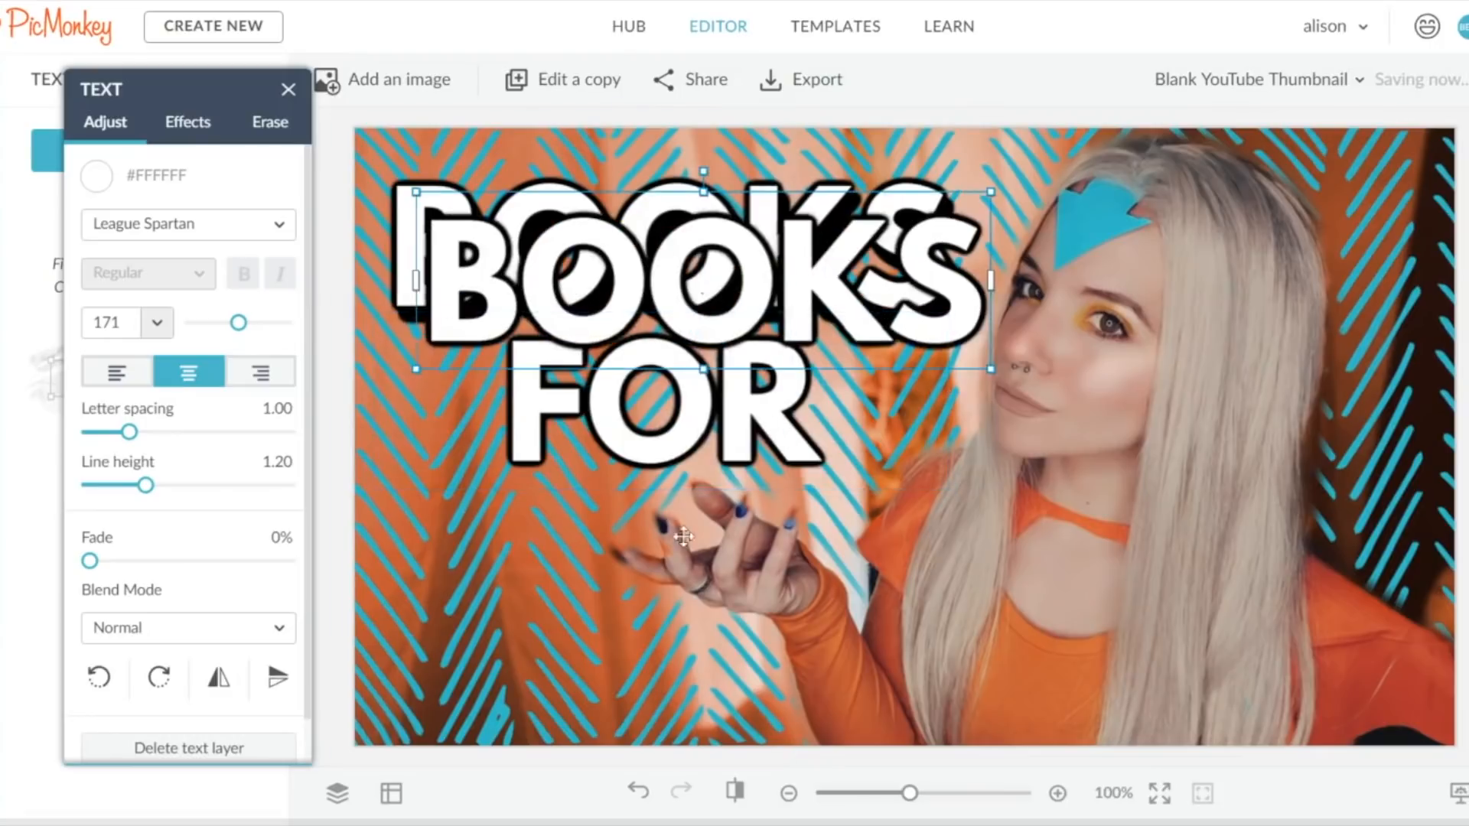
pyautogui.moveTo(700, 283); pyautogui.dragTo(658, 571)
pyautogui.doubleClick(659, 571)
pyautogui.hotkey('ctrl', 'a')
pyautogui.write('AIRBENDERS')
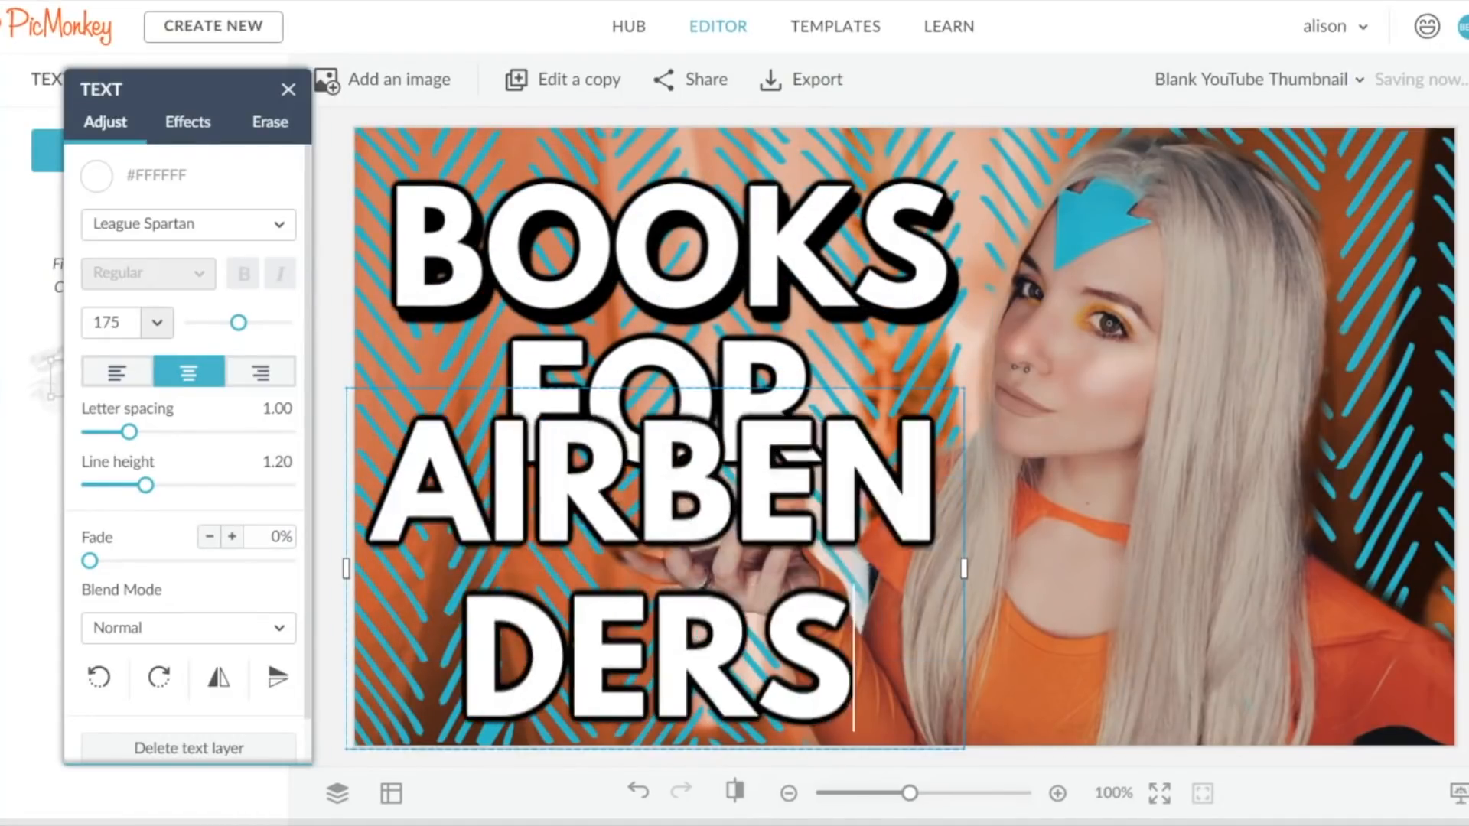
# Widen the AIRBENDERS text box so the word fits on one line and move it near the image's lower edge.
pyautogui.moveTo(963, 568); pyautogui.dragTo(1415, 554)
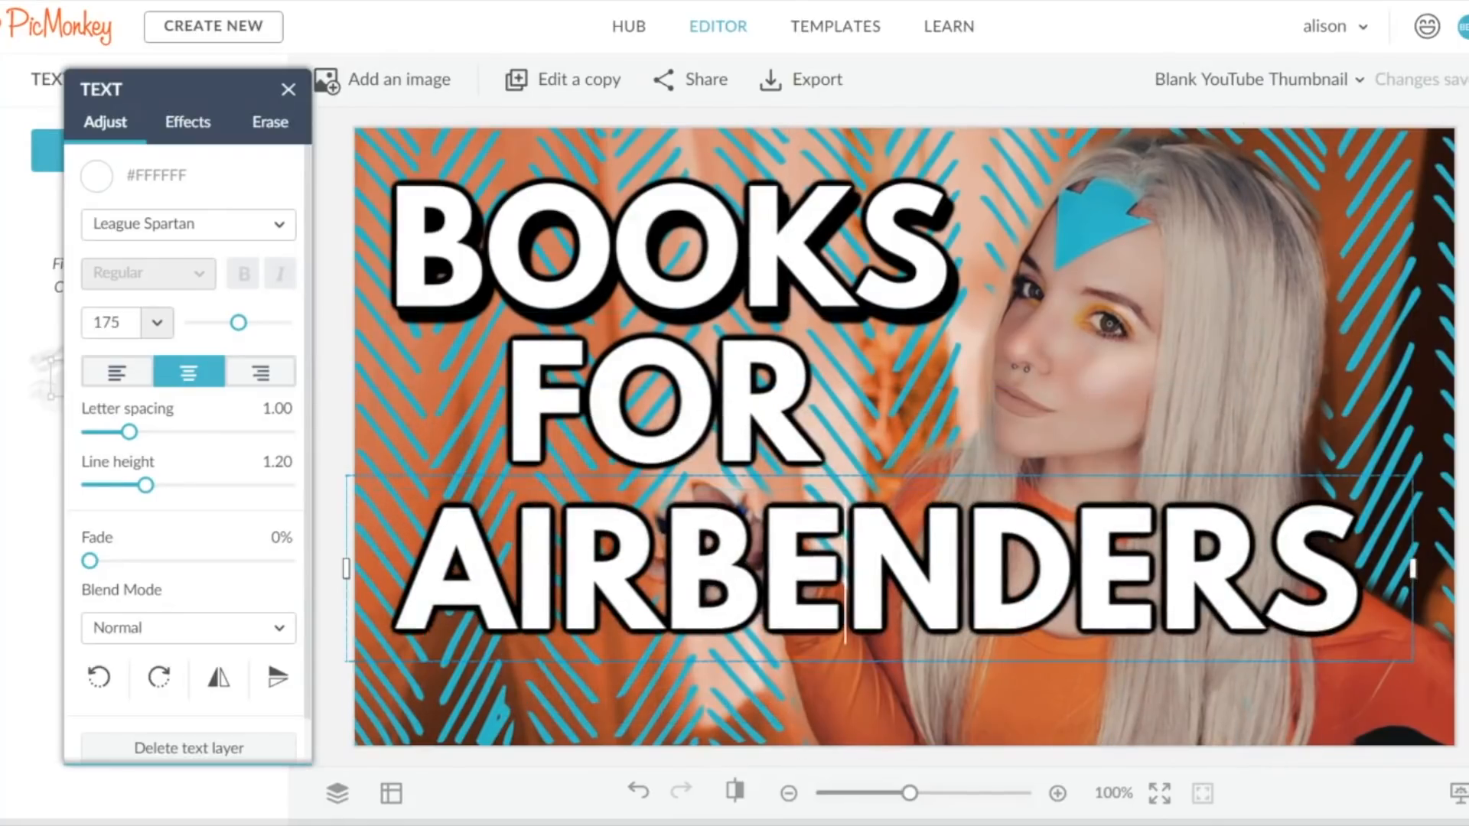
pyautogui.moveTo(968, 485); pyautogui.dragTo(979, 480)
pyautogui.moveTo(1077, 567); pyautogui.dragTo(1065, 663)
# Space the FOR text between the other two lines and add a duplicate of it coloured black (#000000).
pyautogui.click(679, 318)
pyautogui.moveTo(759, 417); pyautogui.dragTo(790, 453)
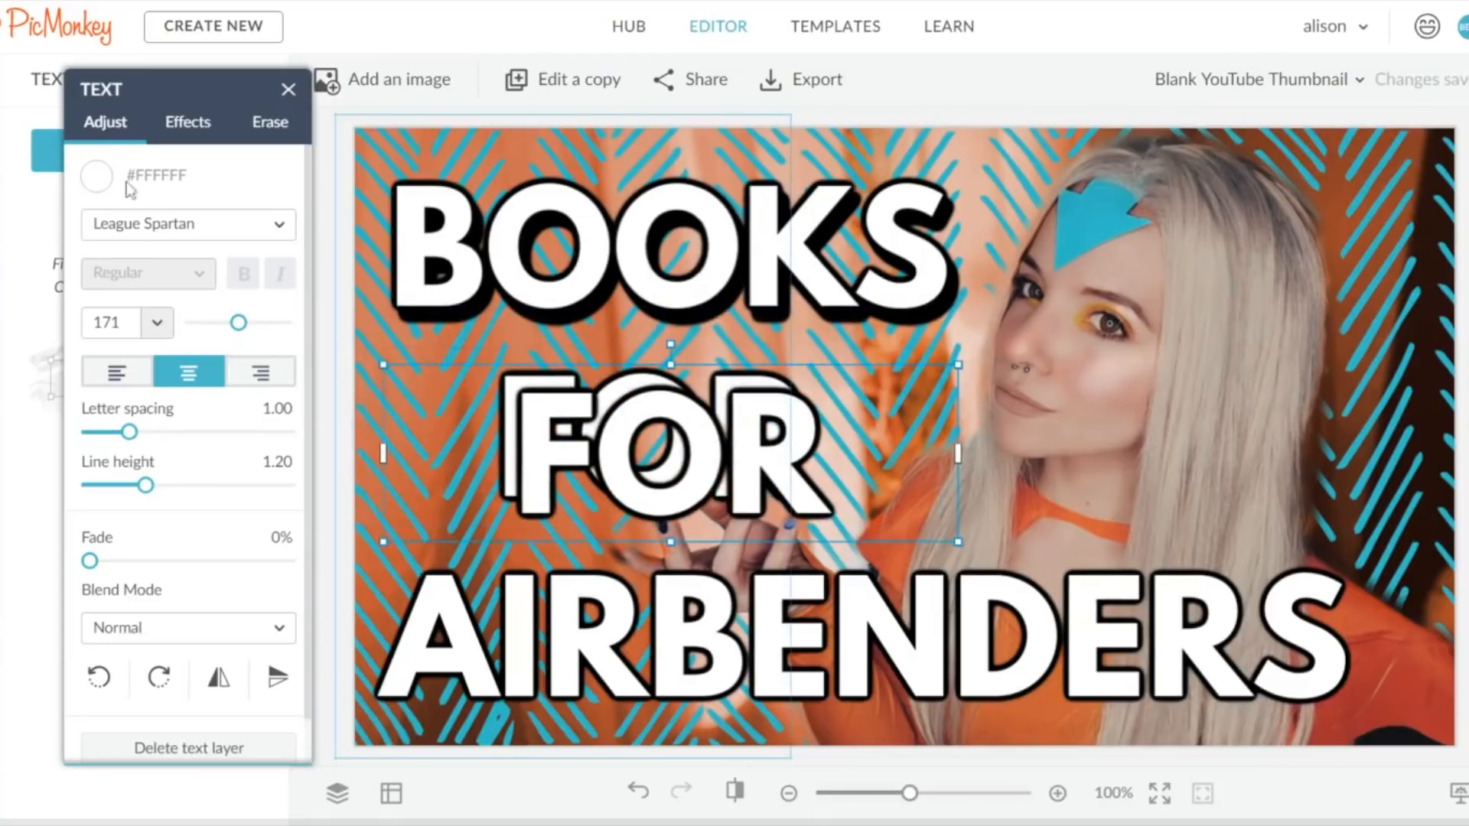
pyautogui.click(96, 176)
pyautogui.moveTo(82, 366); pyautogui.dragTo(42, 612)
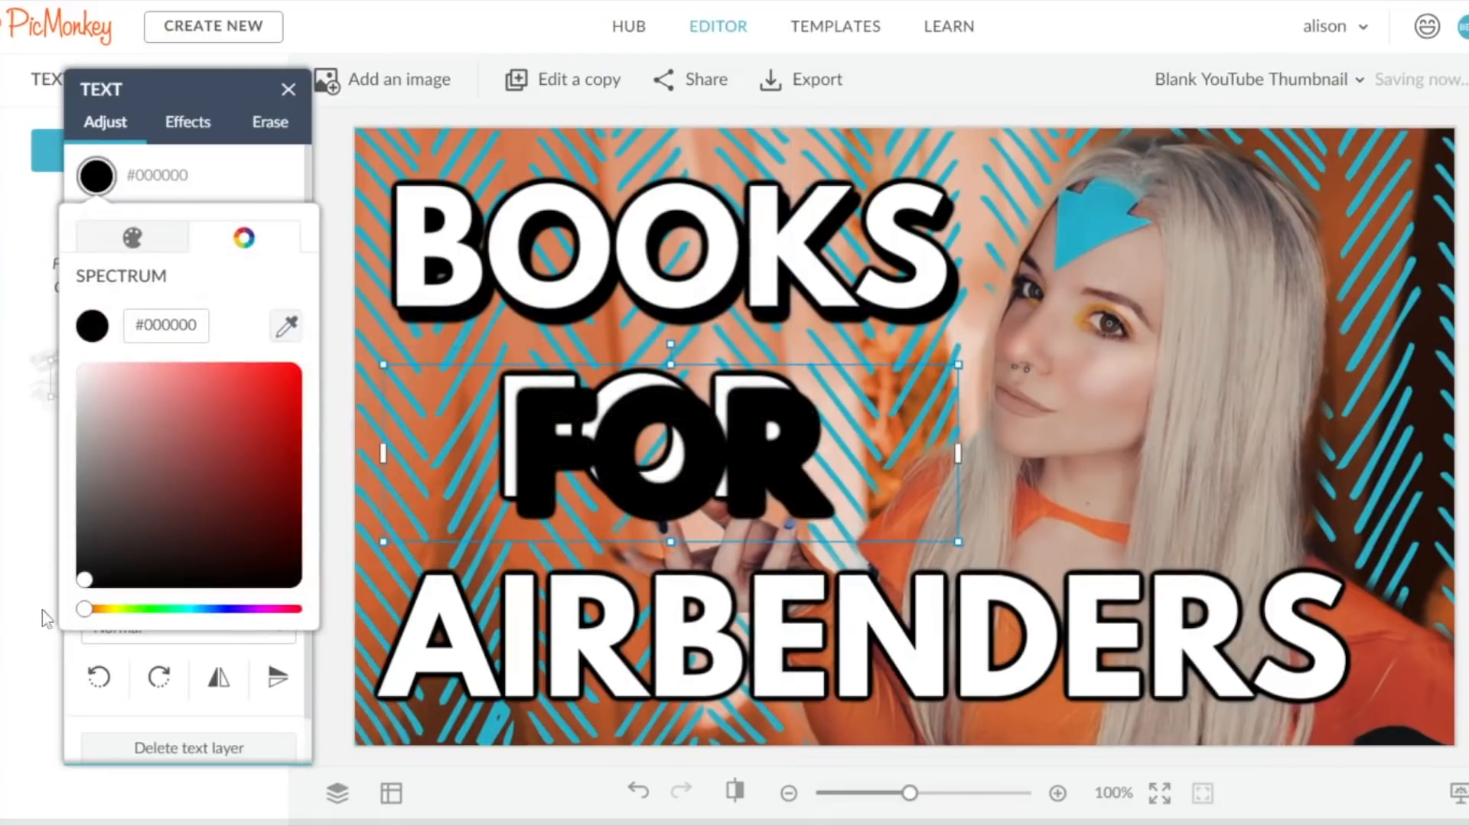
# Move the black FOR copy behind the white FOR text and offset it slightly down and to the right.
pyautogui.click(337, 793)
pyautogui.click(260, 215)
pyautogui.click(261, 215)
pyautogui.moveTo(786, 495); pyautogui.dragTo(777, 485)
# Duplicate the AIRBENDERS text layer and colour the copy black (#000000).
pyautogui.click(337, 793)
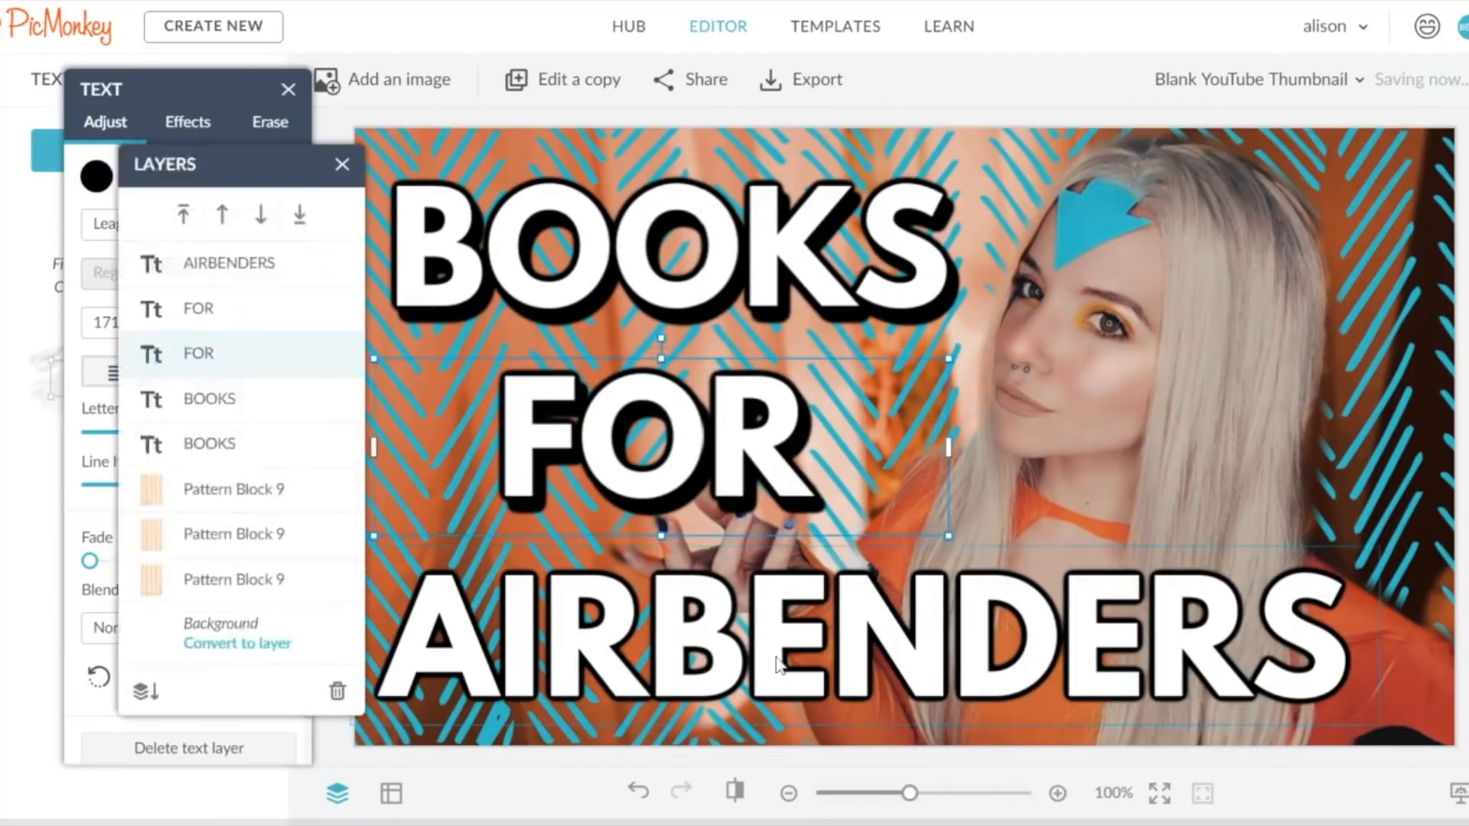
pyautogui.click(222, 259)
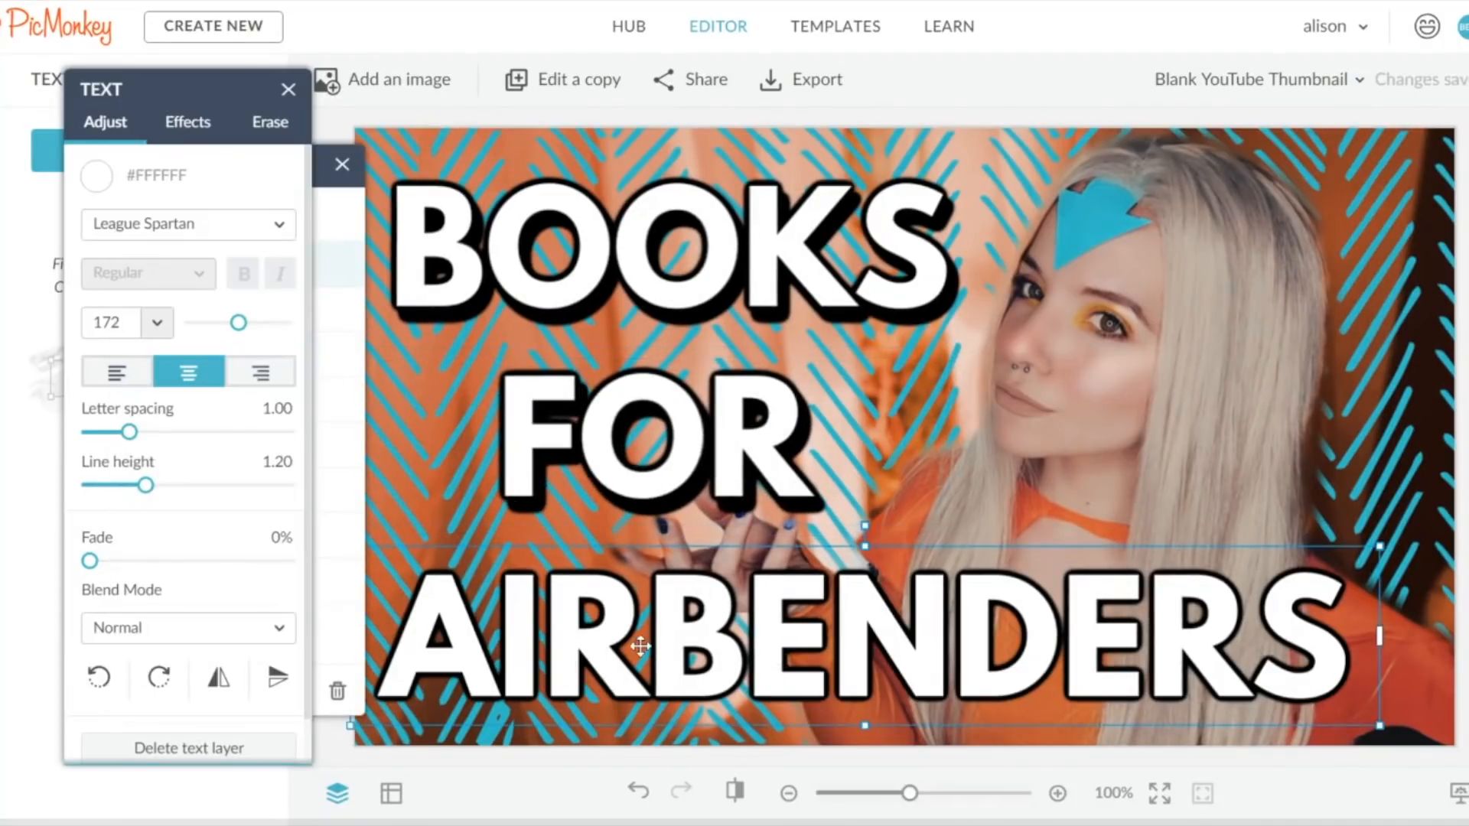
pyautogui.hotkey('ctrl', 'v')
pyautogui.click(97, 176)
pyautogui.moveTo(181, 498); pyautogui.dragTo(50, 649)
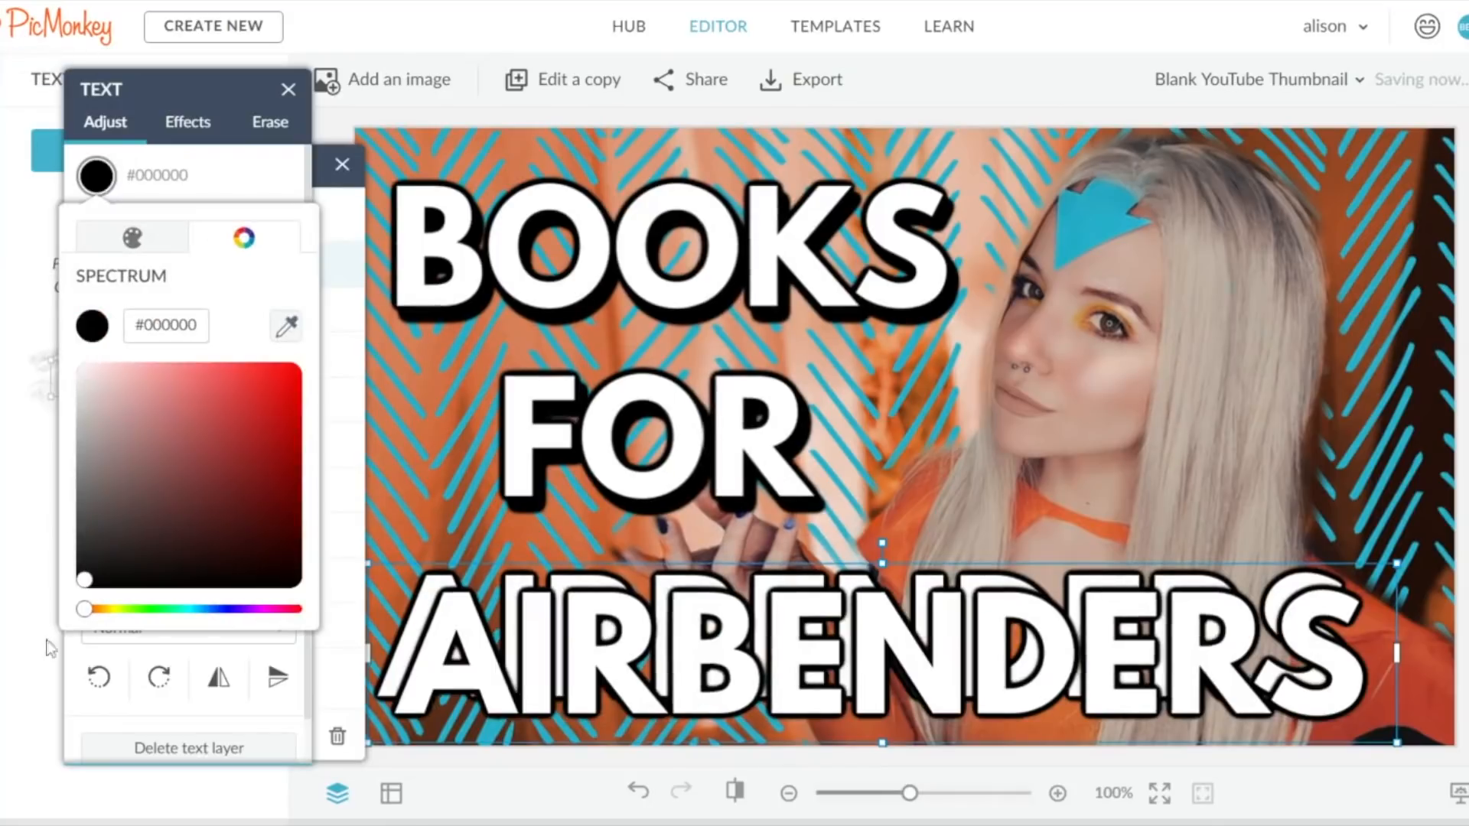
# Move the black AIRBENDERS copy behind the white AIRBENDERS text and adjust its offset to form a shadow.
pyautogui.click(335, 797)
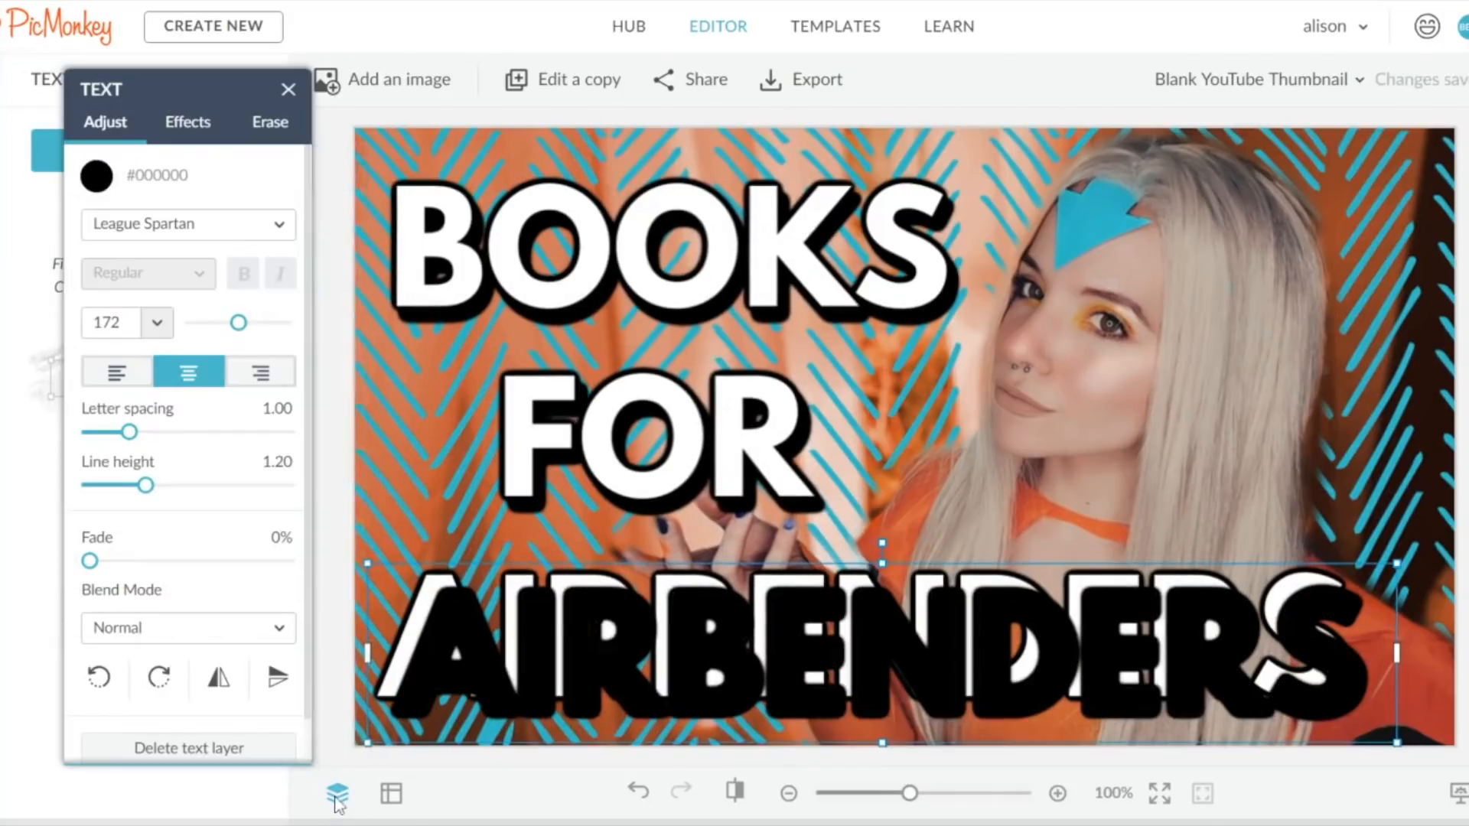
pyautogui.click(337, 798)
pyautogui.click(261, 214)
pyautogui.moveTo(771, 657); pyautogui.dragTo(765, 650)
pyautogui.click(342, 164)
pyautogui.click(289, 90)
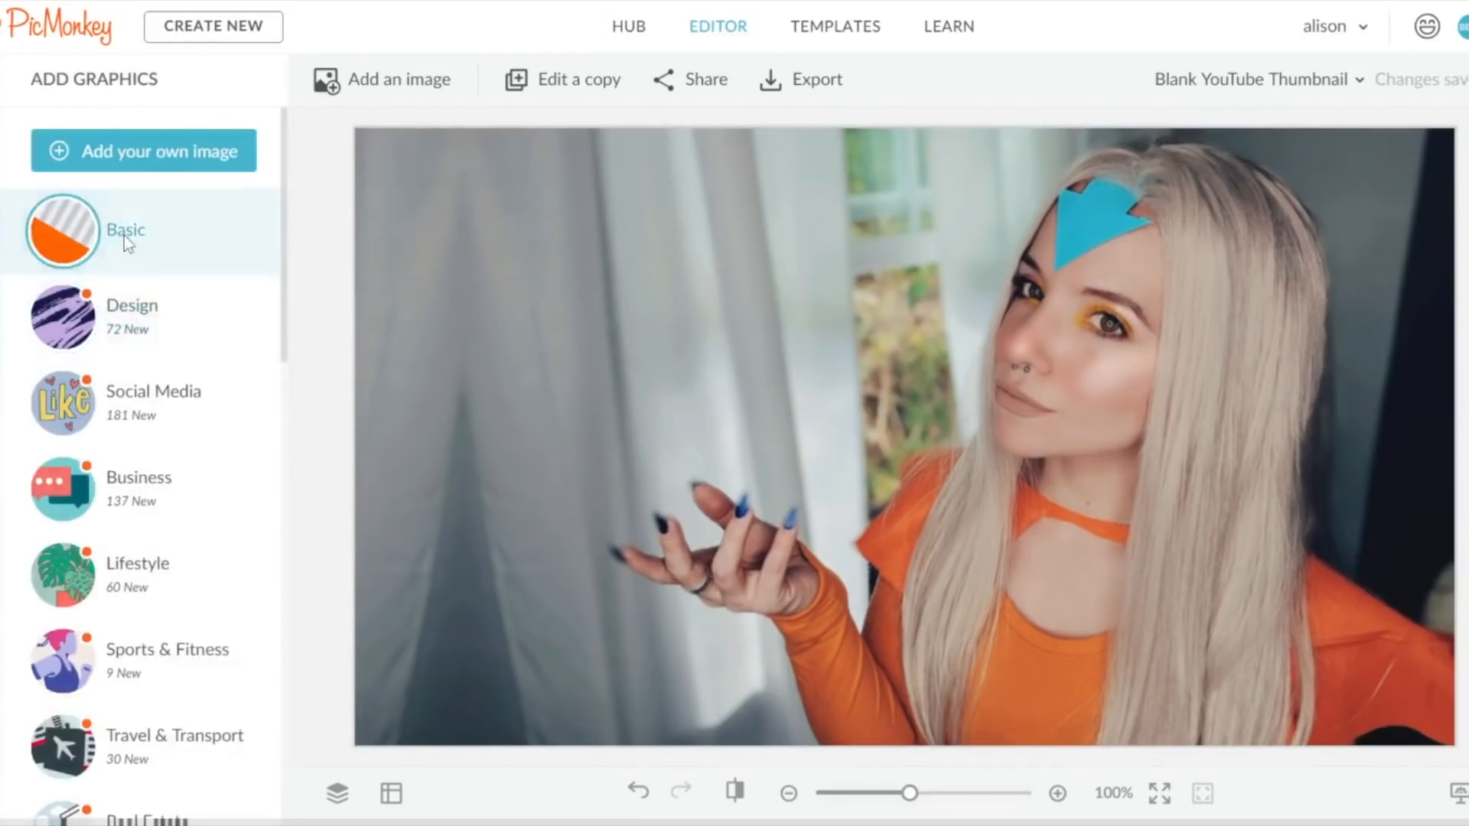
# Add a solid black square, then enlarge and tilt it to cover the photo's left portion with a diagonal edge across the woman.
pyautogui.click(124, 233)
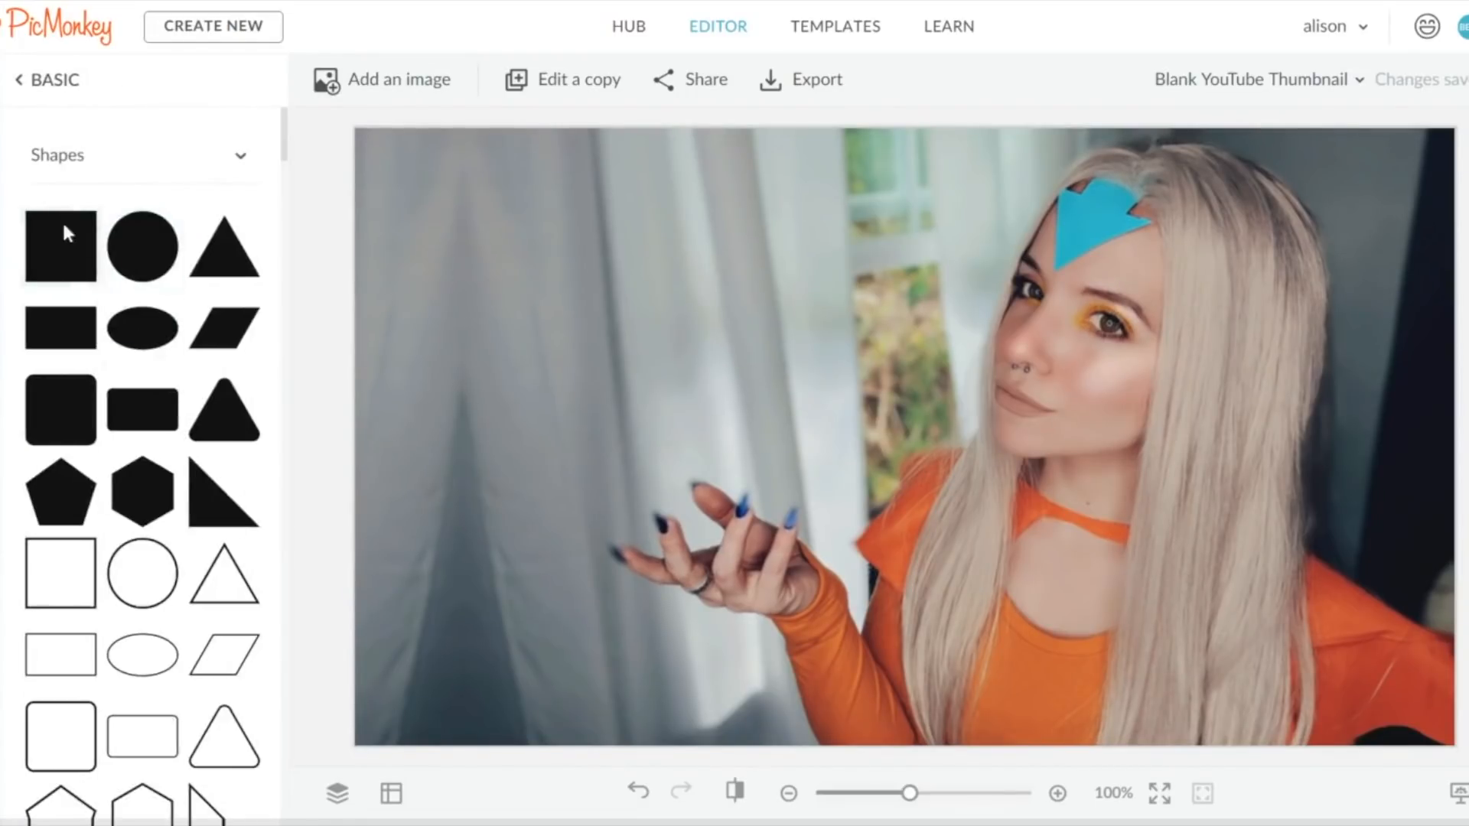
pyautogui.click(62, 230)
pyautogui.moveTo(806, 435); pyautogui.dragTo(866, 436)
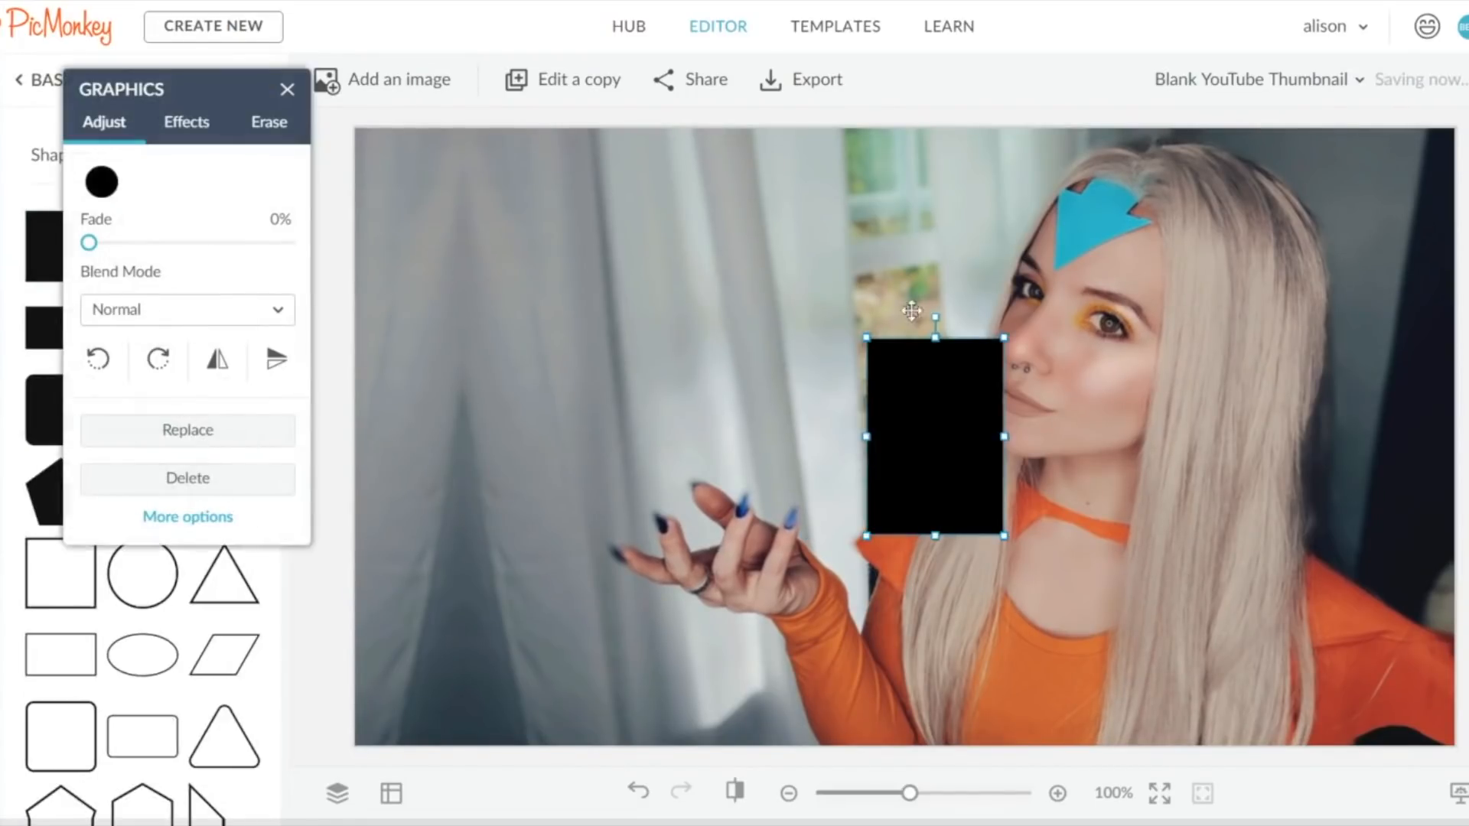
pyautogui.moveTo(1037, 329); pyautogui.dragTo(1150, 25)
pyautogui.moveTo(883, 520); pyautogui.dragTo(723, 761)
pyautogui.moveTo(878, 407); pyautogui.dragTo(208, 100)
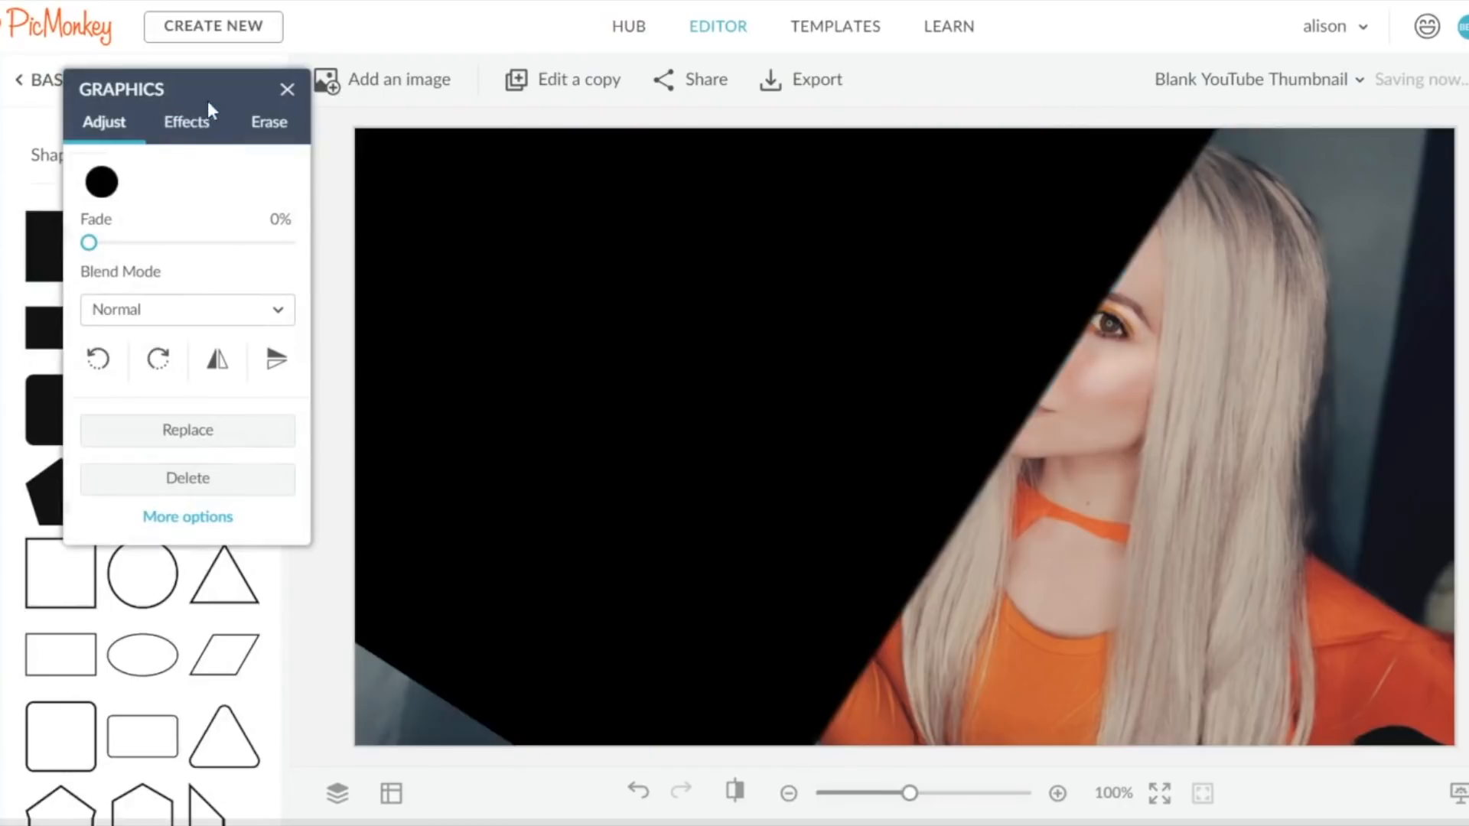
pyautogui.moveTo(366, 637); pyautogui.dragTo(283, 756)
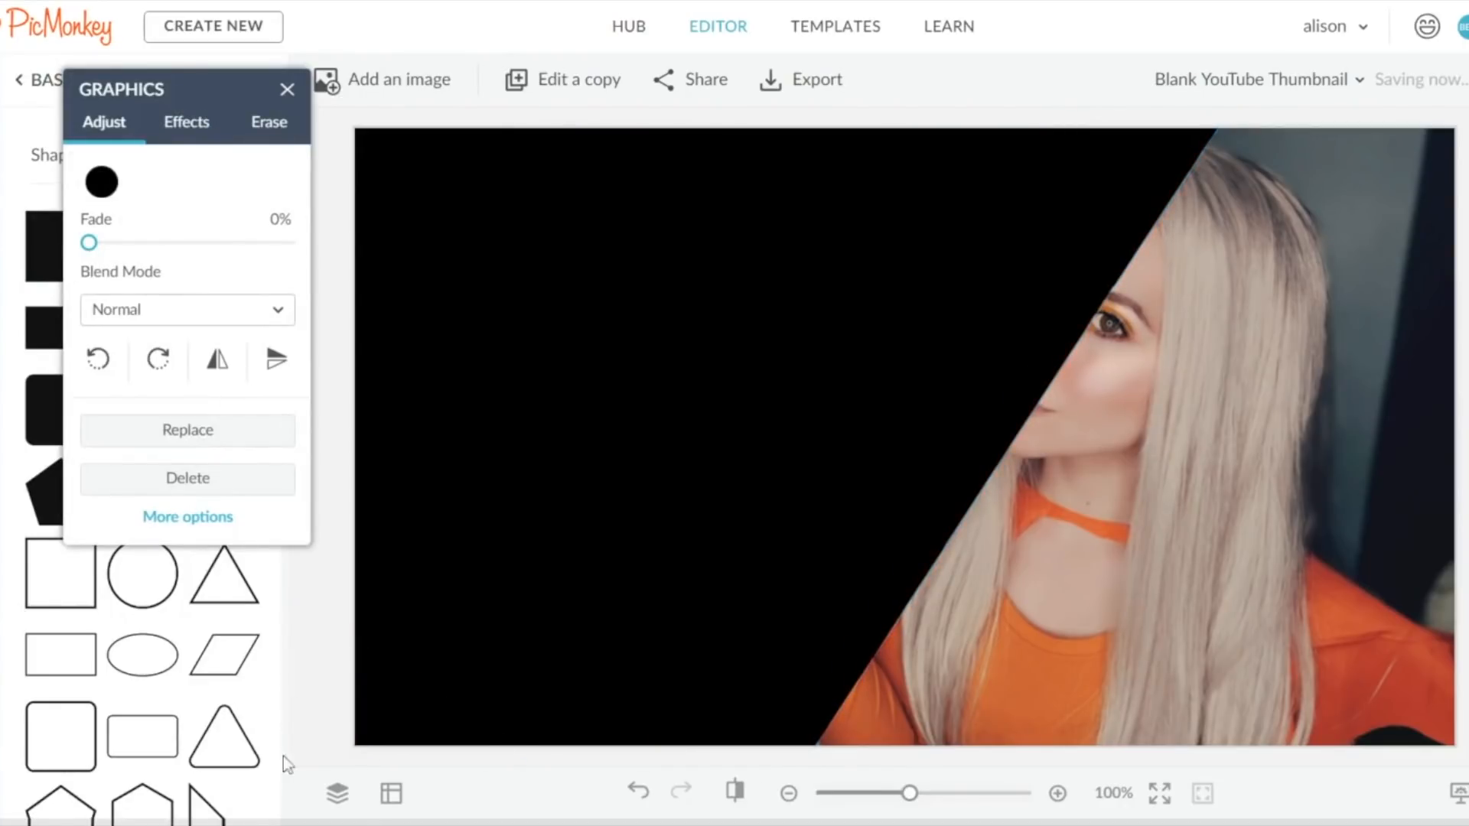
# Colour the diagonal shape yellow (#ffdc0d) and give it Hardlight blending with a 38% fade.
pyautogui.click(101, 184)
pyautogui.moveTo(145, 613); pyautogui.dragTo(115, 572)
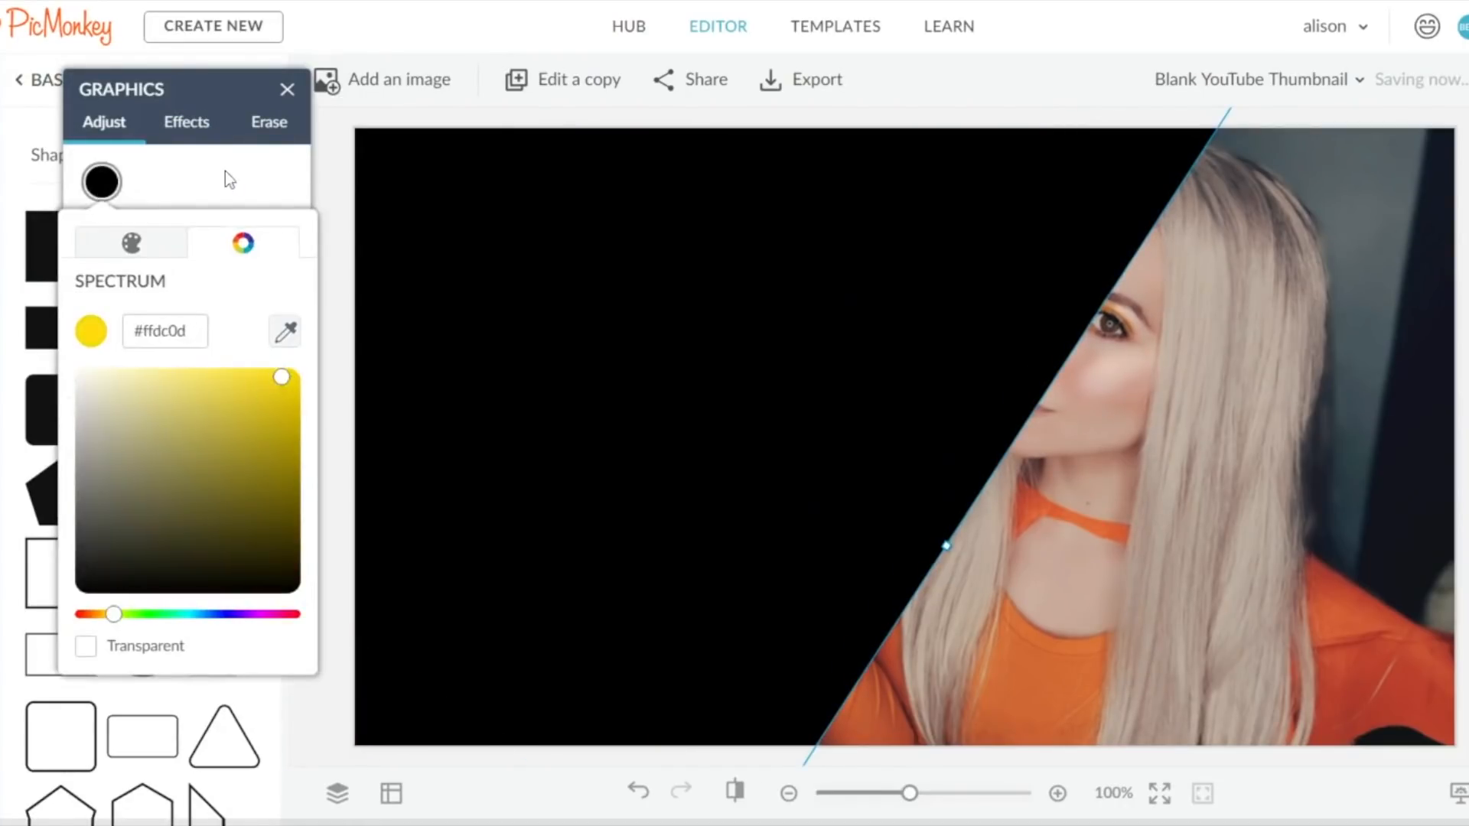
pyautogui.click(225, 174)
pyautogui.click(275, 312)
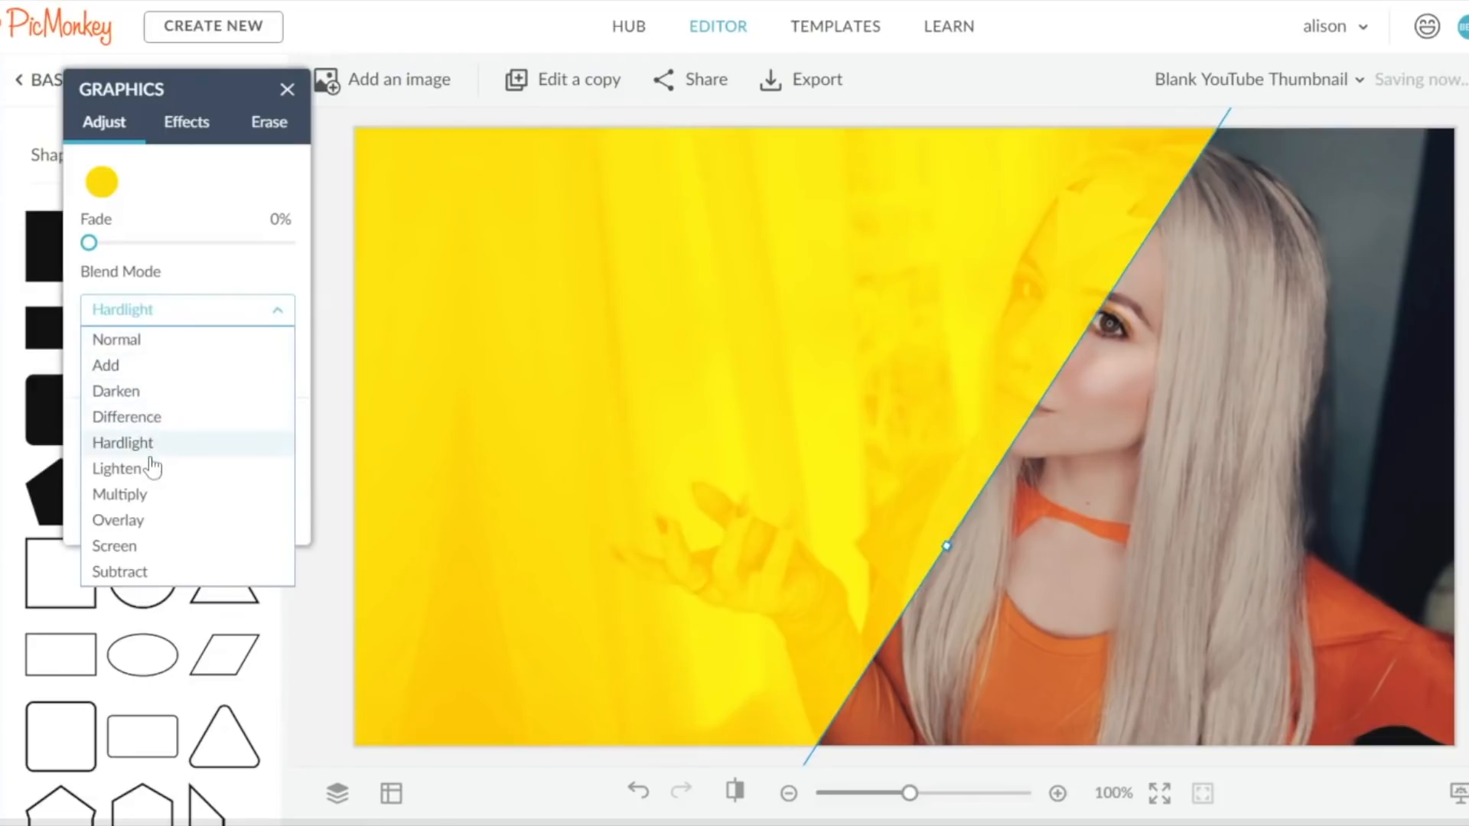
pyautogui.click(122, 442)
pyautogui.moveTo(89, 243); pyautogui.dragTo(165, 255)
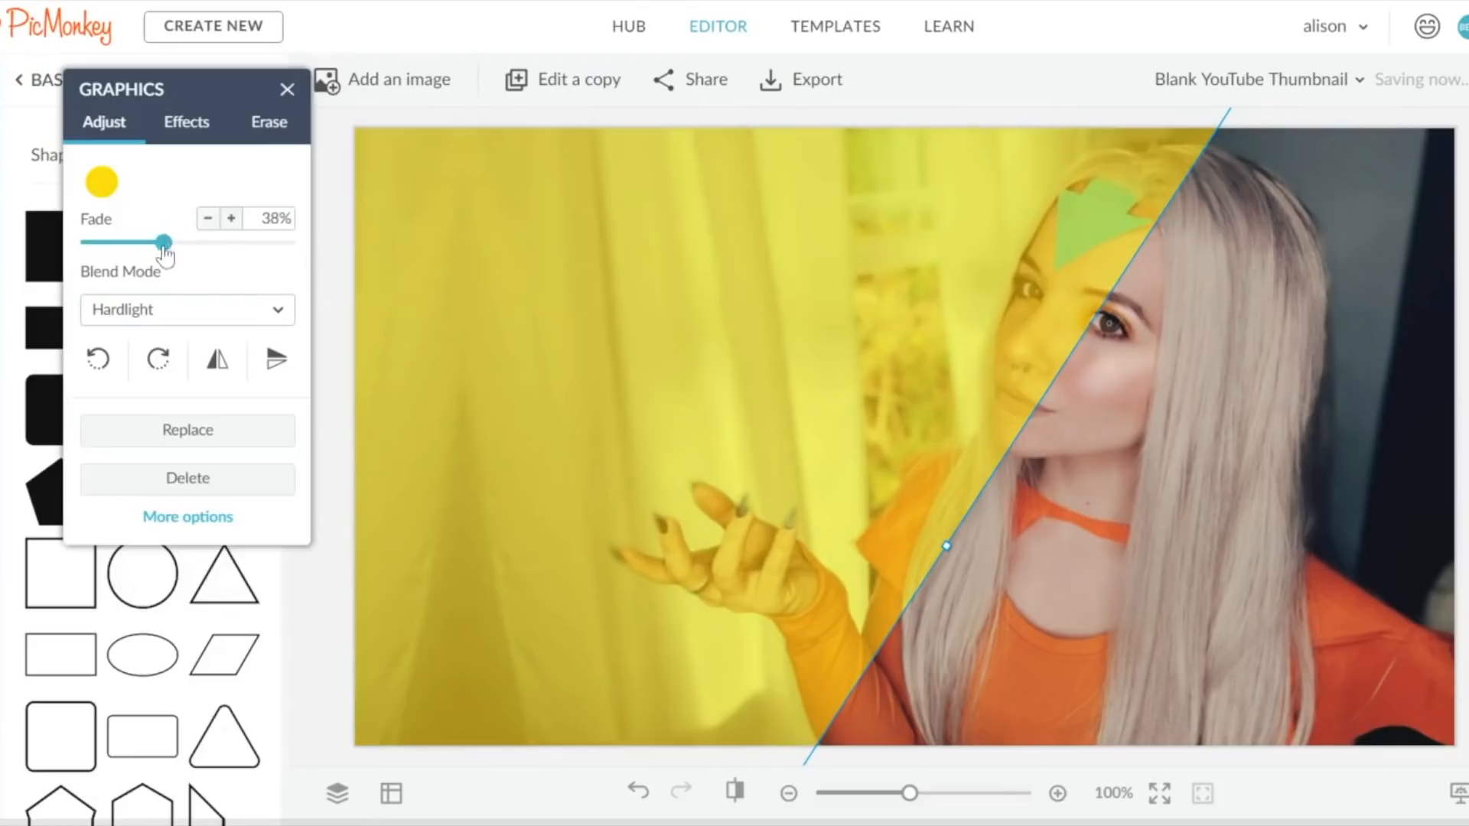
# Erase the yellow overlay from the woman's face, hair, hand and sleeve with a size 84 eraser at 27% hardness.
pyautogui.click(260, 127)
pyautogui.moveTo(1199, 170)
pyautogui.mouseDown()
pyautogui.moveTo(1124, 180)
pyautogui.moveTo(1190, 174)
pyautogui.mouseUp()
pyautogui.moveTo(1102, 186)
pyautogui.mouseDown()
pyautogui.moveTo(1069, 219)
pyautogui.moveTo(1035, 321)
pyautogui.moveTo(1020, 446)
pyautogui.moveTo(1076, 303)
pyautogui.moveTo(1155, 209)
pyautogui.moveTo(1095, 275)
pyautogui.mouseUp()
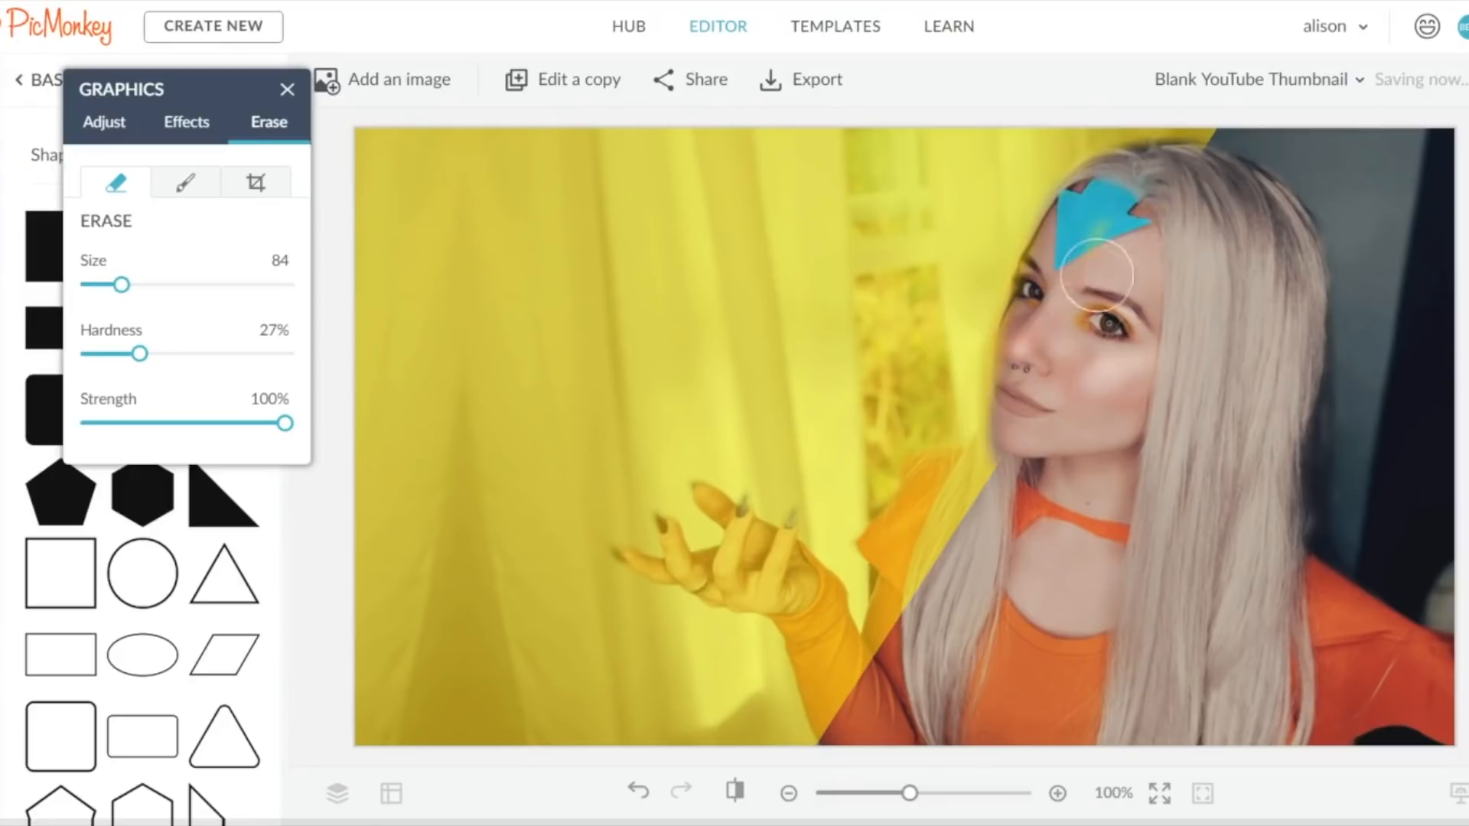
pyautogui.moveTo(1000, 405)
pyautogui.mouseDown()
pyautogui.moveTo(997, 484)
pyautogui.moveTo(971, 489)
pyautogui.moveTo(938, 461)
pyautogui.moveTo(876, 657)
pyautogui.moveTo(966, 490)
pyautogui.moveTo(842, 723)
pyautogui.moveTo(828, 635)
pyautogui.moveTo(845, 736)
pyautogui.moveTo(776, 537)
pyautogui.moveTo(707, 498)
pyautogui.mouseUp()
pyautogui.moveTo(762, 579)
pyautogui.mouseDown()
pyautogui.moveTo(634, 552)
pyautogui.moveTo(660, 534)
pyautogui.moveTo(796, 612)
pyautogui.moveTo(812, 643)
pyautogui.mouseUp()
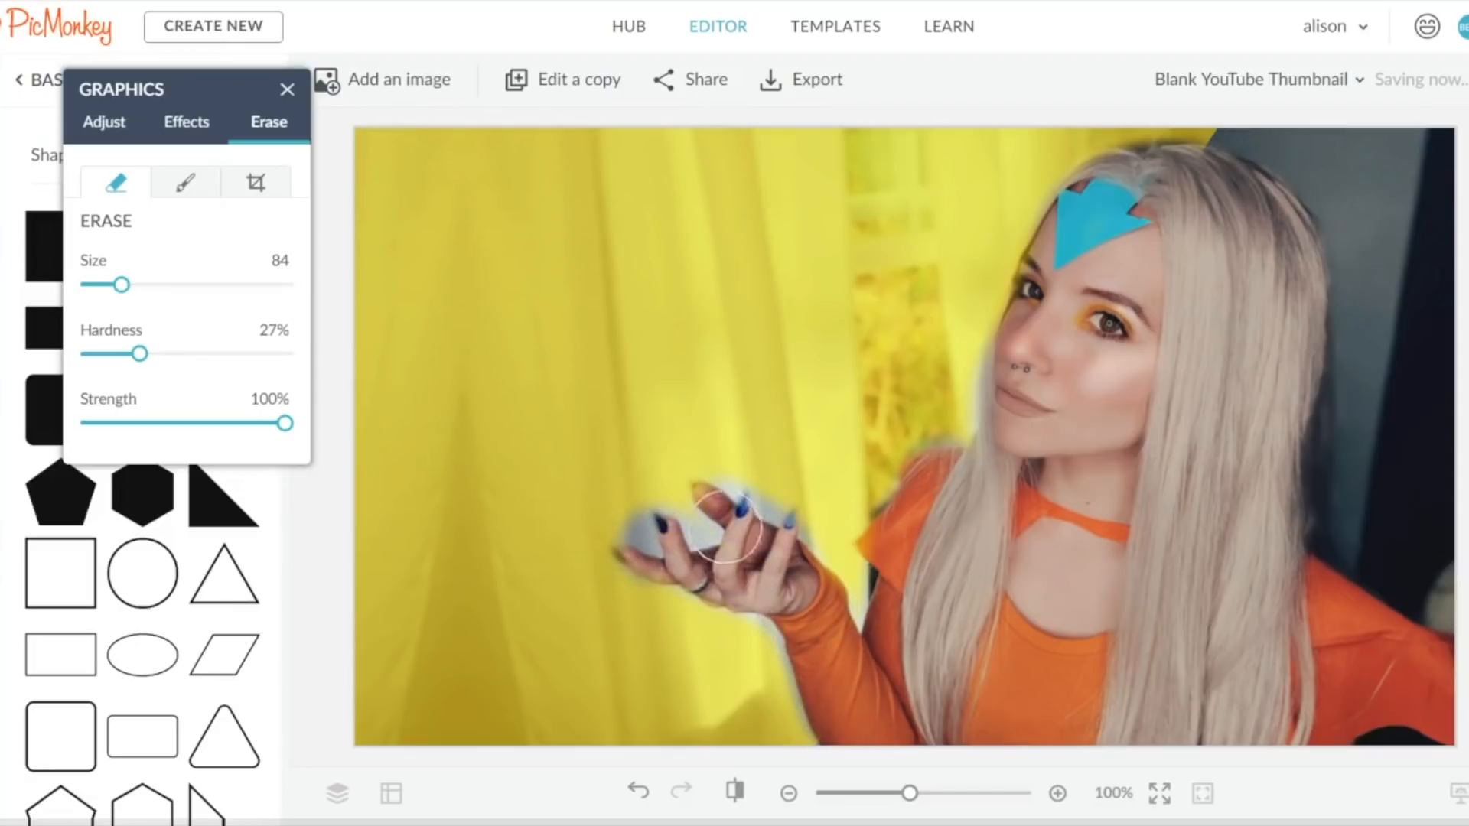
pyautogui.moveTo(900, 540)
pyautogui.mouseDown()
pyautogui.moveTo(970, 350)
pyautogui.moveTo(1097, 194)
pyautogui.mouseUp()
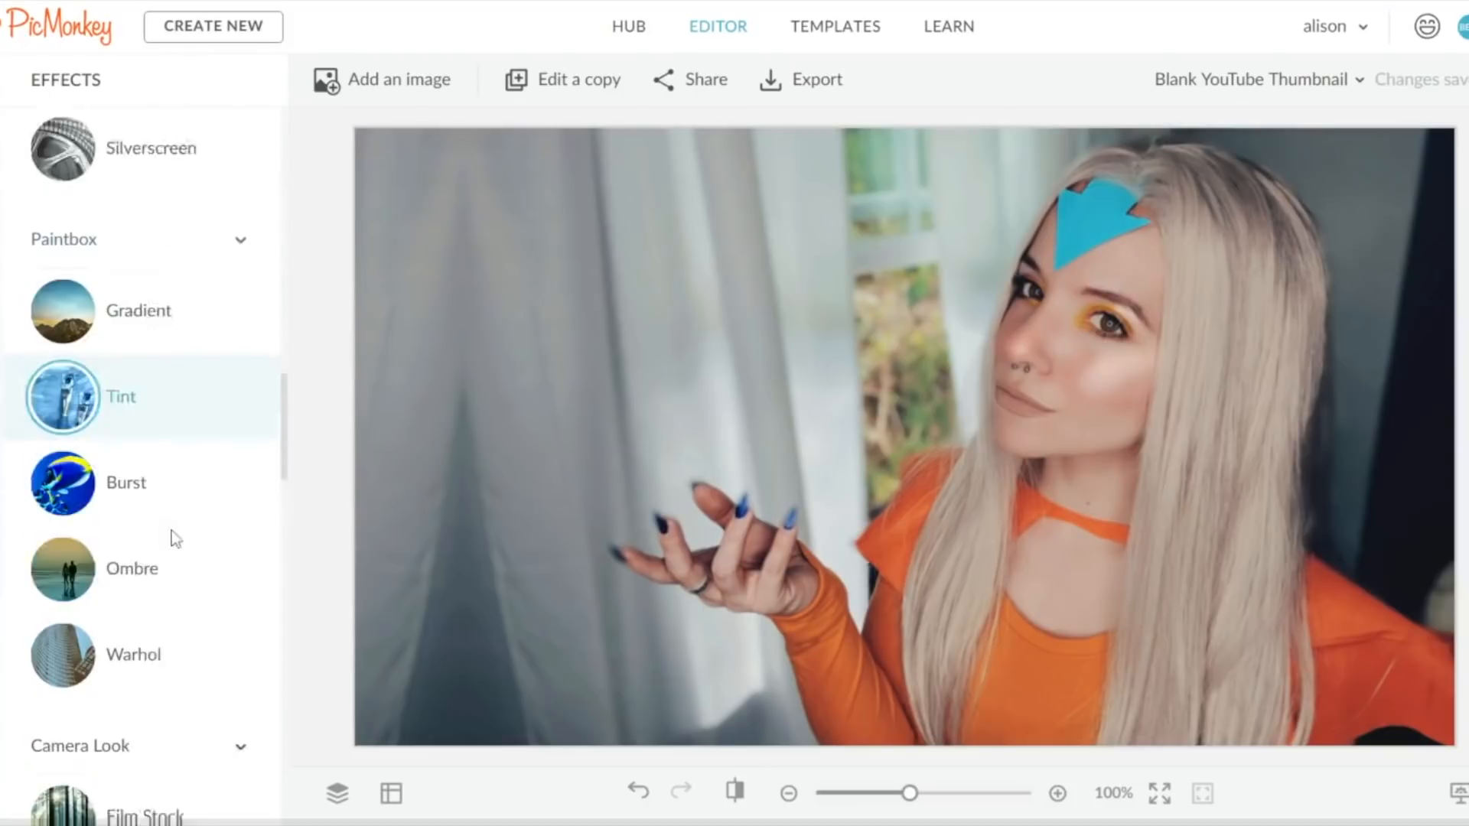
# Add the Tint effect to the plain background photo and set its colour to yellow (#eddc21).
pyautogui.scroll(-1, 160, 459)
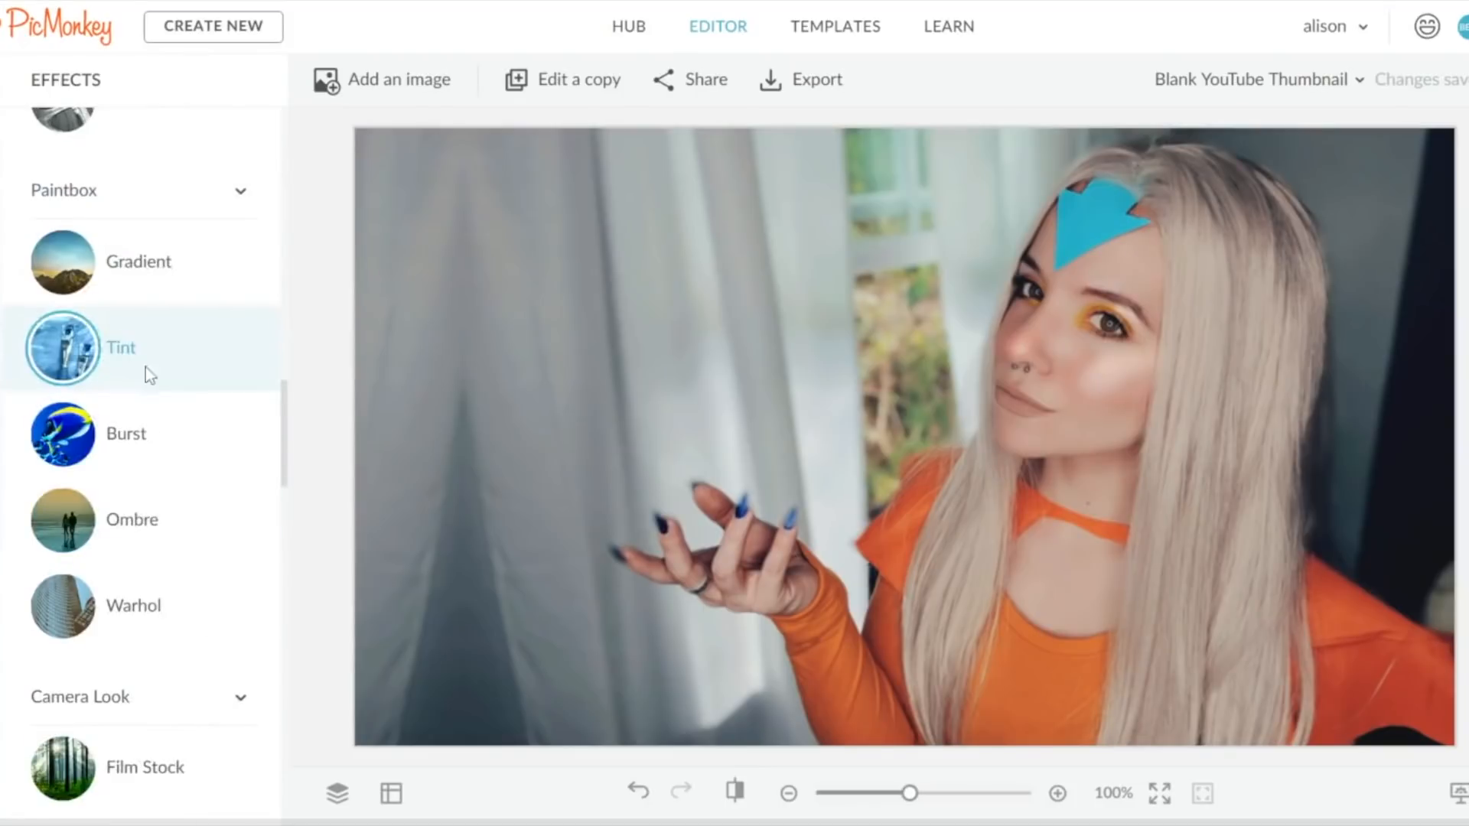
pyautogui.click(139, 264)
pyautogui.click(215, 519)
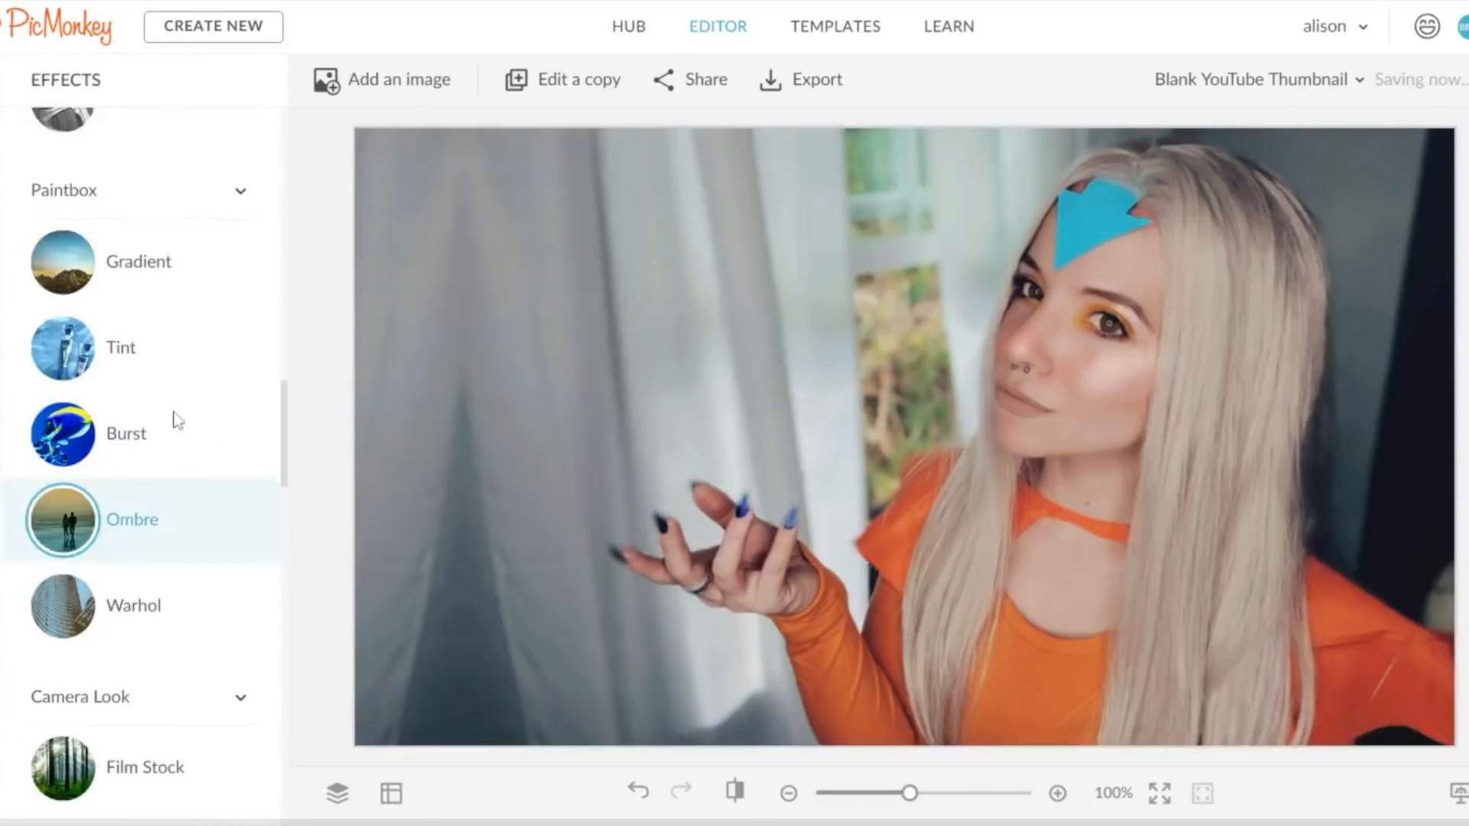
pyautogui.click(169, 367)
pyautogui.click(102, 214)
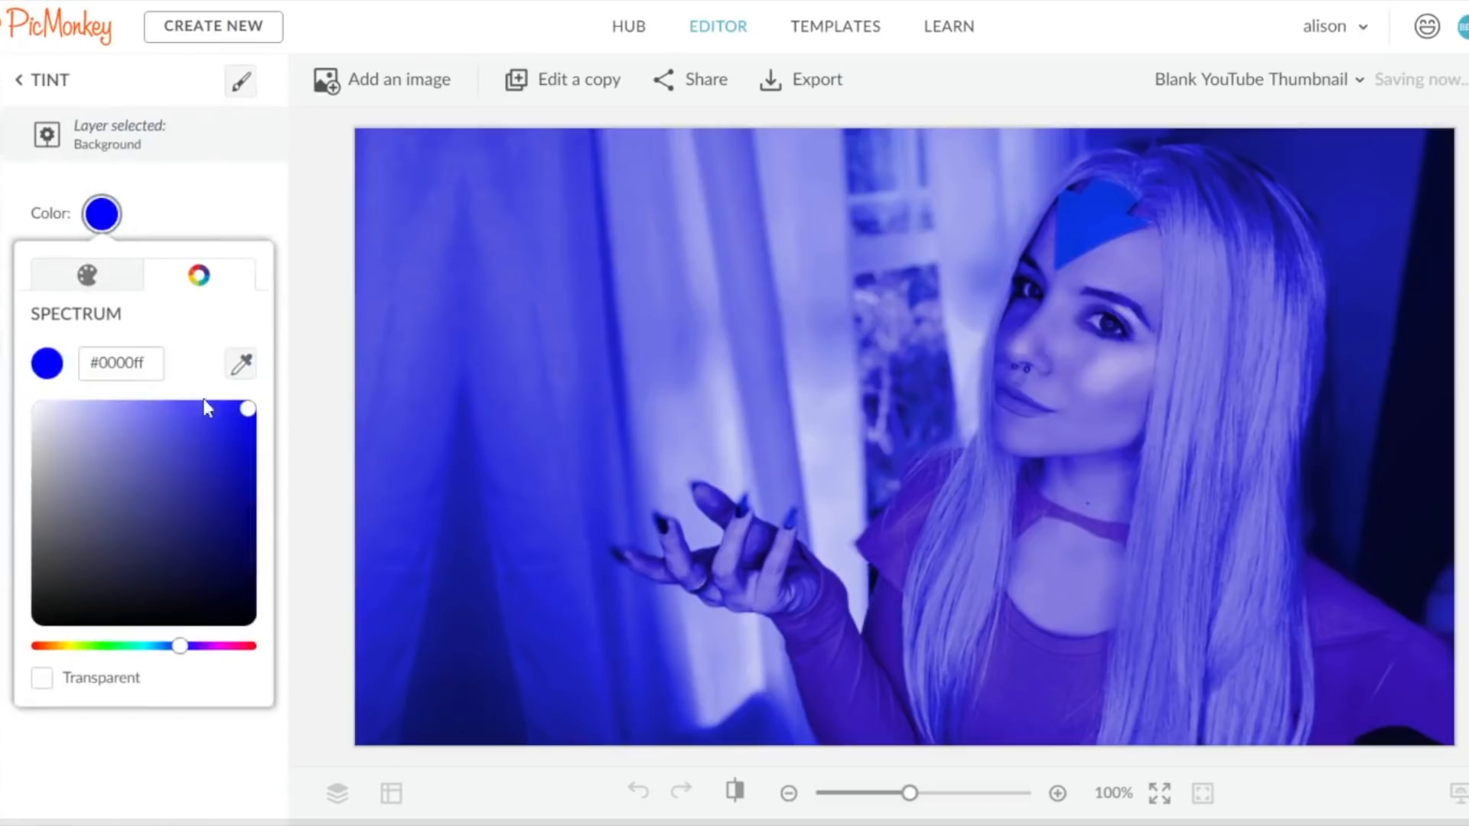
pyautogui.click(80, 647)
pyautogui.moveTo(176, 508); pyautogui.dragTo(220, 425)
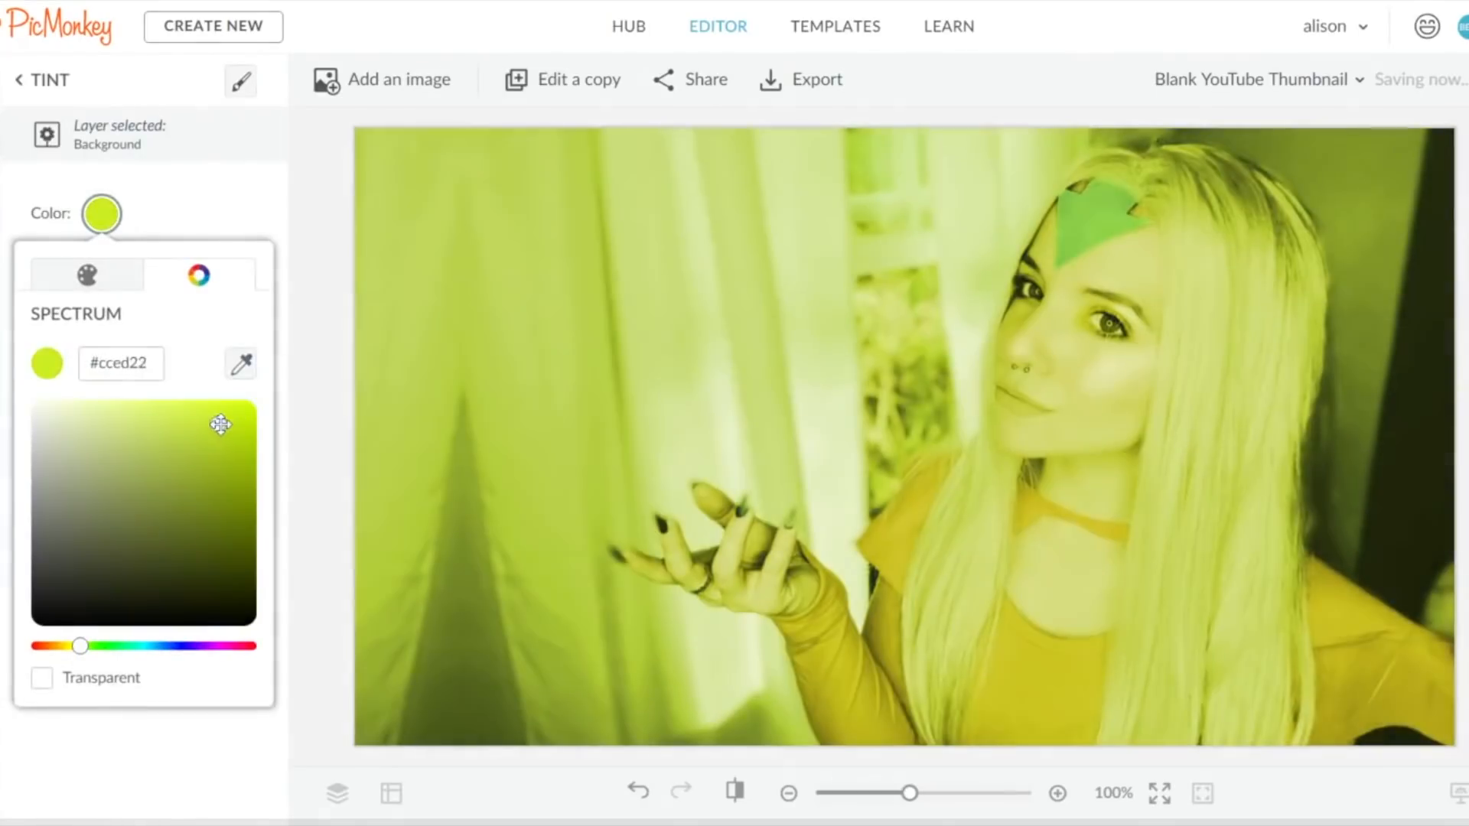
pyautogui.moveTo(80, 647); pyautogui.dragTo(72, 648)
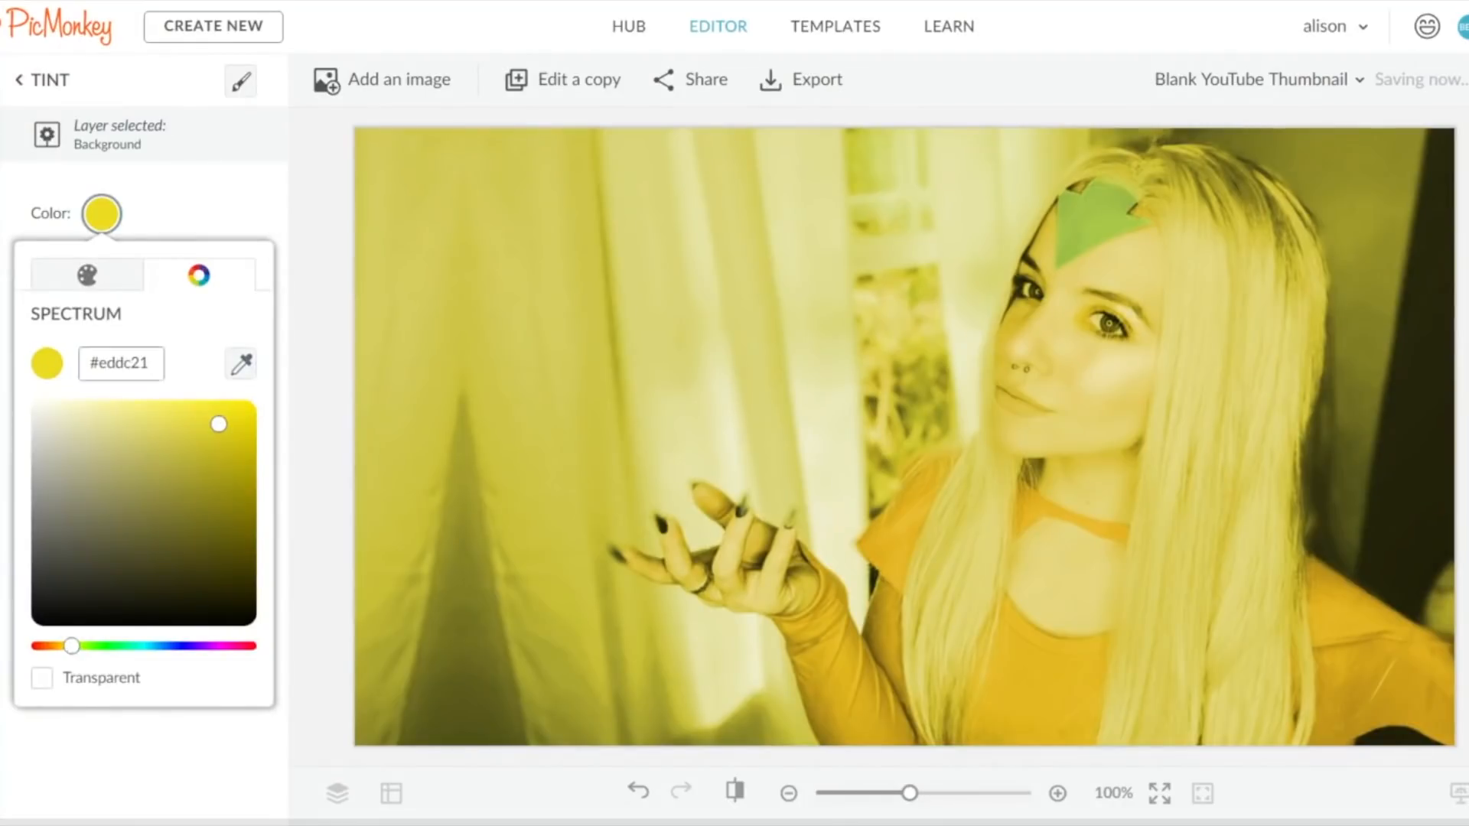
# Set the tint's fade to 32% and its blend mode to Hardlight, and apply the effect.
pyautogui.click(102, 214)
pyautogui.moveTo(108, 372)
pyautogui.mouseDown()
pyautogui.moveTo(145, 371)
pyautogui.moveTo(106, 372)
pyautogui.mouseUp()
pyautogui.click(102, 433)
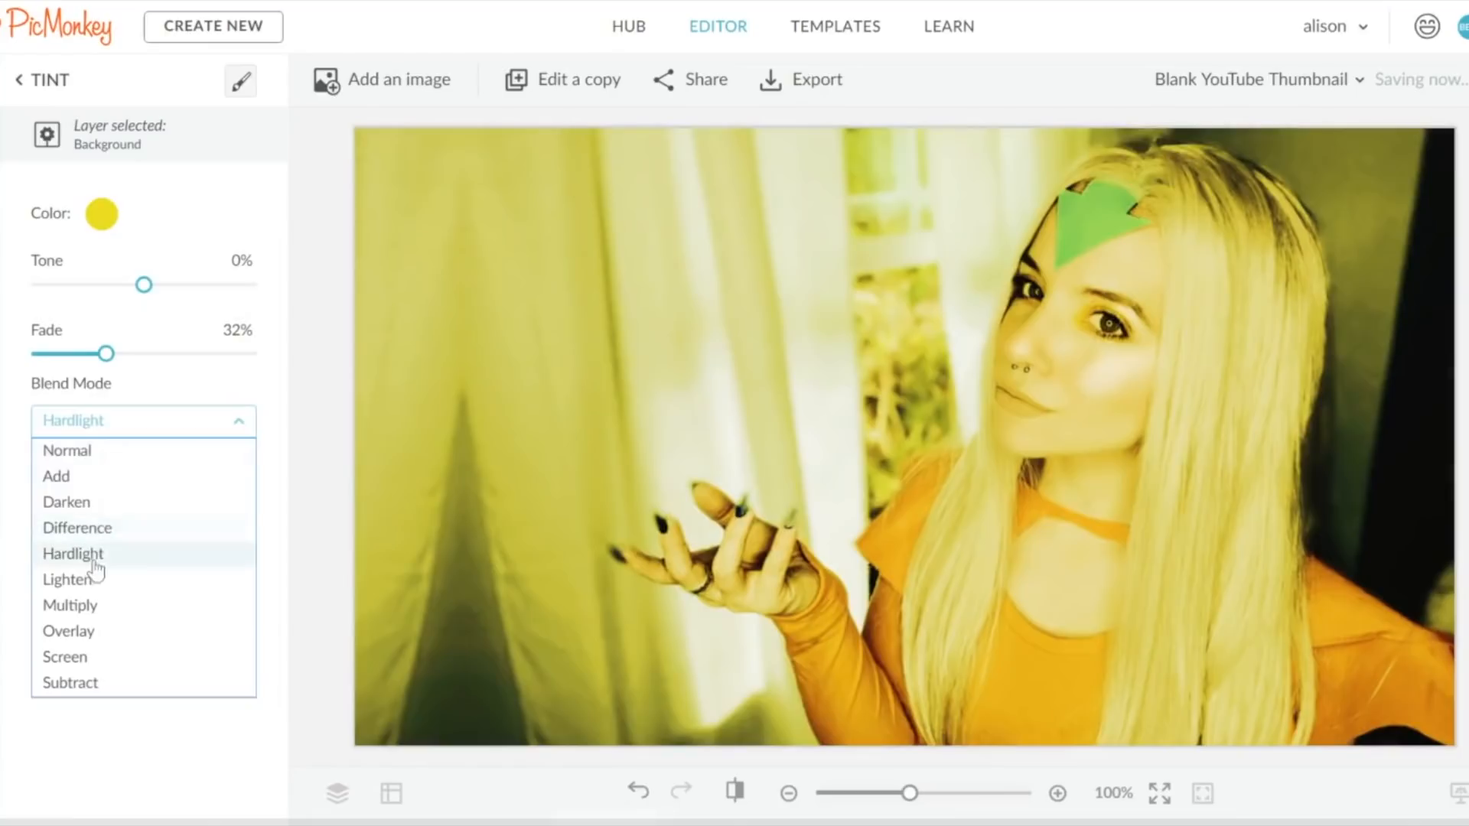
pyautogui.click(92, 552)
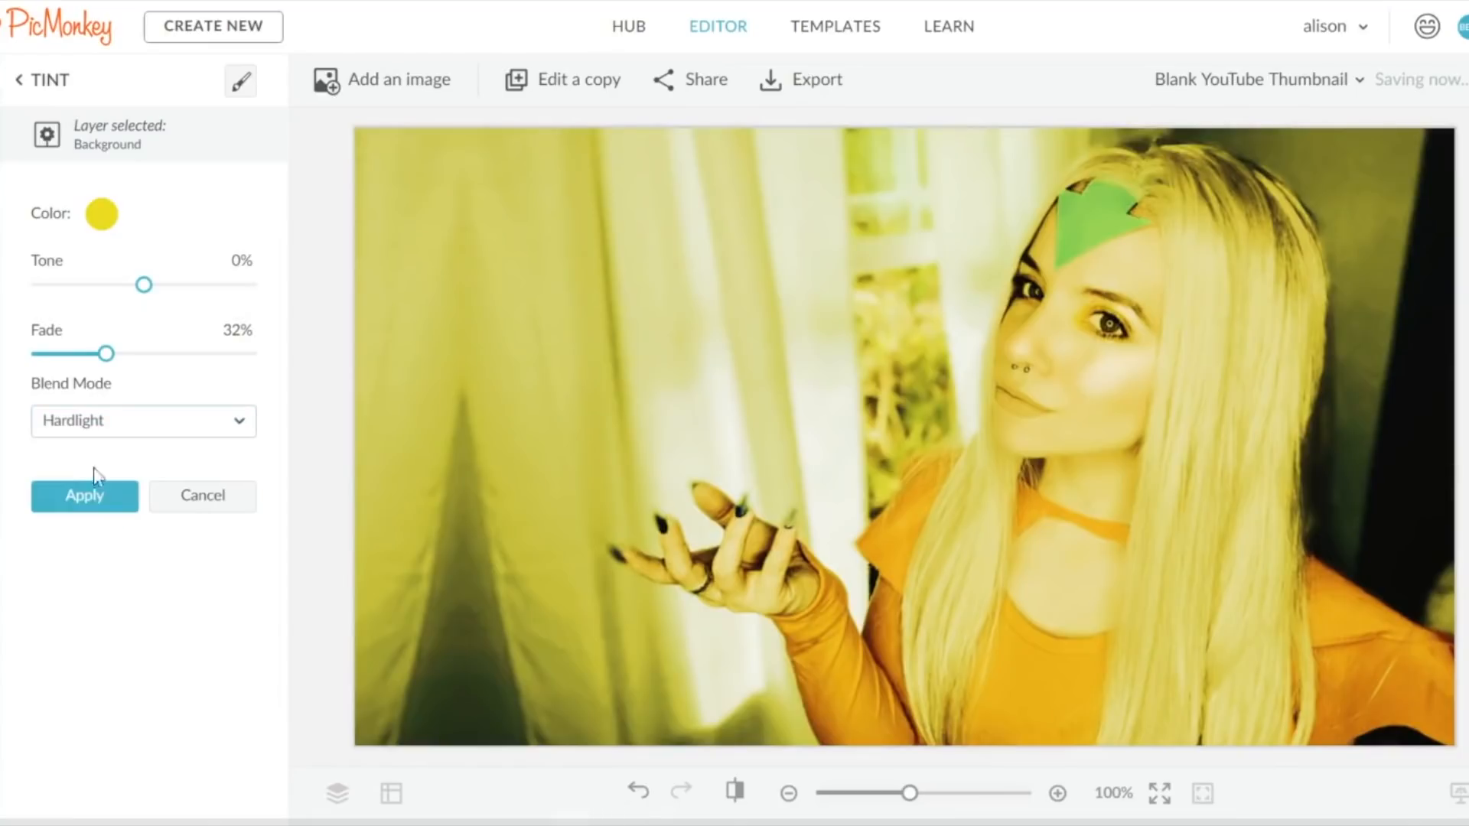
pyautogui.click(93, 504)
# Apply the Pixelate effect to the tinted background with a pixel size of 16.
pyautogui.scroll(-15, 229, 589)
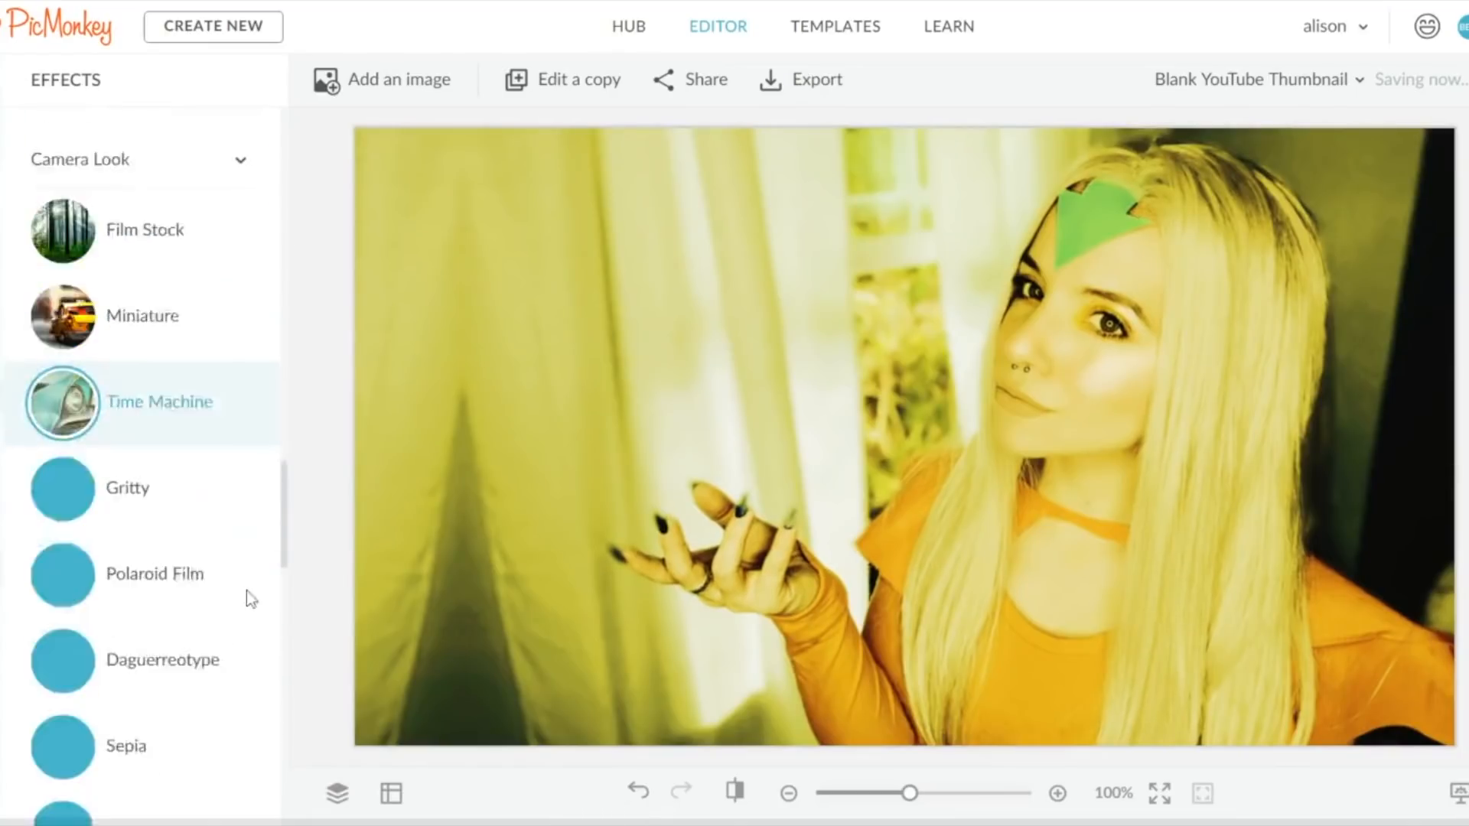
pyautogui.scroll(5, 219, 588)
pyautogui.scroll(-10, 219, 588)
pyautogui.scroll(-8, 211, 589)
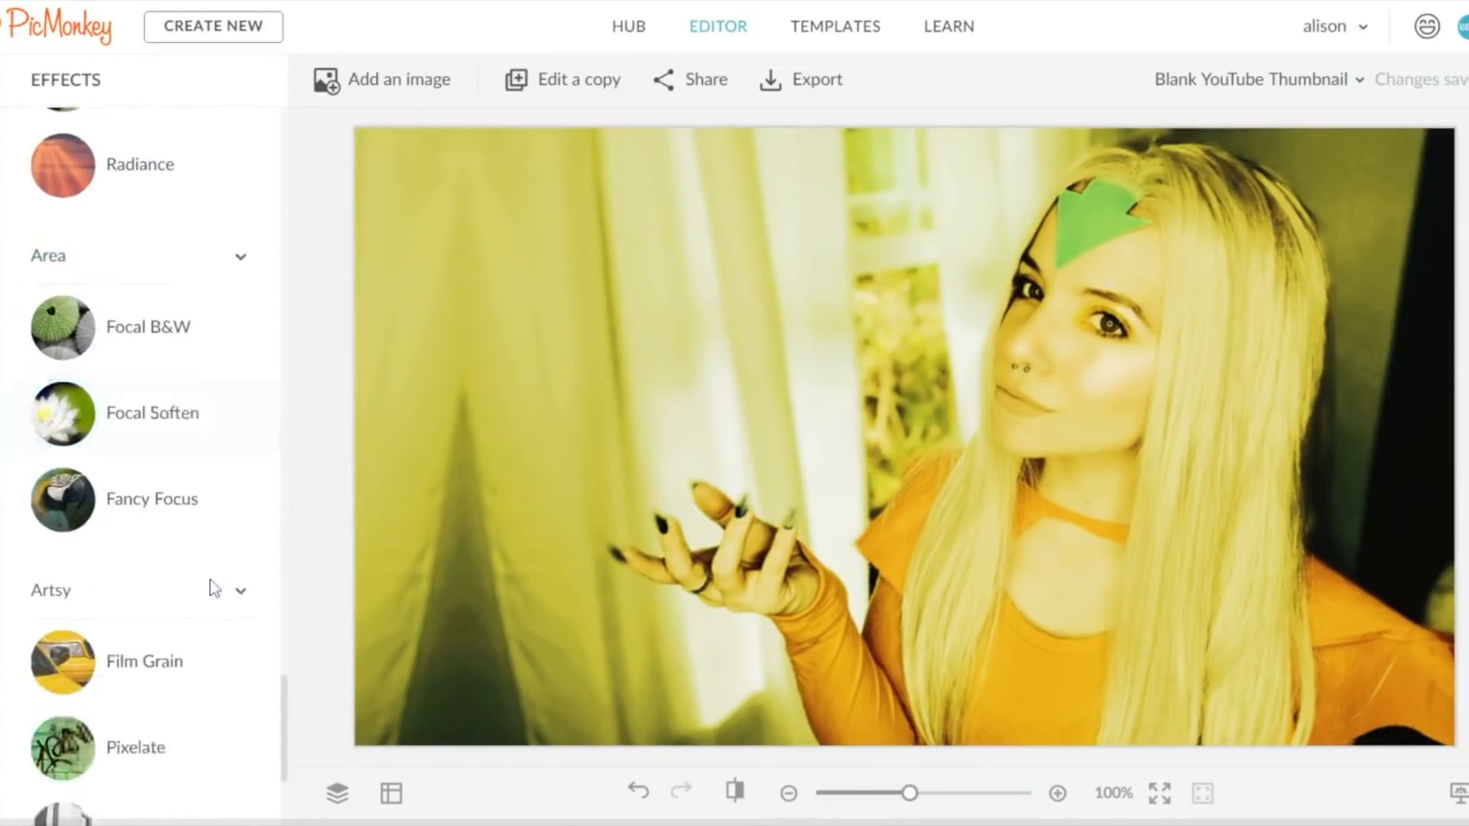
pyautogui.click(164, 531)
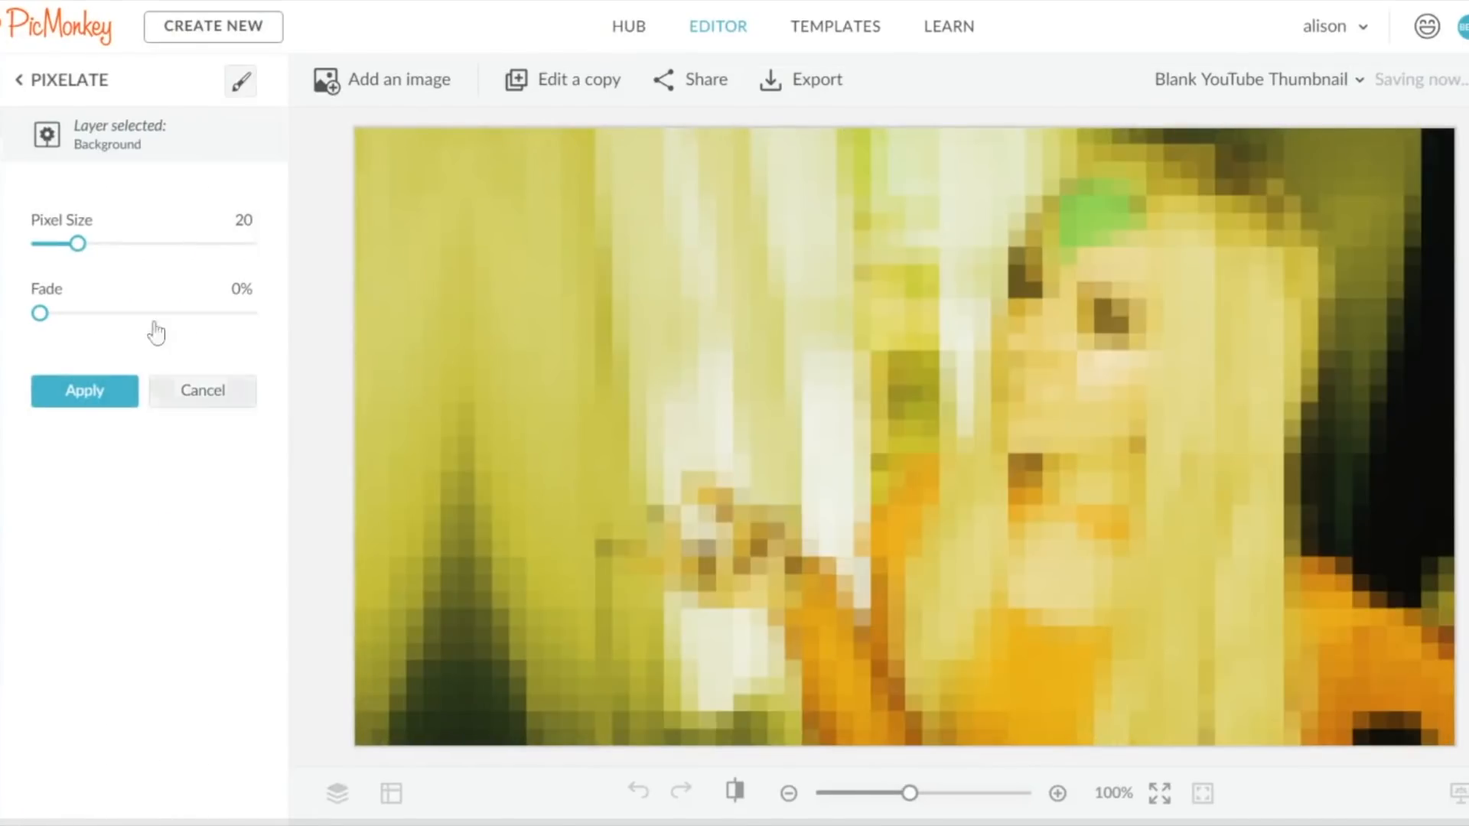
pyautogui.moveTo(97, 254); pyautogui.dragTo(68, 258)
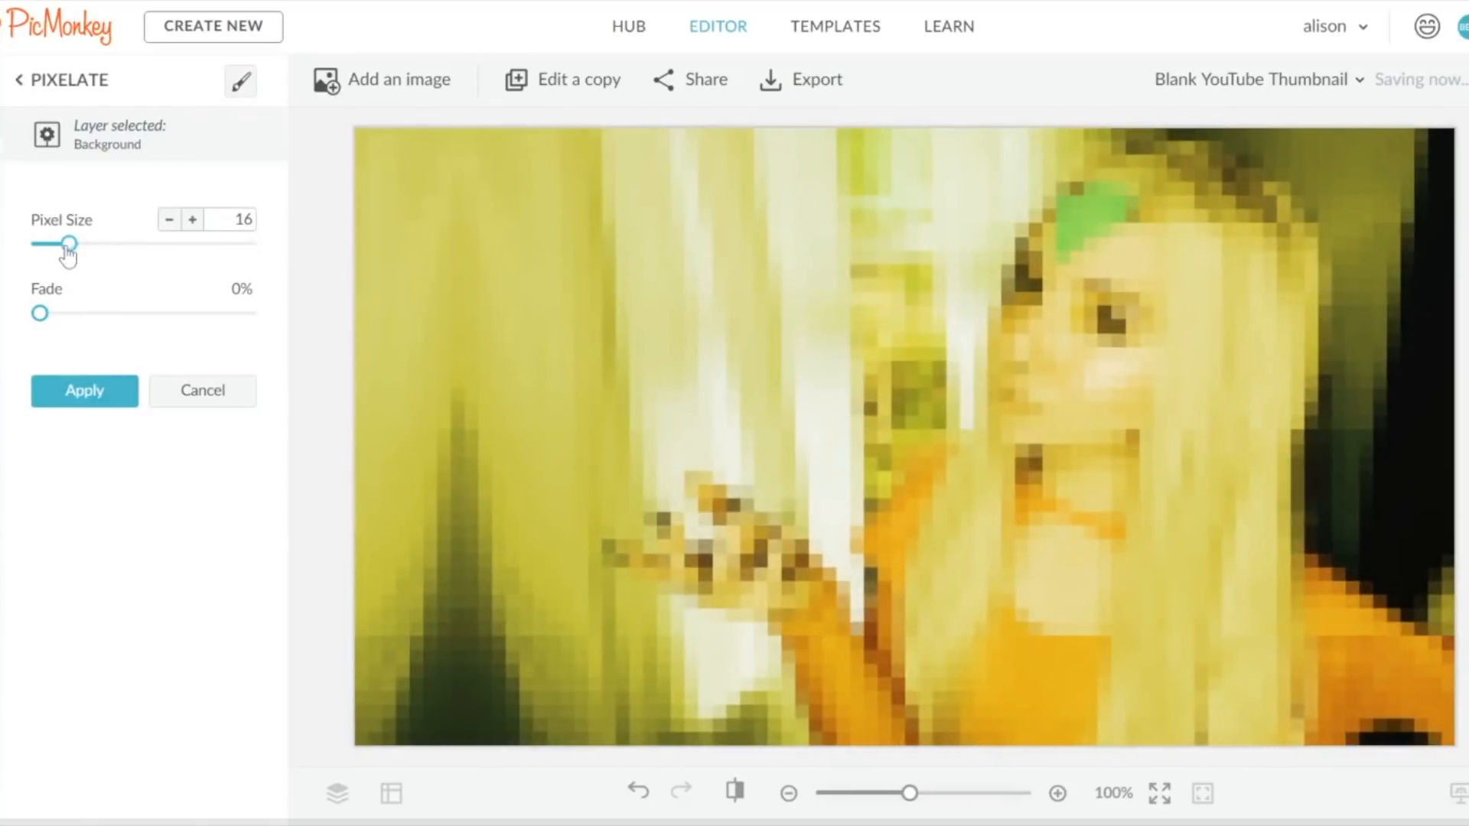
pyautogui.click(90, 398)
# Resize the original photo layer and centre it over the pixelated background, leaving a border on all sides.
pyautogui.moveTo(390, 165); pyautogui.dragTo(598, 302)
pyautogui.moveTo(788, 393); pyautogui.dragTo(652, 301)
pyautogui.moveTo(468, 185); pyautogui.dragTo(410, 154)
pyautogui.moveTo(665, 306); pyautogui.dragTo(697, 321)
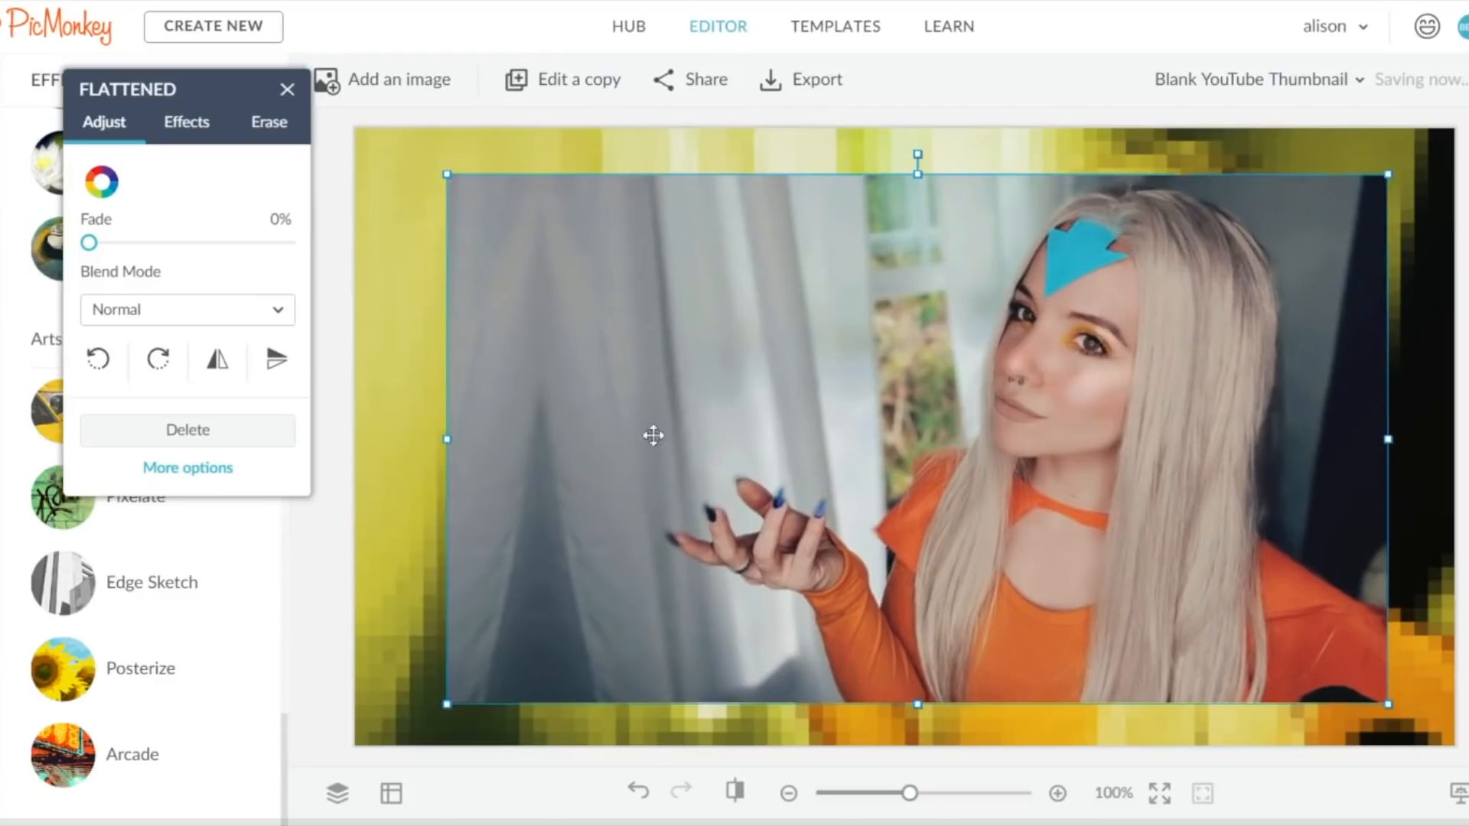
pyautogui.click(393, 795)
pyautogui.click(658, 680)
pyautogui.click(781, 311)
pyautogui.moveTo(958, 388); pyautogui.dragTo(943, 386)
pyautogui.click(286, 91)
# Add an outlined rectangle from the basic shapes and stretch it to frame the edges of the smaller photo.
pyautogui.click(6, 352)
pyautogui.click(130, 231)
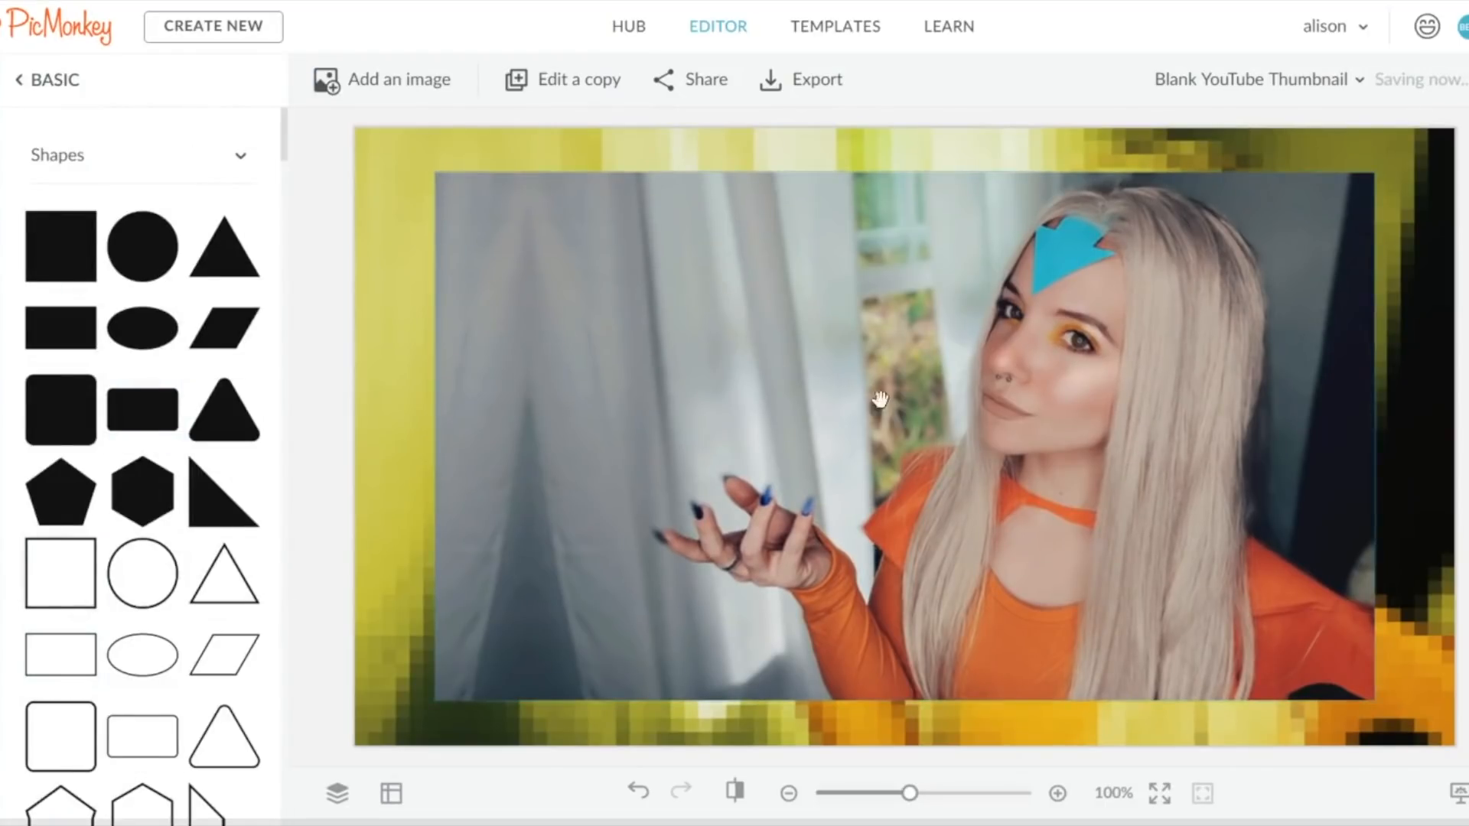
pyautogui.moveTo(872, 402); pyautogui.dragTo(474, 200)
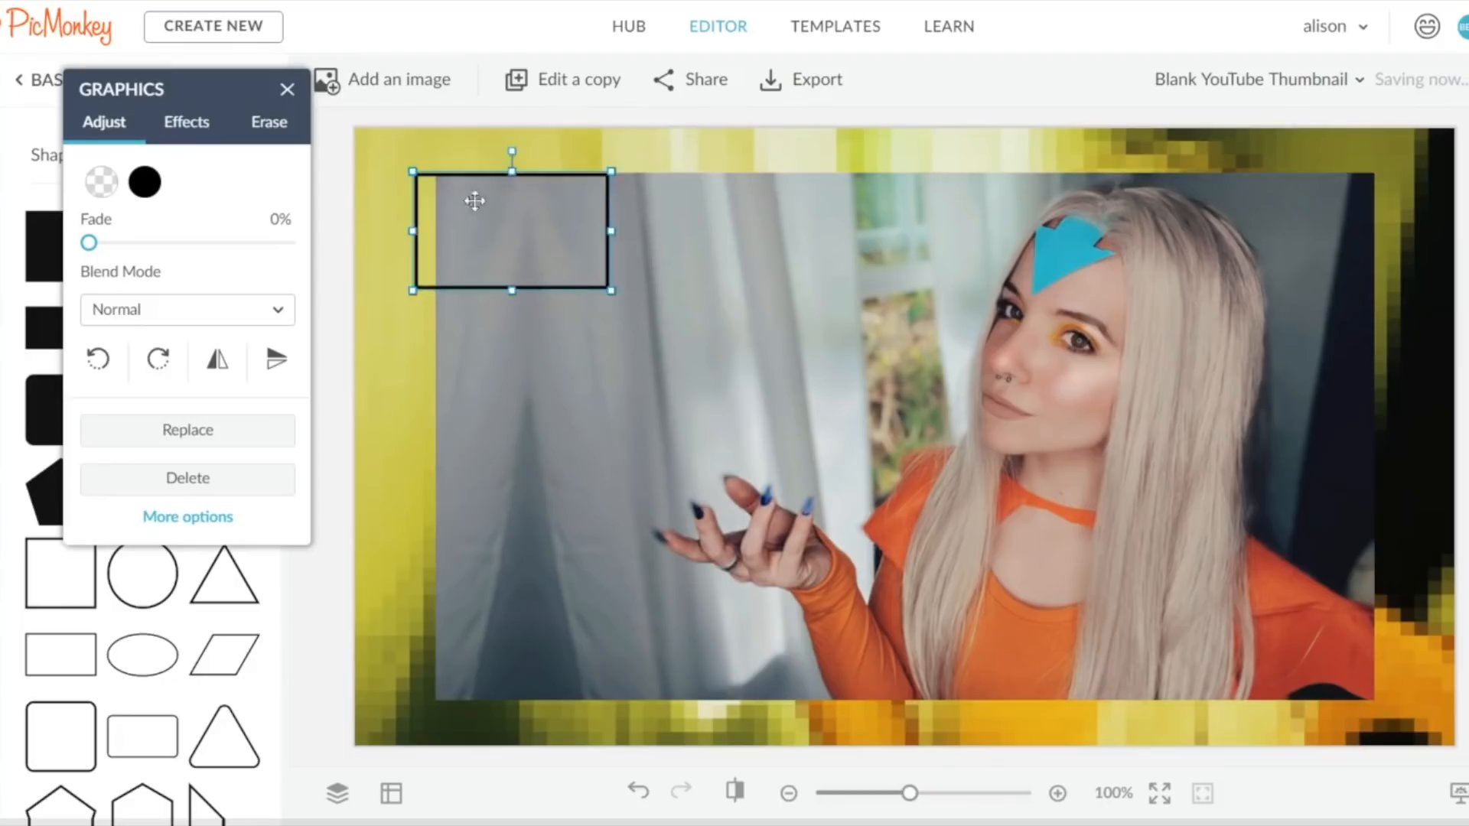
pyautogui.moveTo(612, 291); pyautogui.dragTo(1322, 701)
pyautogui.moveTo(434, 436); pyautogui.dragTo(422, 436)
pyautogui.moveTo(1324, 435); pyautogui.dragTo(1388, 435)
pyautogui.moveTo(908, 702)
pyautogui.mouseDown()
pyautogui.moveTo(906, 734)
pyautogui.moveTo(907, 703)
pyautogui.mouseUp()
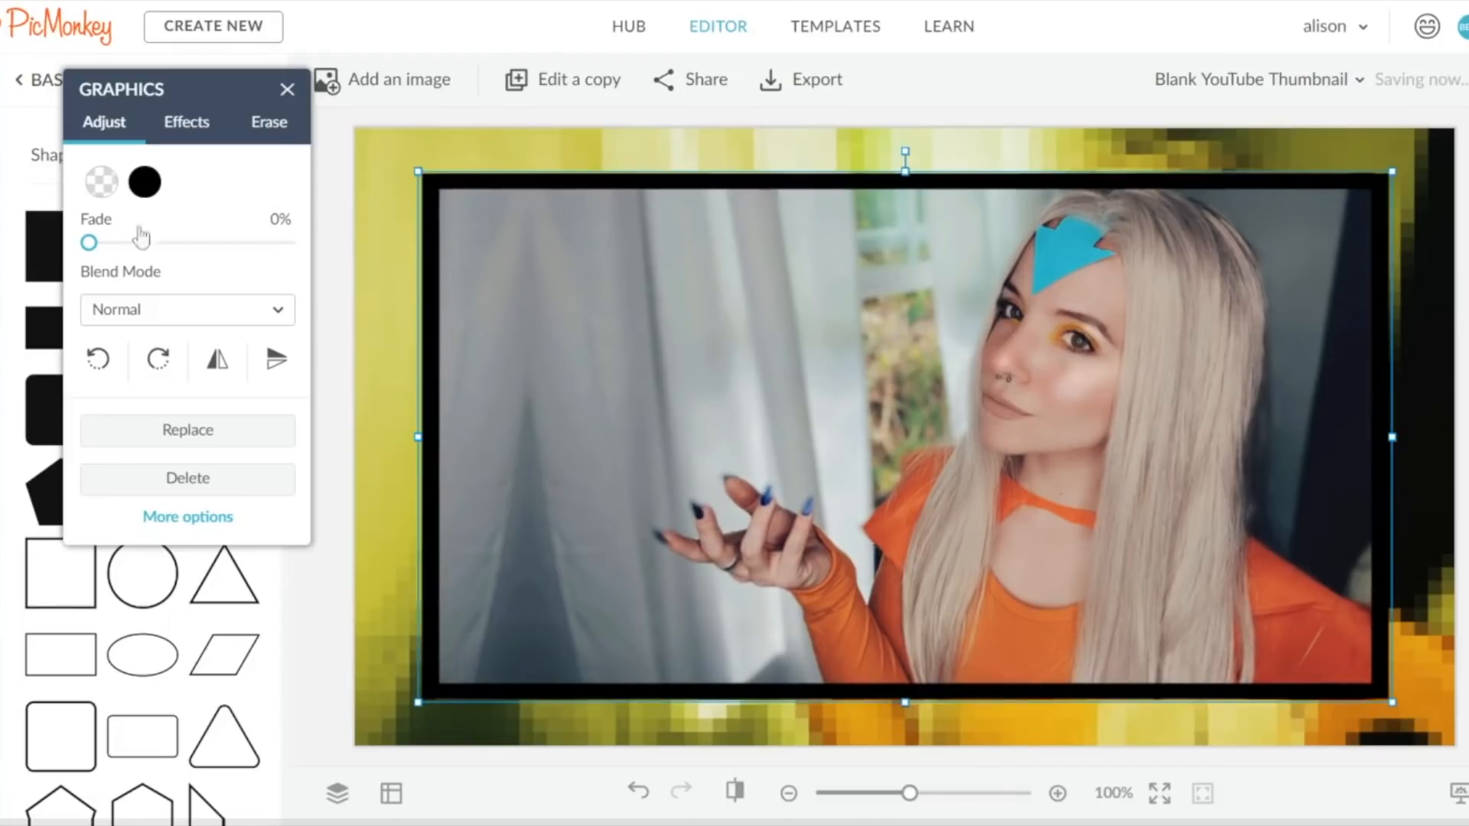
# Colour the rectangular frame's outline yellow (#f4d201) and align its upper edge with the photo.
pyautogui.click(144, 182)
pyautogui.click(113, 613)
pyautogui.click(290, 384)
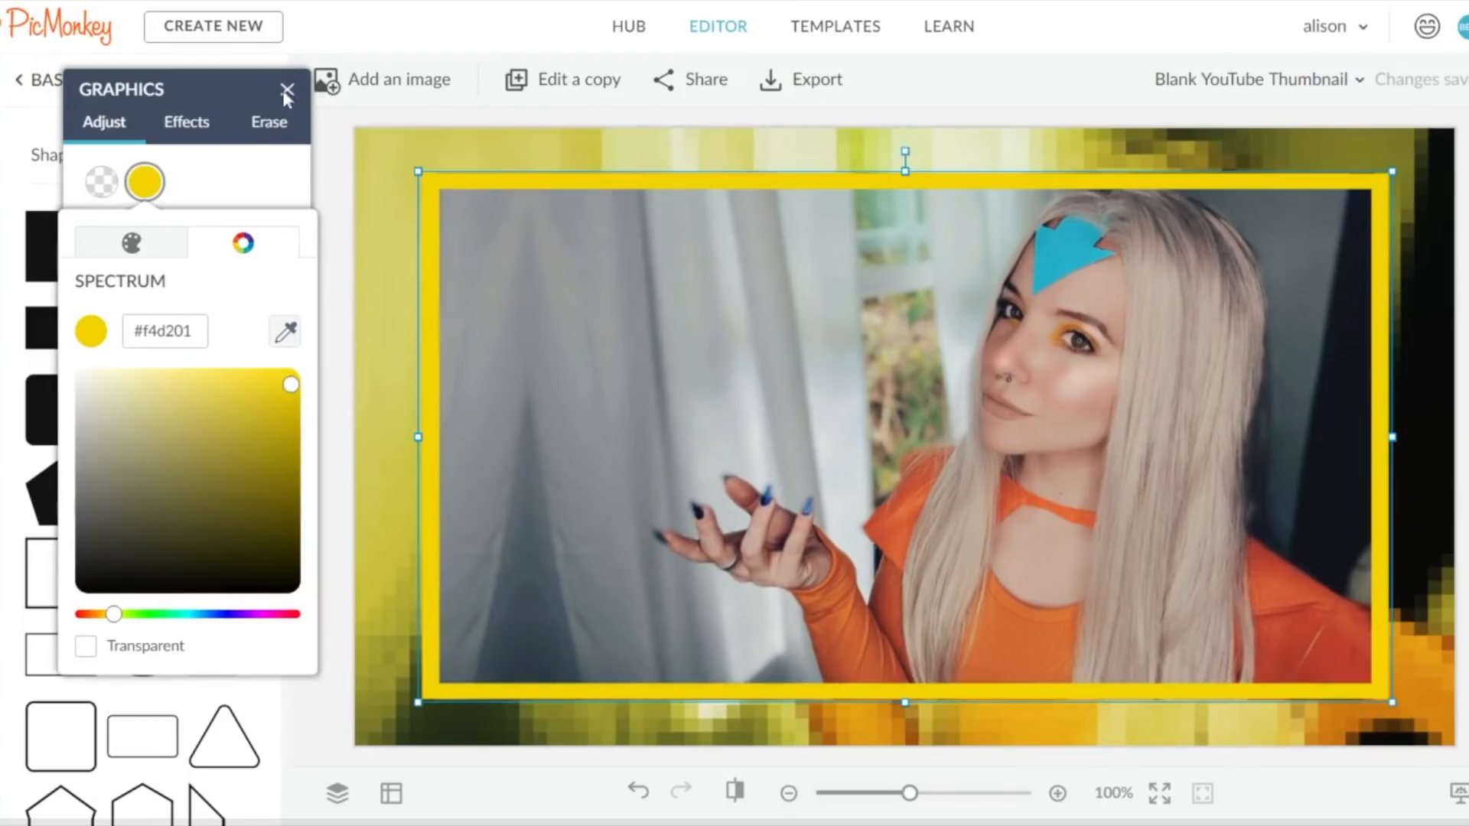
pyautogui.click(907, 176)
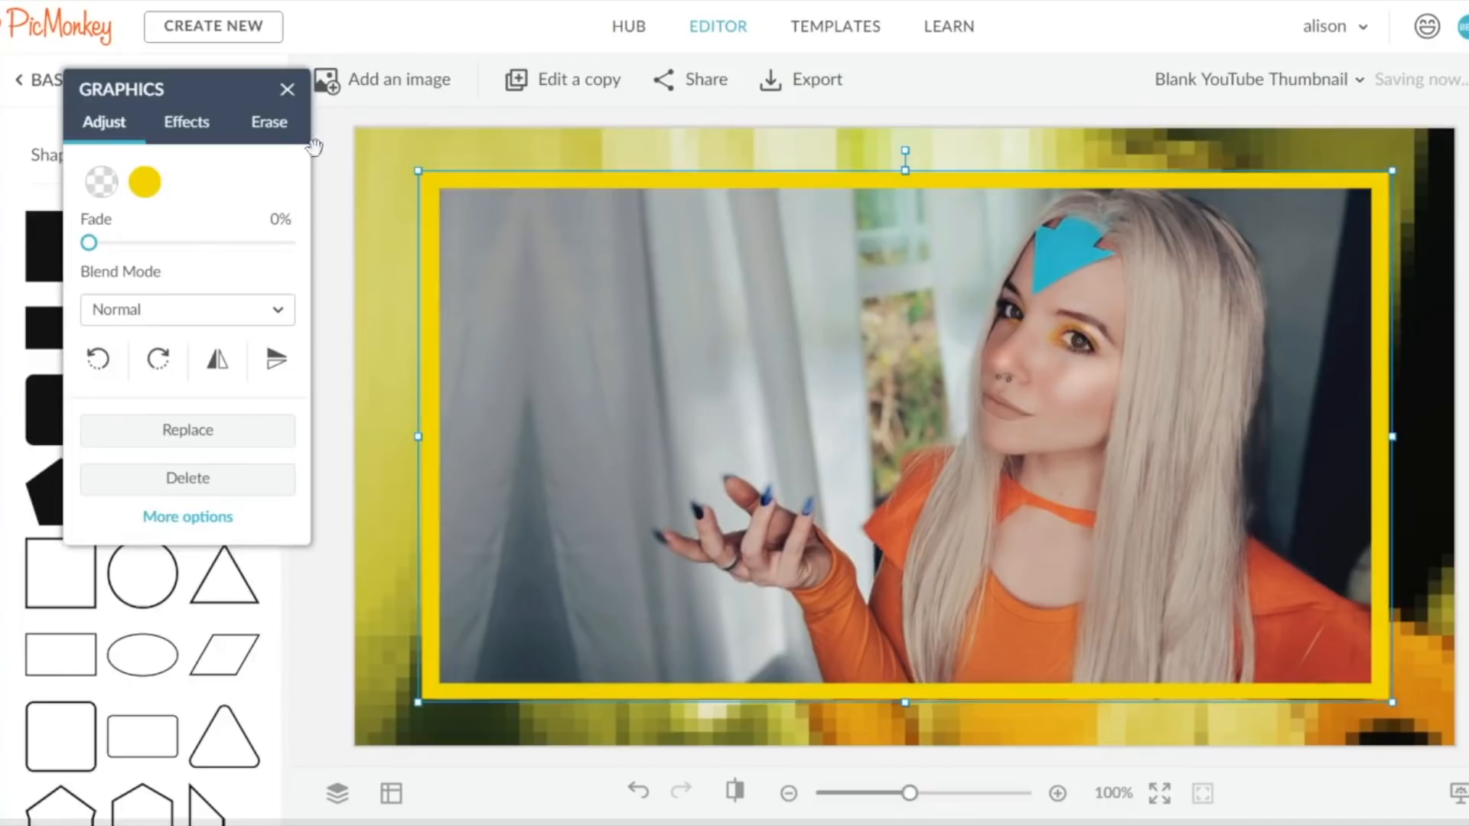
pyautogui.click(290, 453)
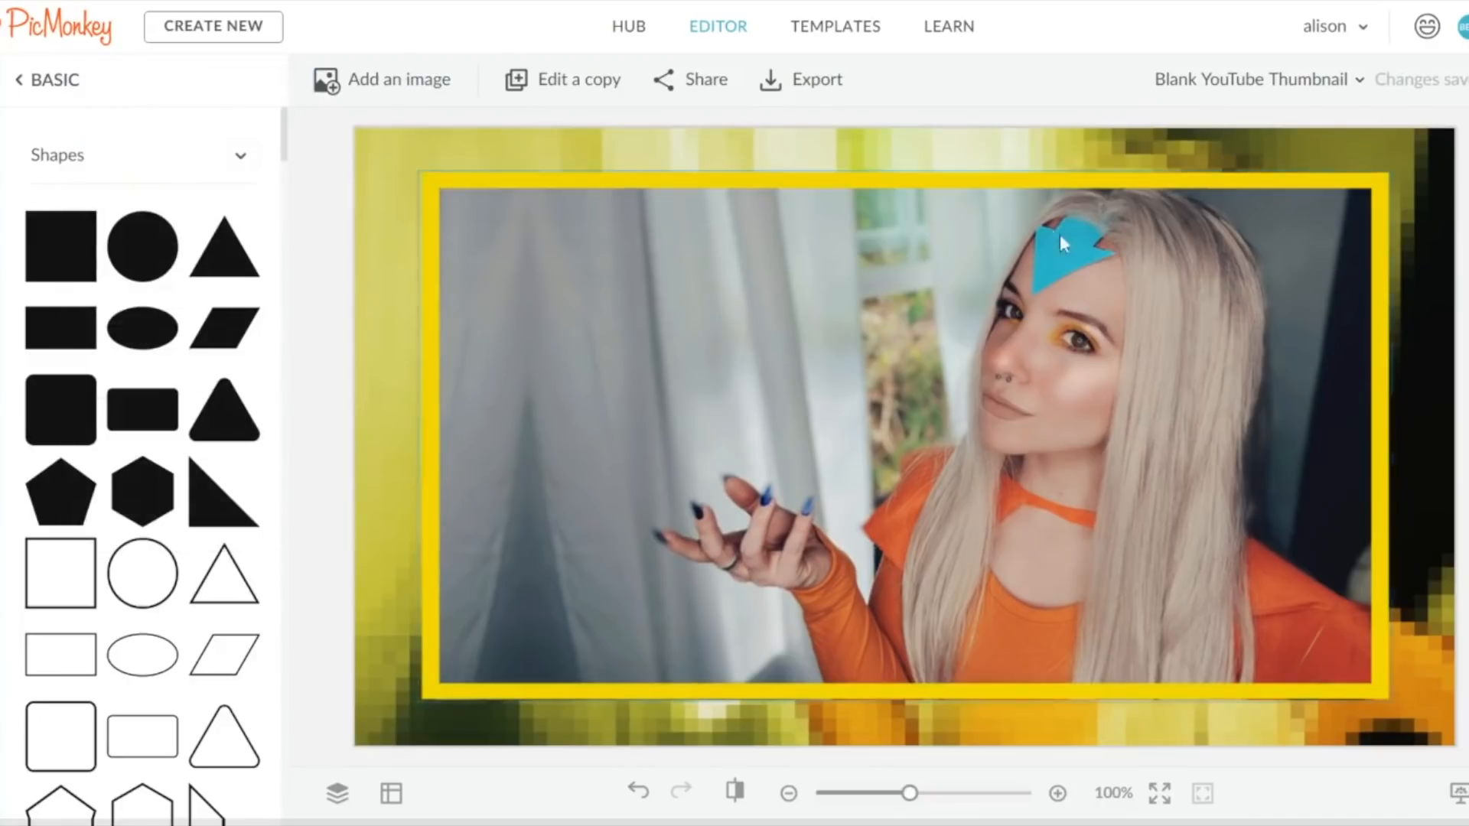
pyautogui.click(1291, 270)
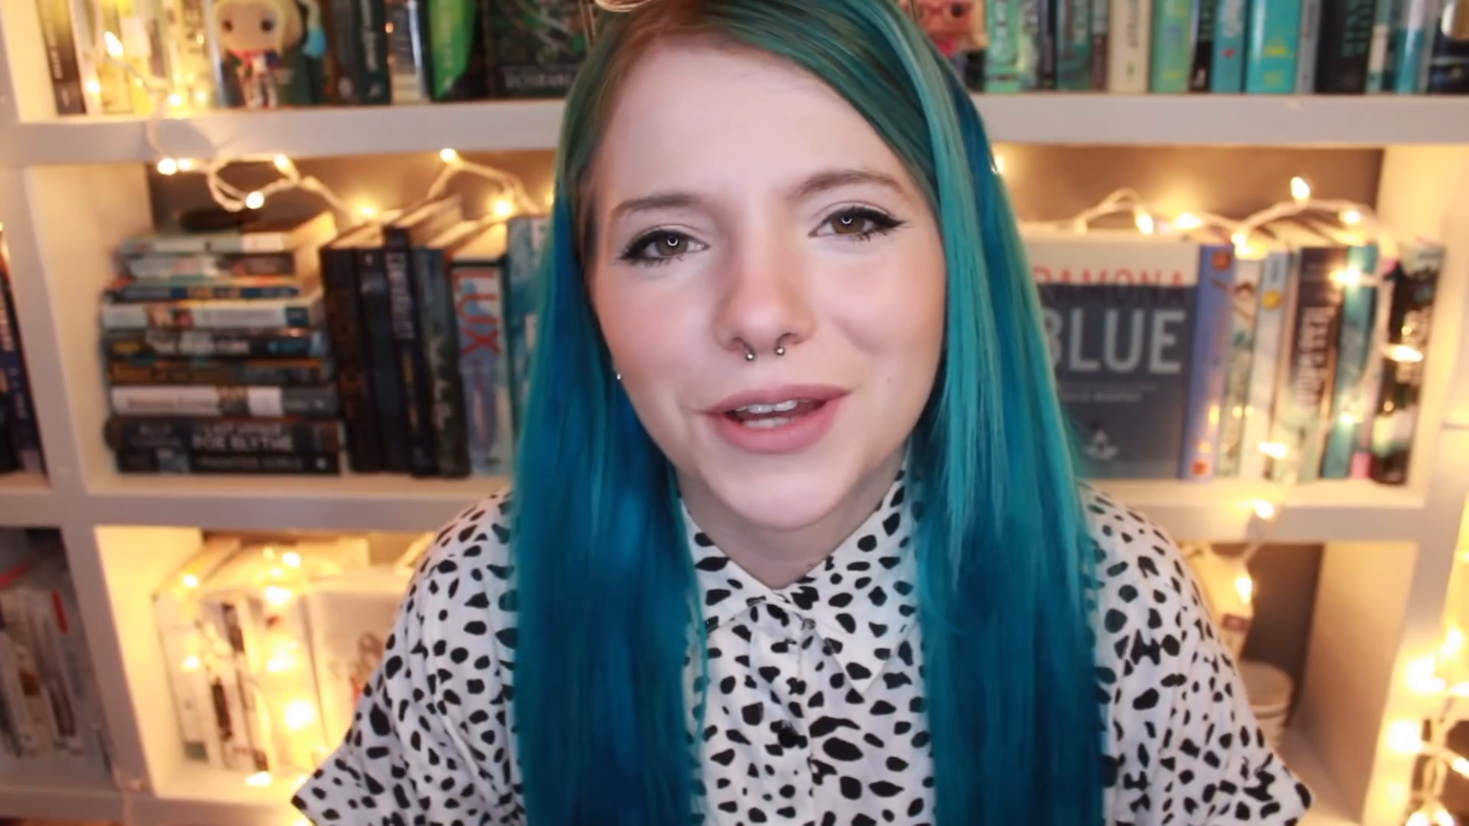